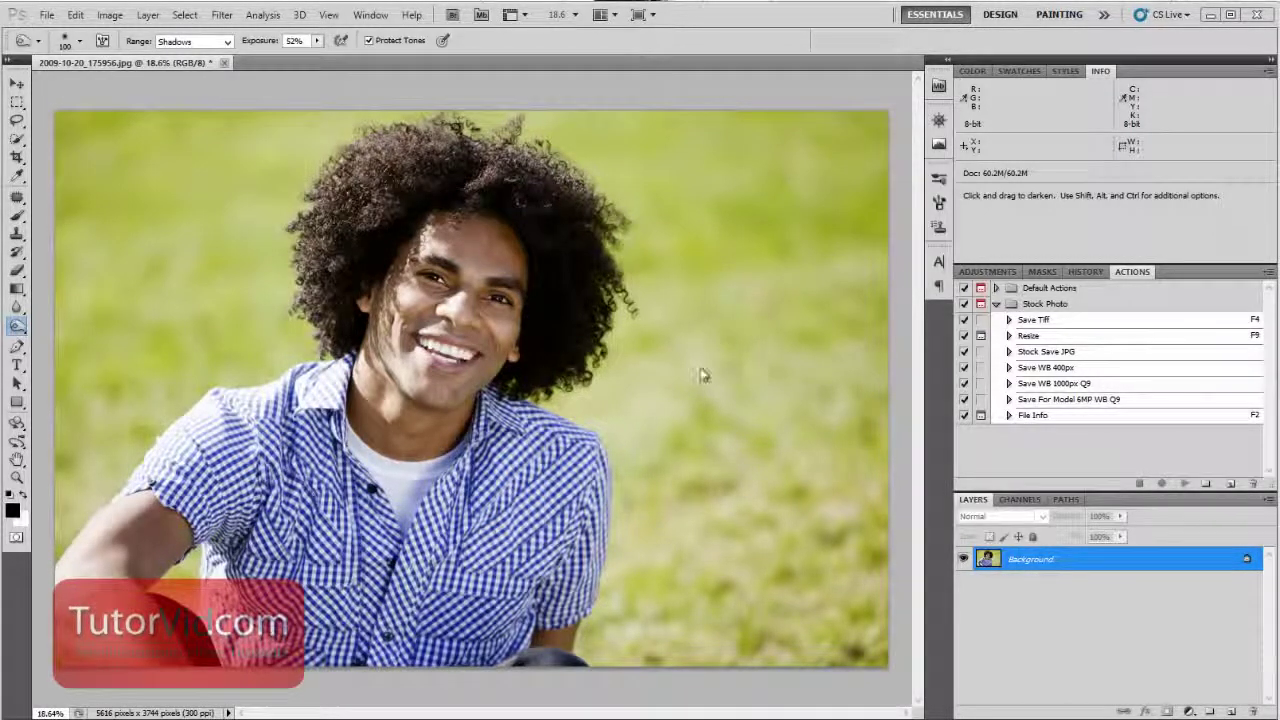
key("alt+Tab")
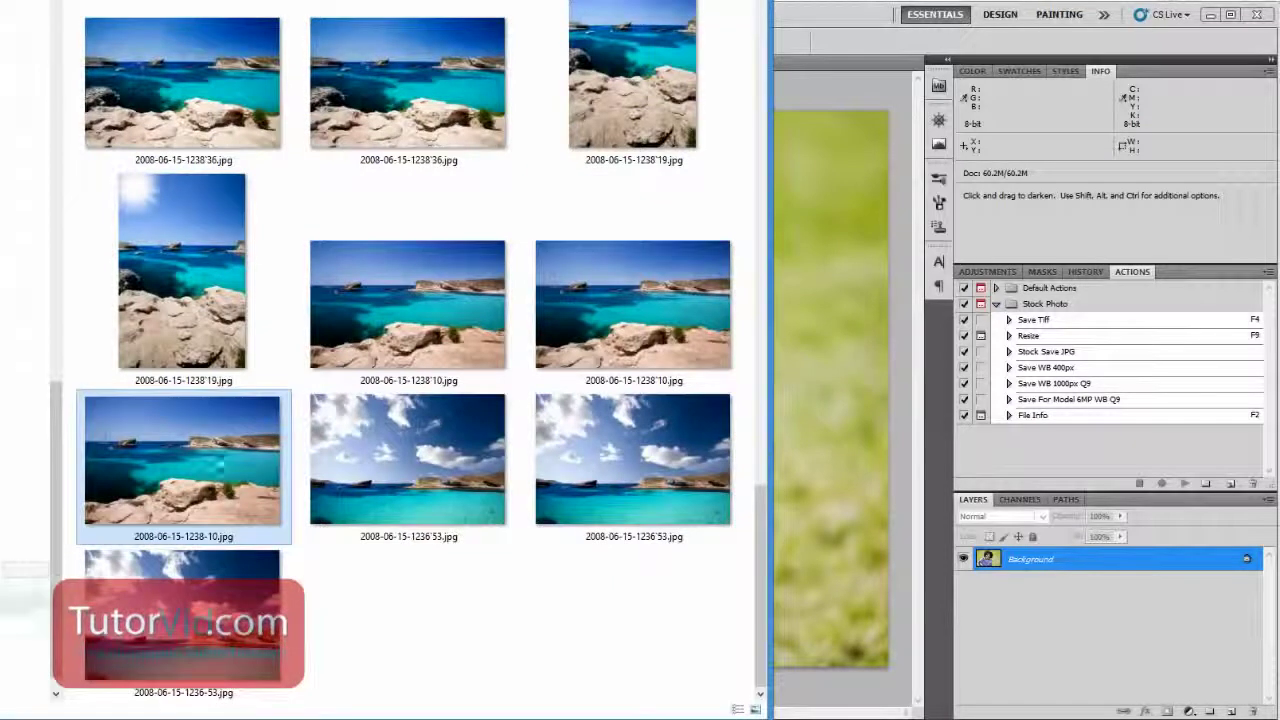
left_click(1203, 178)
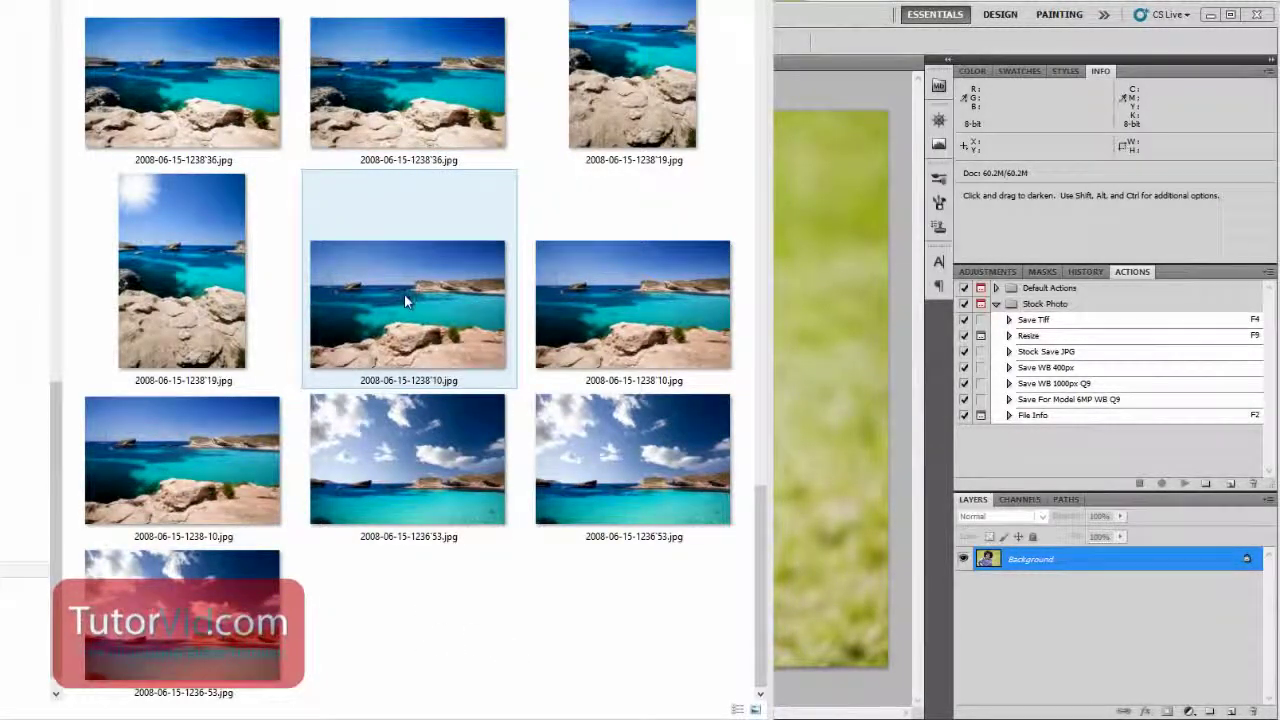
left_click_drag(391, 286, 869, 381)
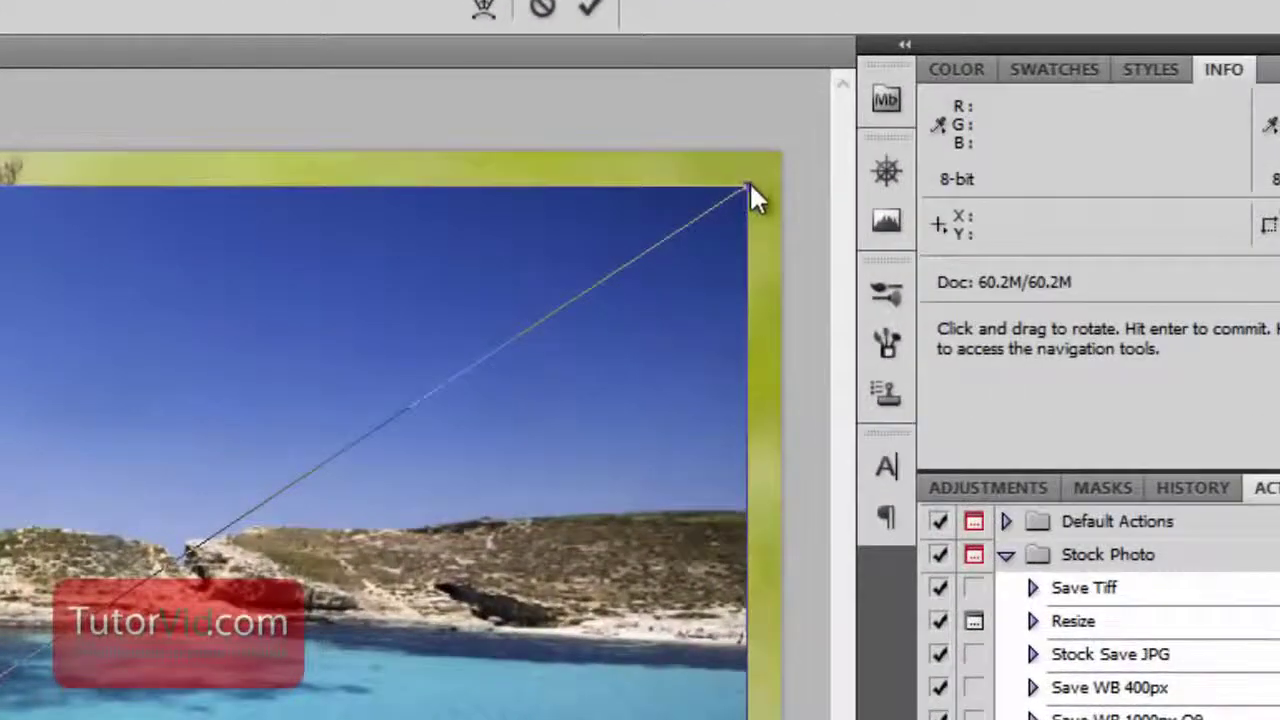
left_click_drag(753, 187, 787, 159)
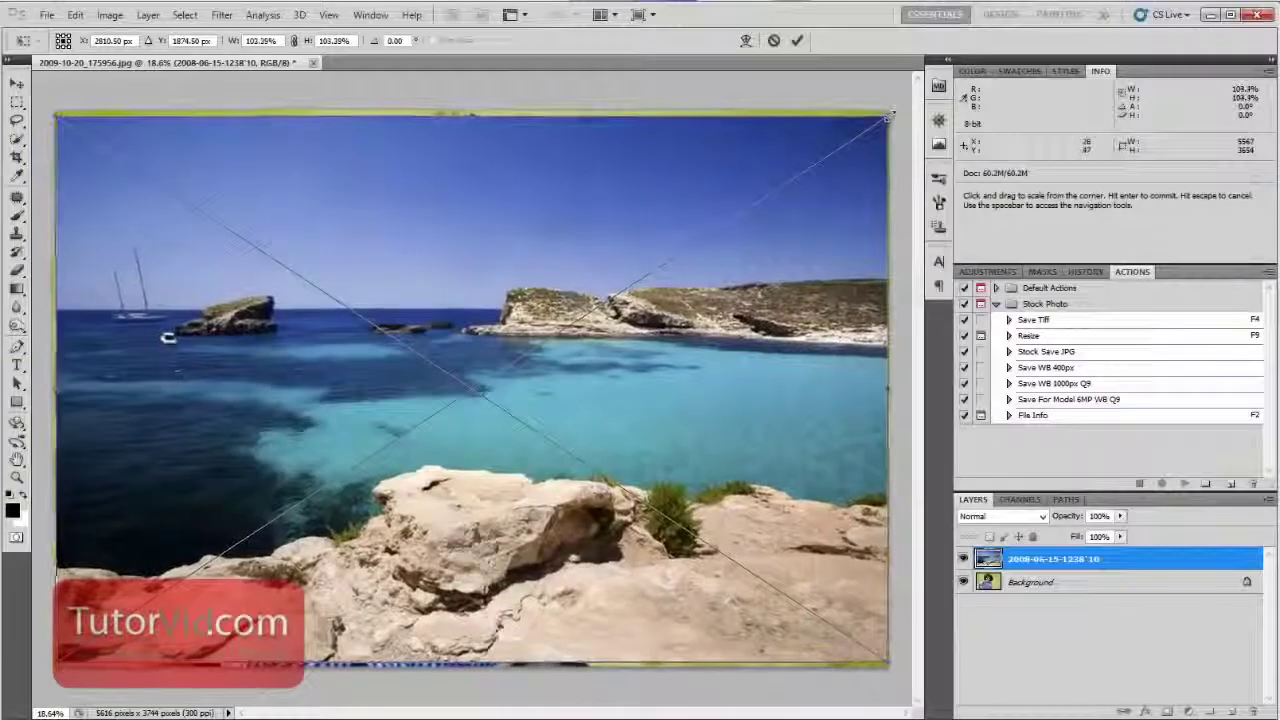
left_click_drag(890, 117, 900, 110)
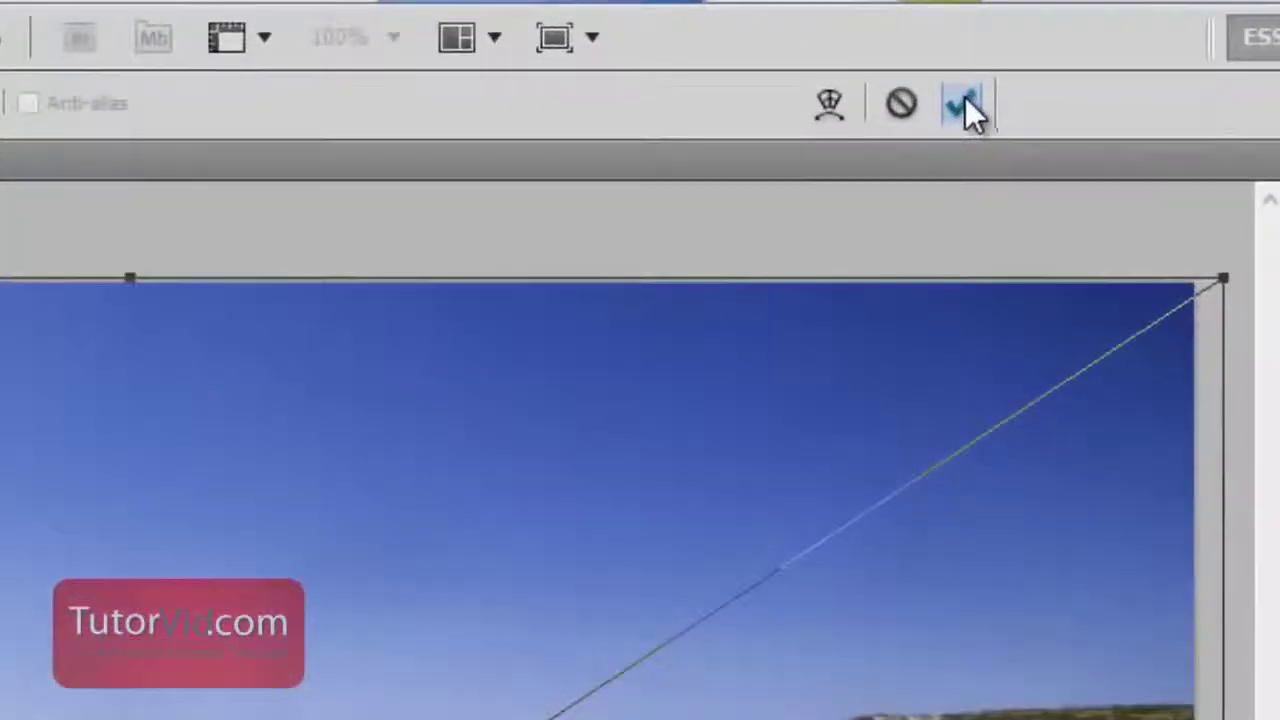
left_click(800, 42)
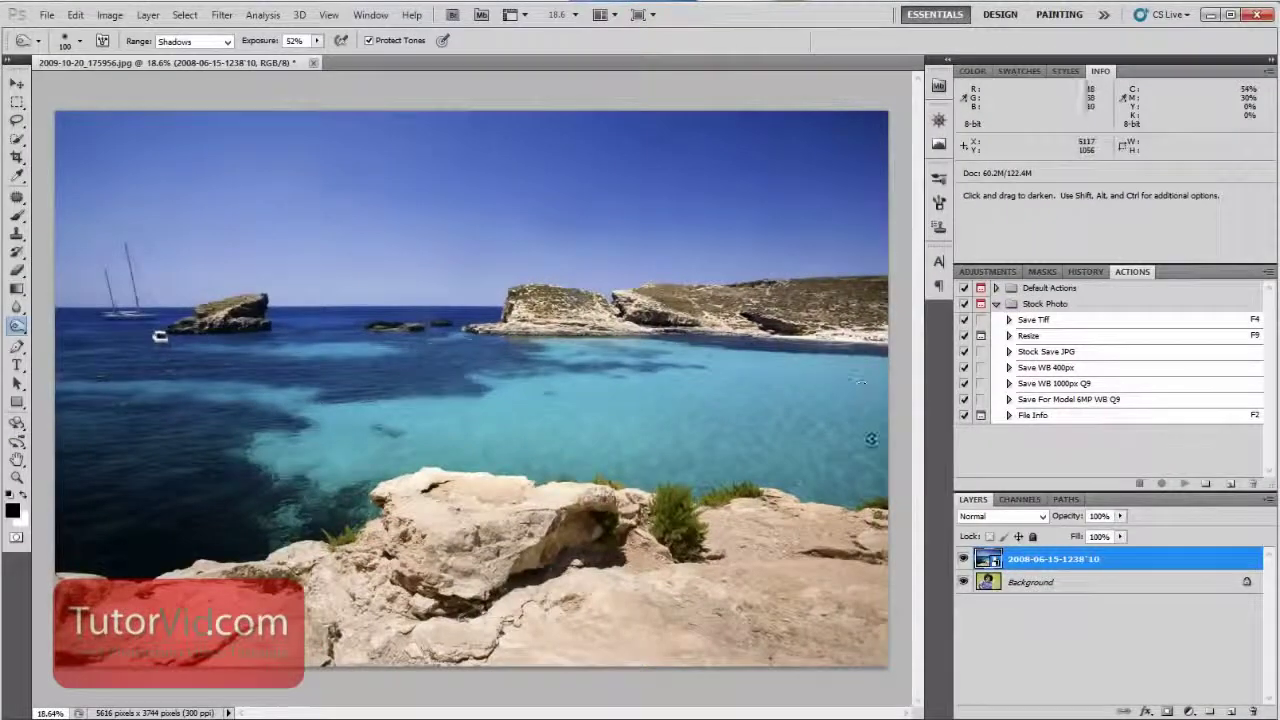
Step: Unlock the Background portrait layer and move it above the seascape layer
left_click(1025, 588)
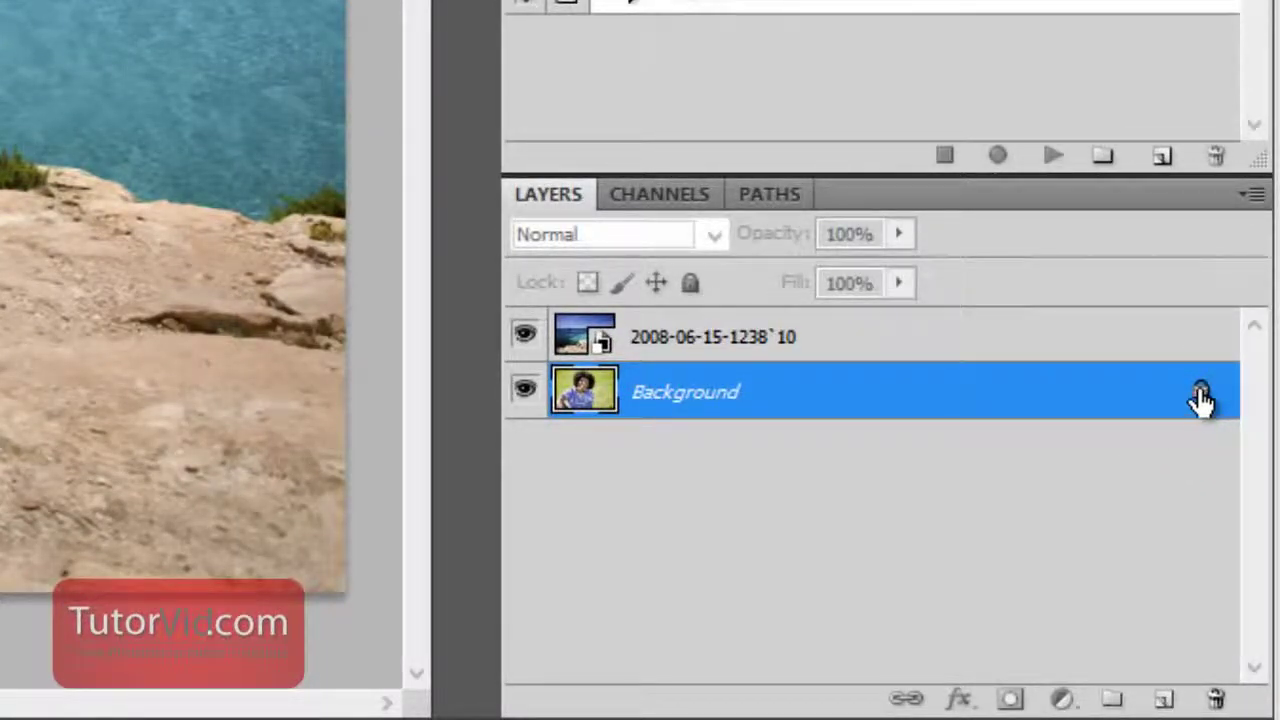
left_click_drag(1201, 393, 1217, 698)
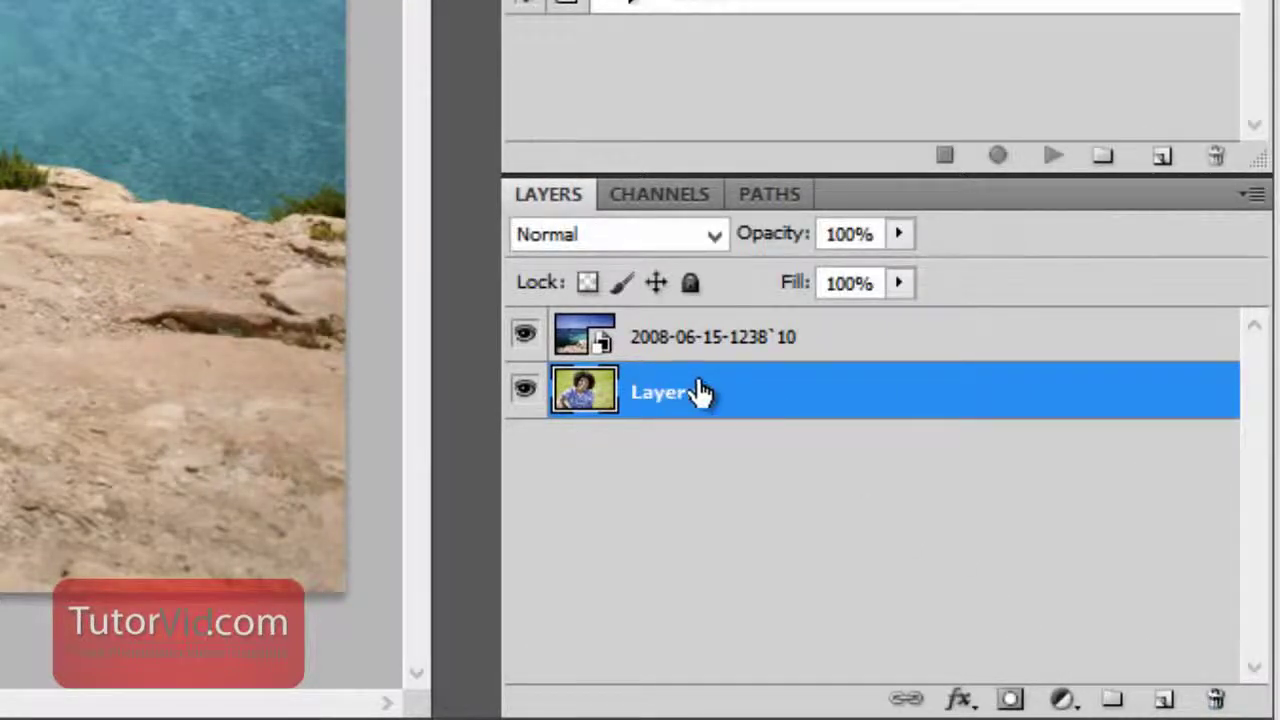
left_click_drag(697, 392, 735, 312)
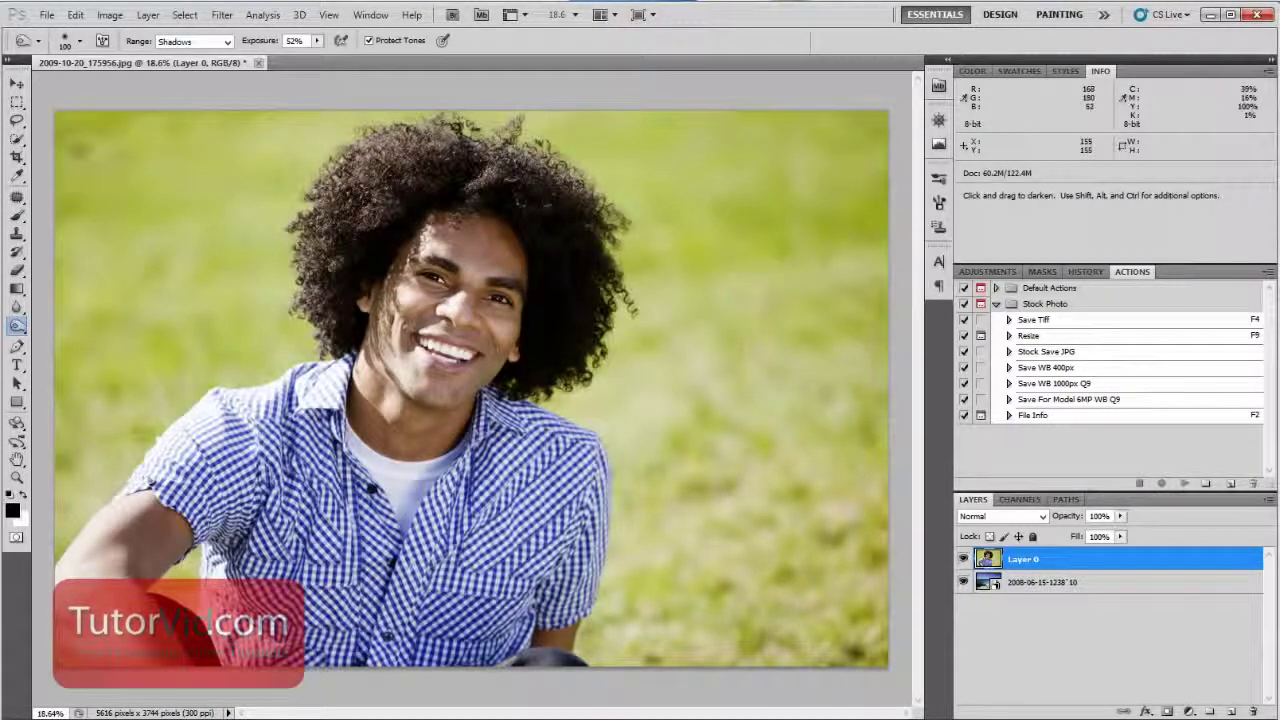
Step: Select the green grass around the man with the Quick Selection tool, including the gap between his arm and body
key("w")
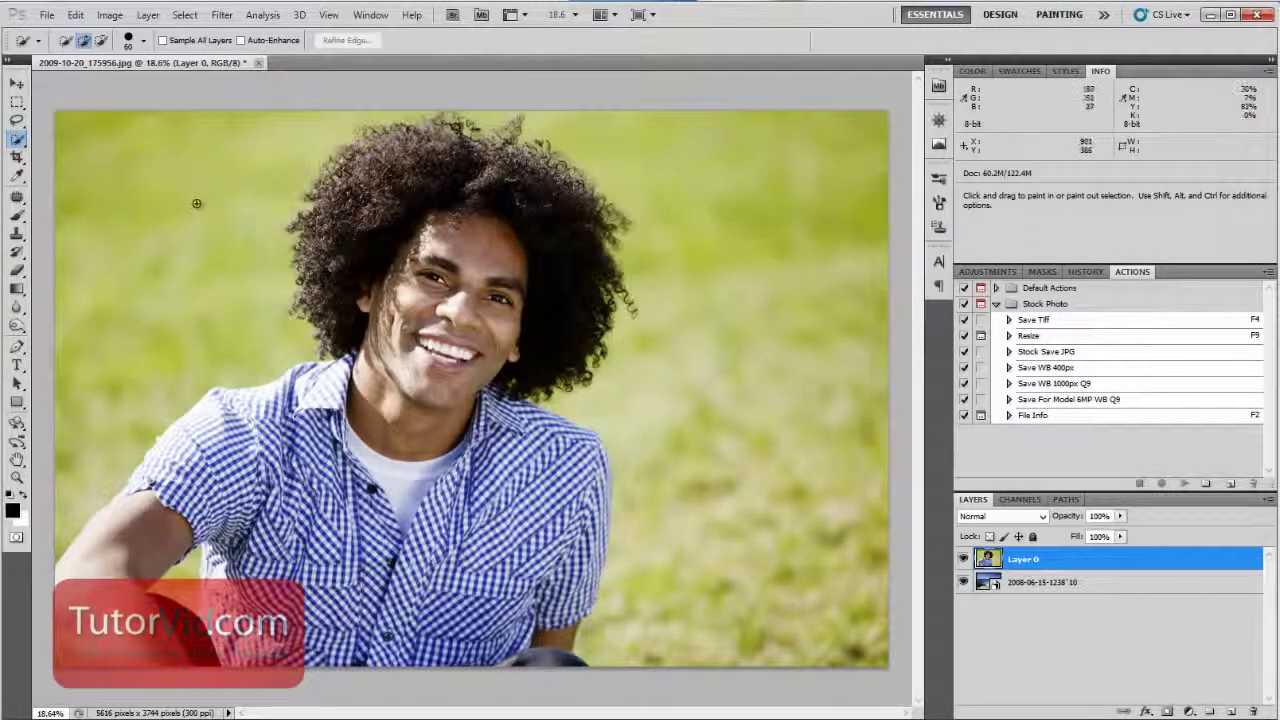
mouse_move(191, 180)
left_mouse_down()
mouse_move(183, 248)
mouse_move(128, 327)
mouse_move(732, 180)
mouse_move(688, 145)
mouse_move(665, 150)
mouse_move(744, 292)
mouse_move(736, 407)
left_mouse_up()
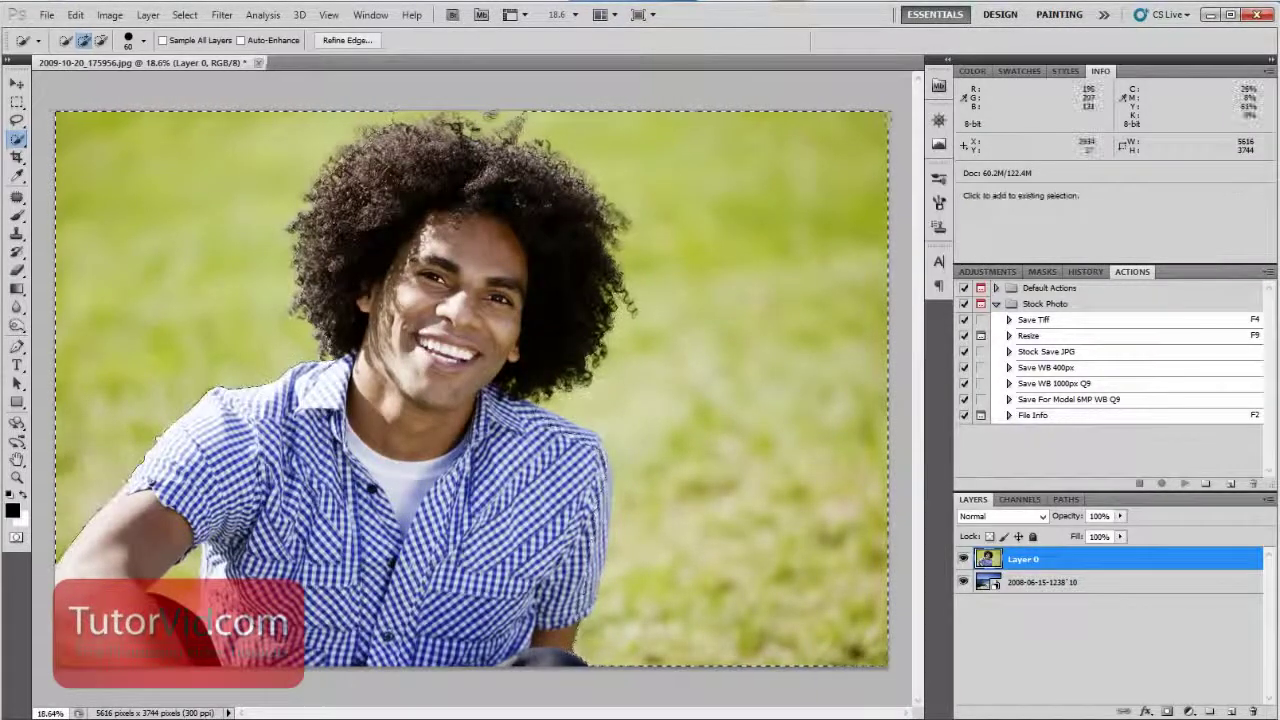
left_click(188, 574)
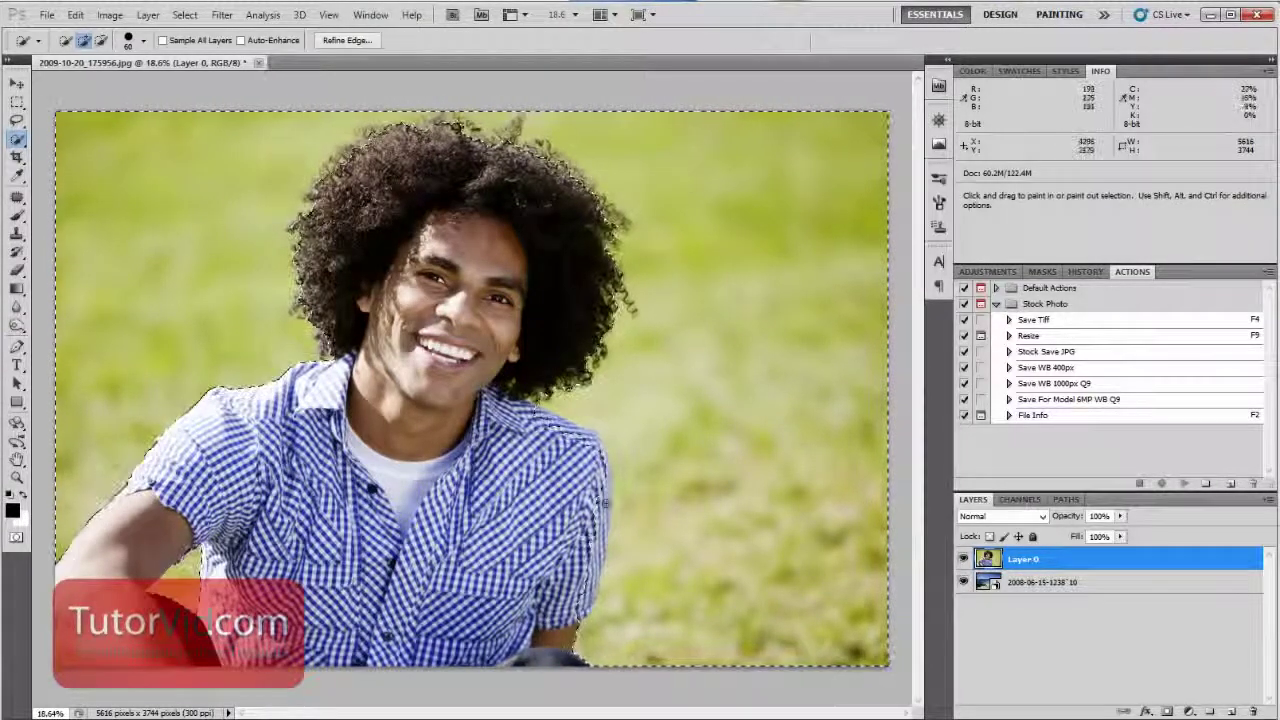
Step: Subtract the wrongly included shirt sleeve and shoulder edge beneath the hair from the background selection
scroll(618, 520, "up", 4)
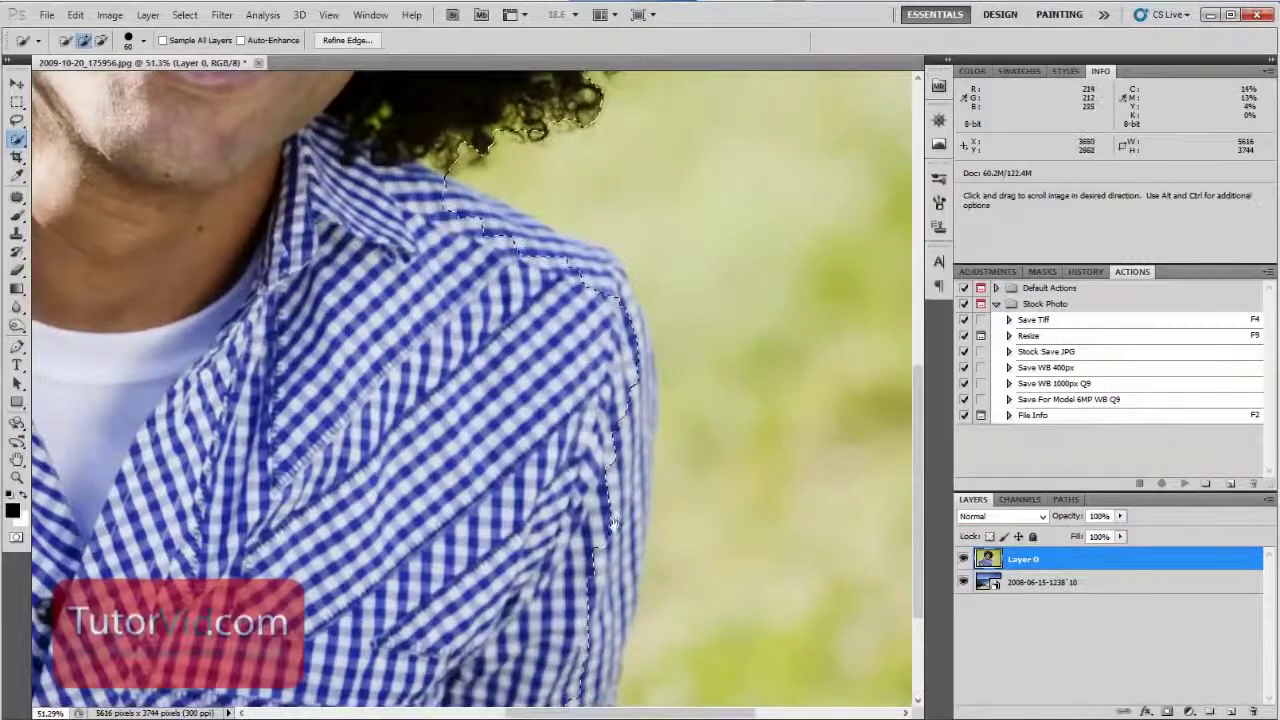
left_click_drag(618, 520, 558, 350)
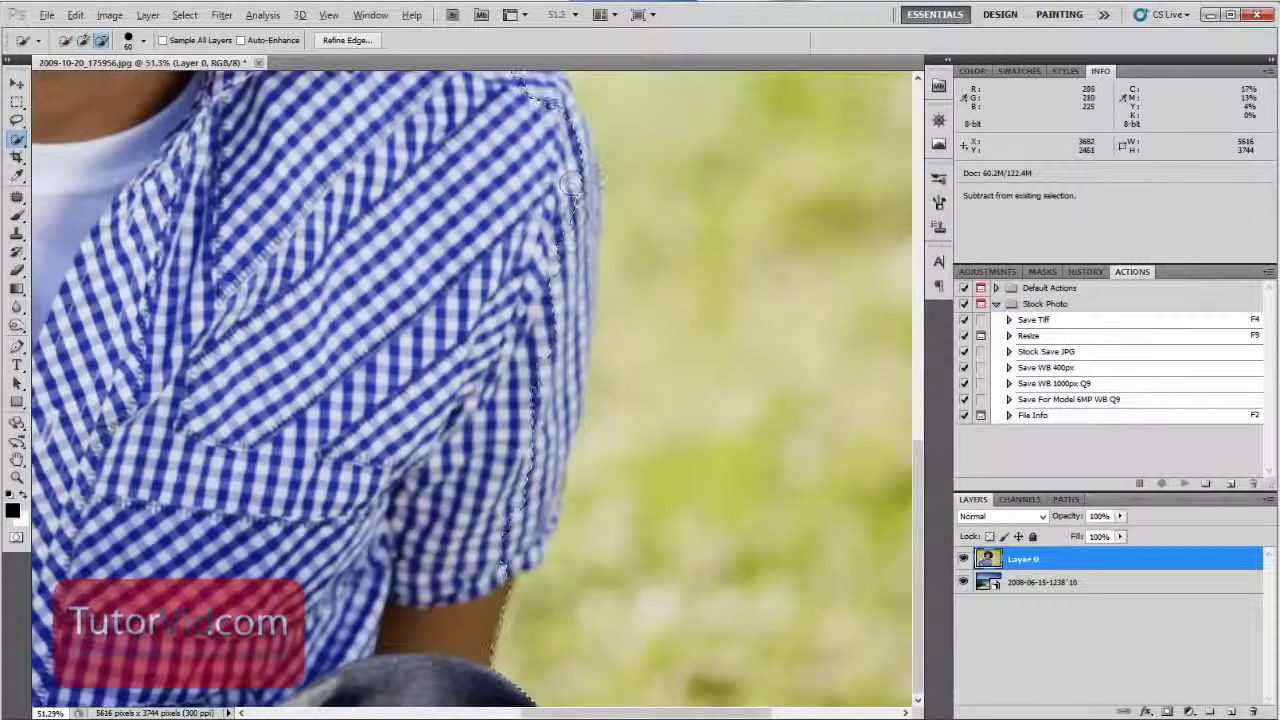
left_click_drag(564, 246, 527, 440)
left_click_drag(540, 385, 566, 612)
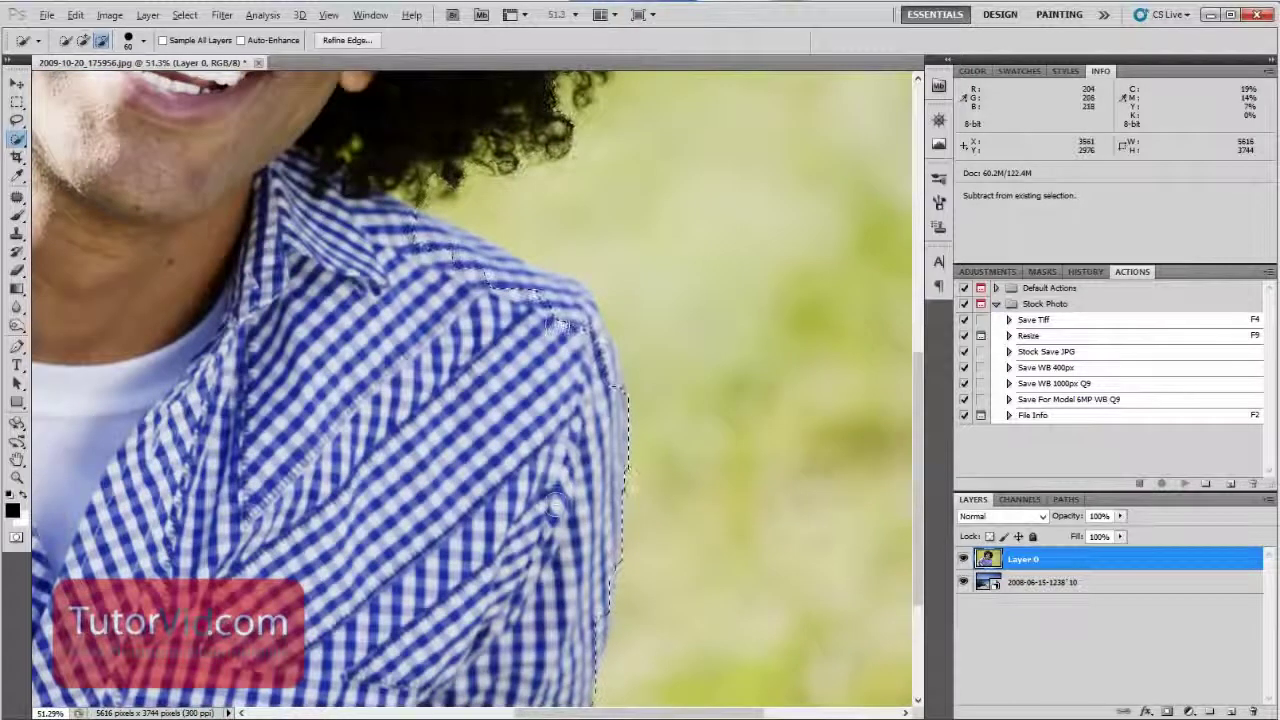
key("alt")
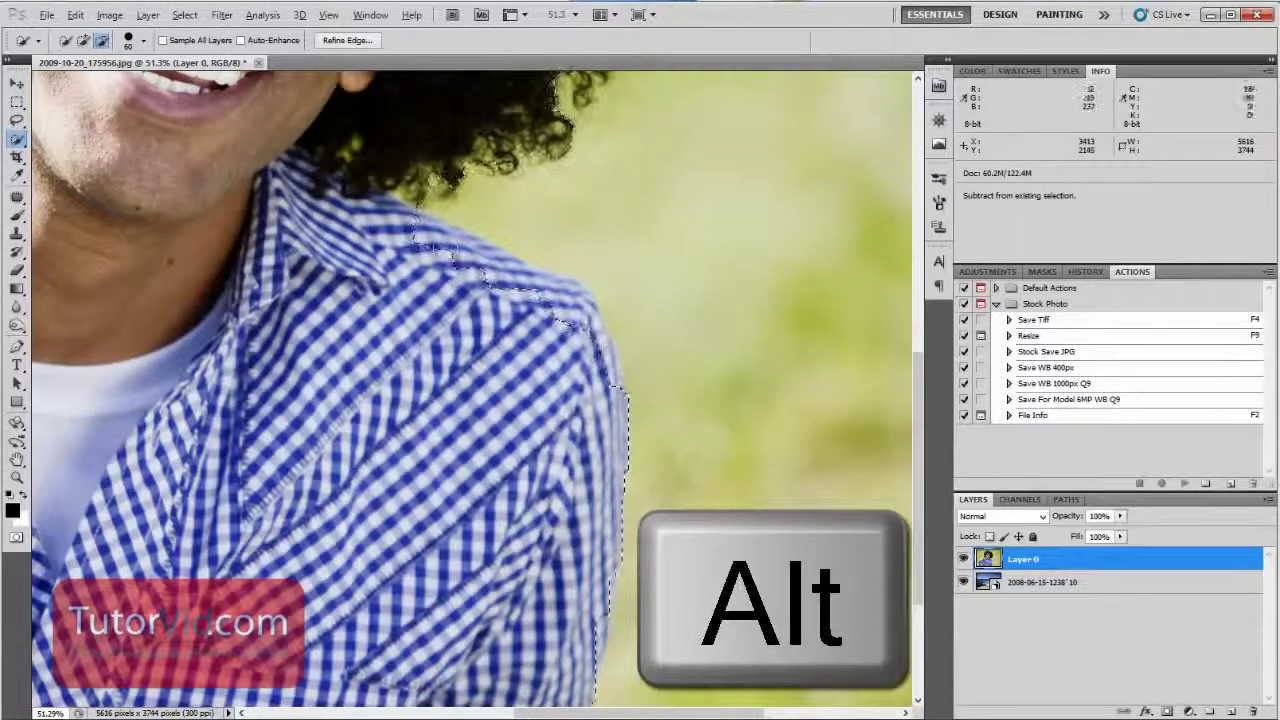
mouse_move(436, 247)
left_mouse_down()
mouse_move(508, 244)
mouse_move(465, 248)
left_mouse_up()
key("ctrl+0")
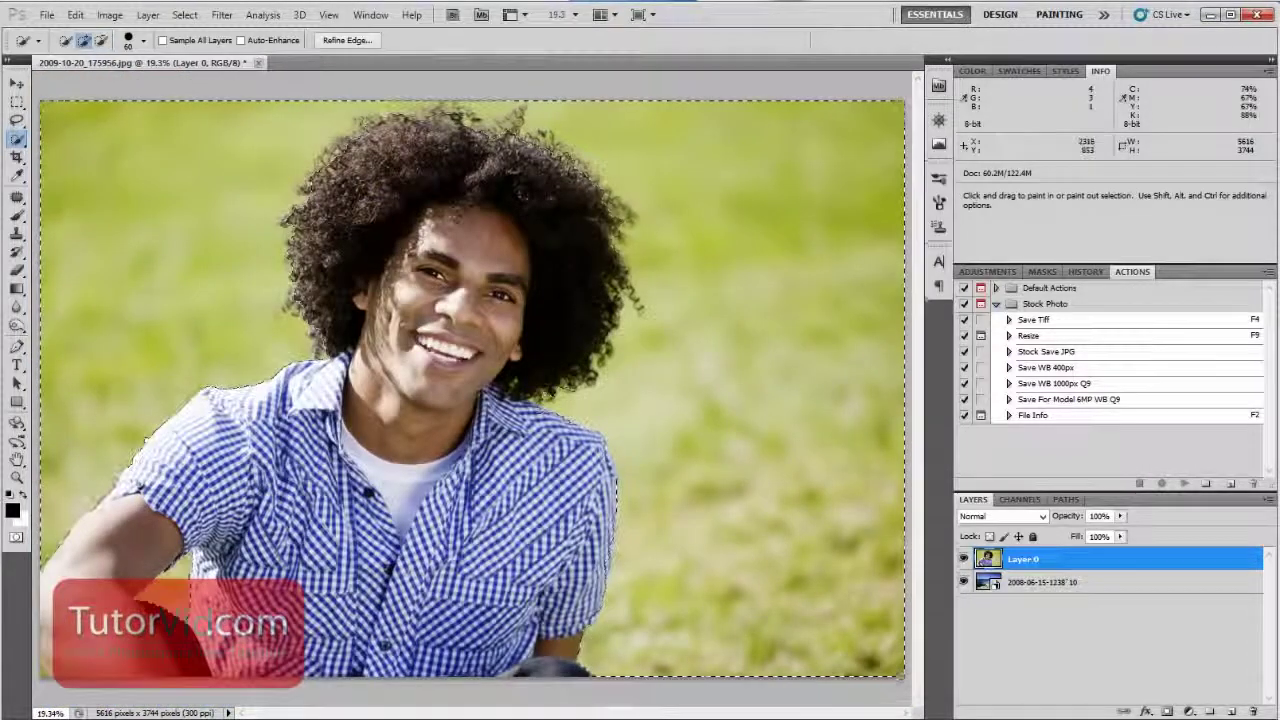
Step: Check the selection edge around the hair and shoulder, and invert the selection to select the man
left_click(605, 190, "ctrl")
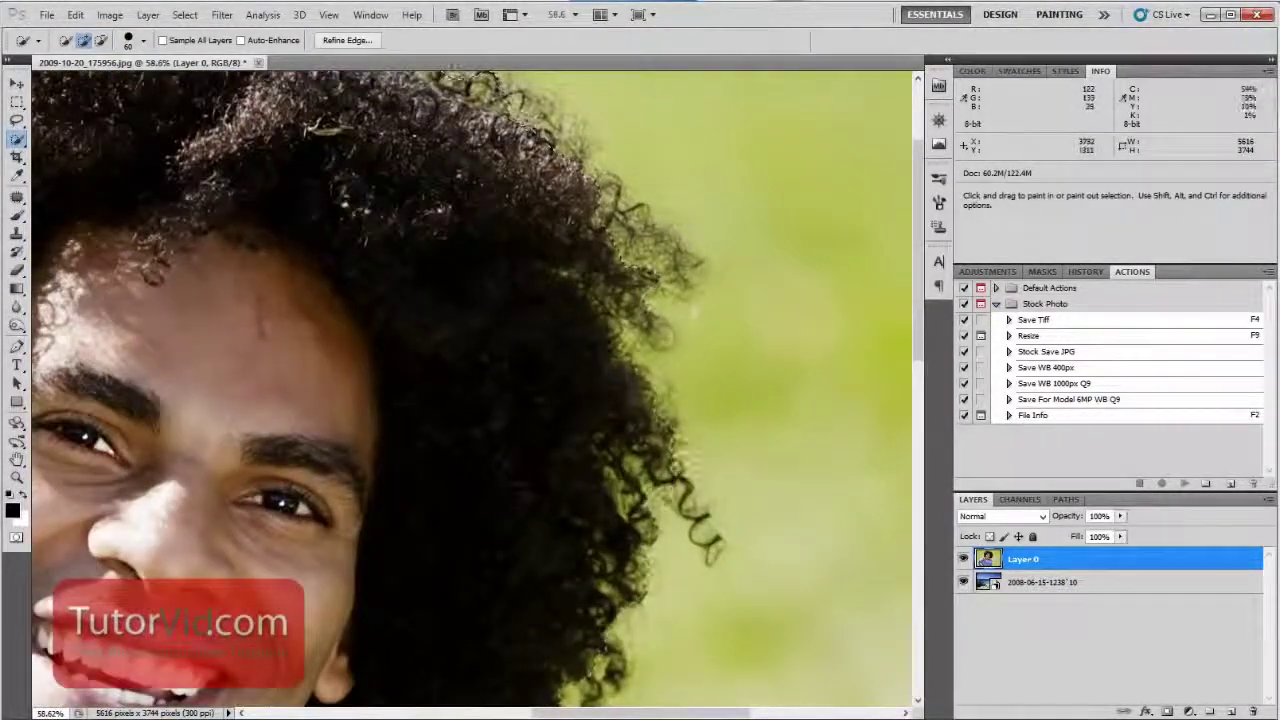
left_click_drag(408, 163, 850, 488)
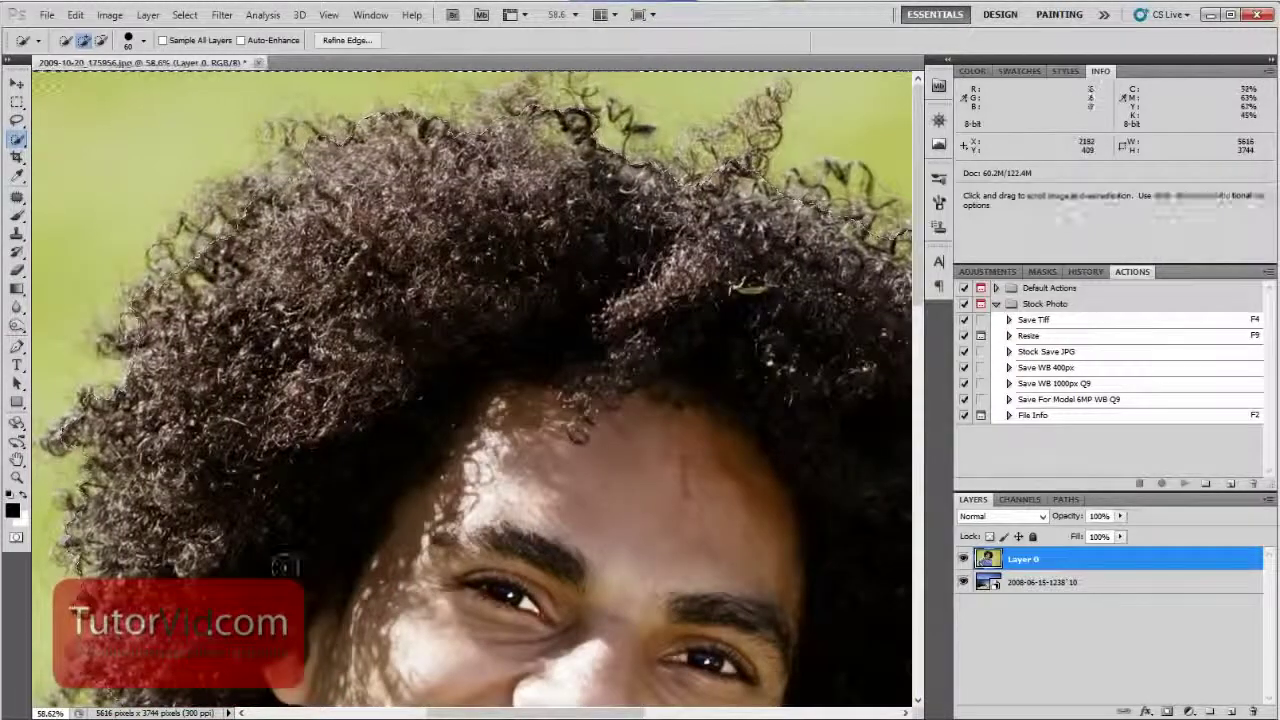
left_click_drag(285, 567, 640, 68)
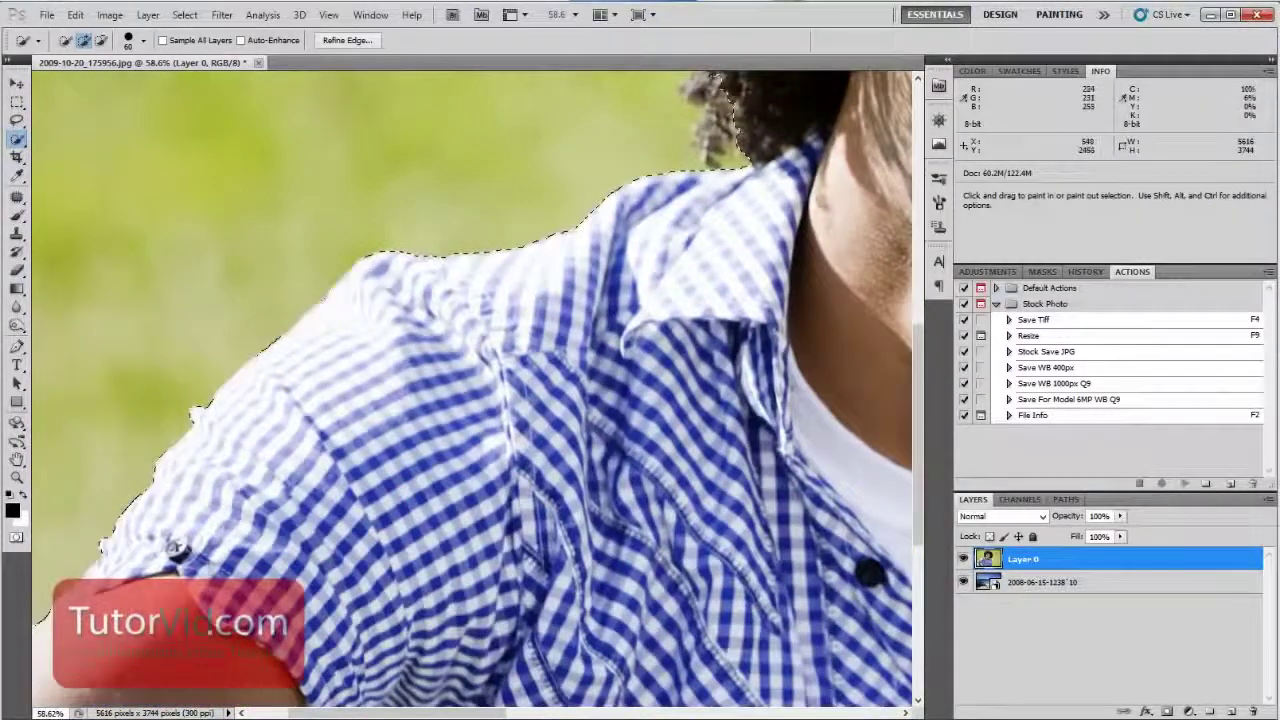
key("ctrl+0")
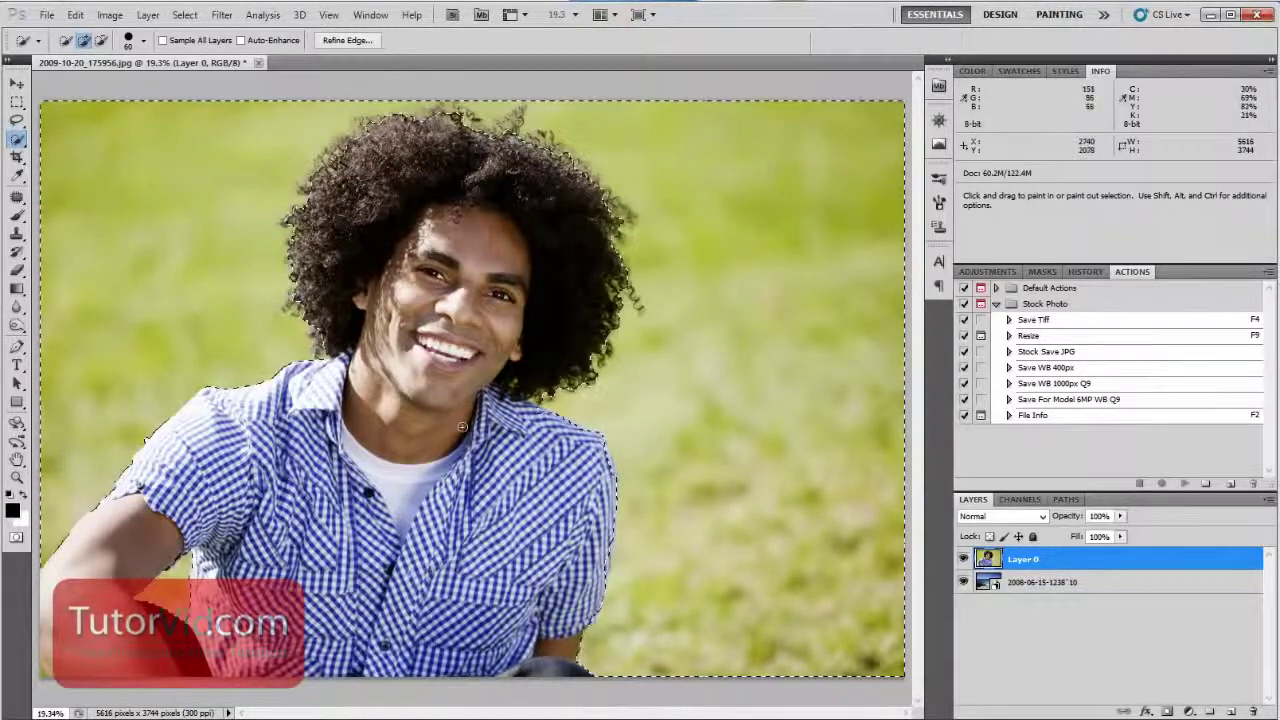
key("ctrl+shift+i")
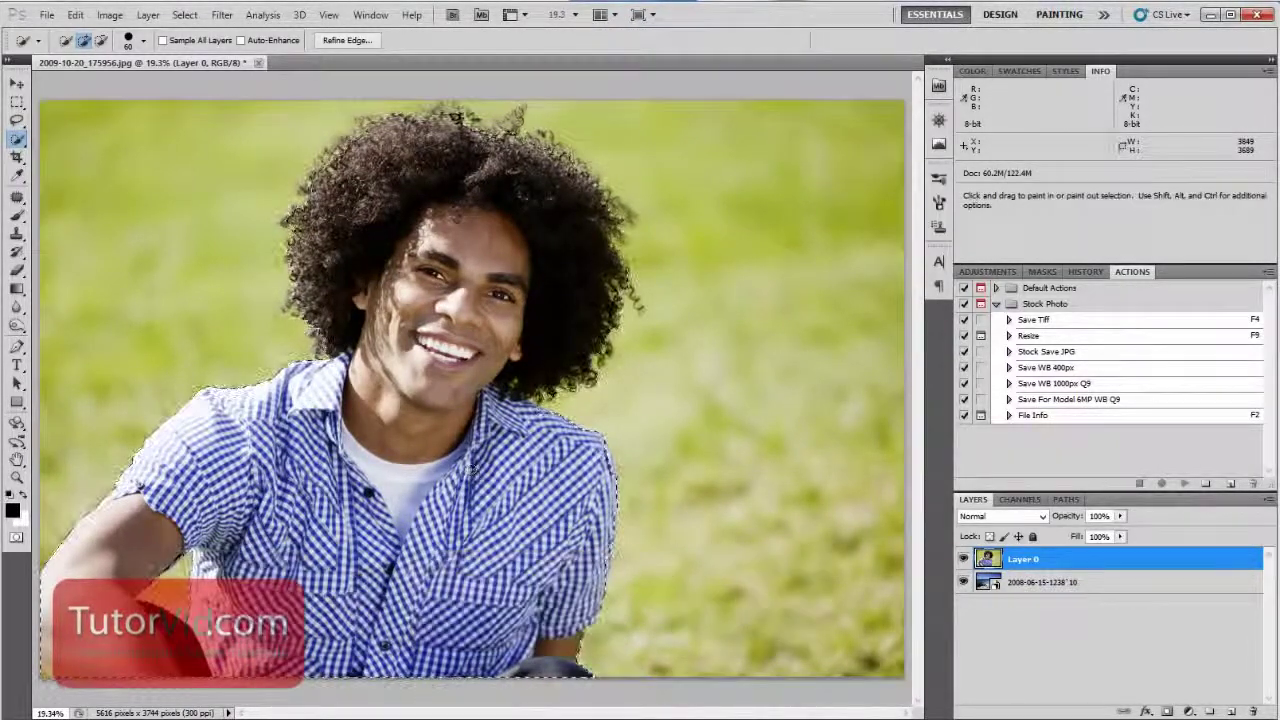
right_click(449, 220)
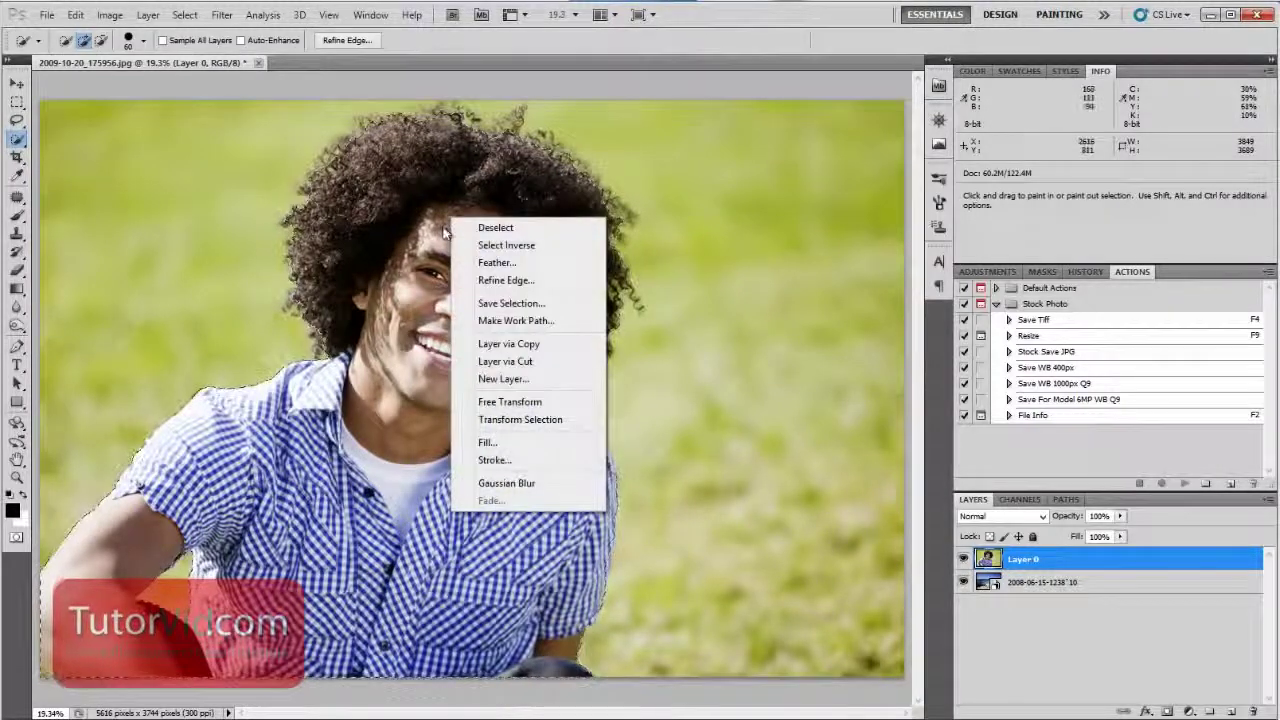
left_click(509, 250)
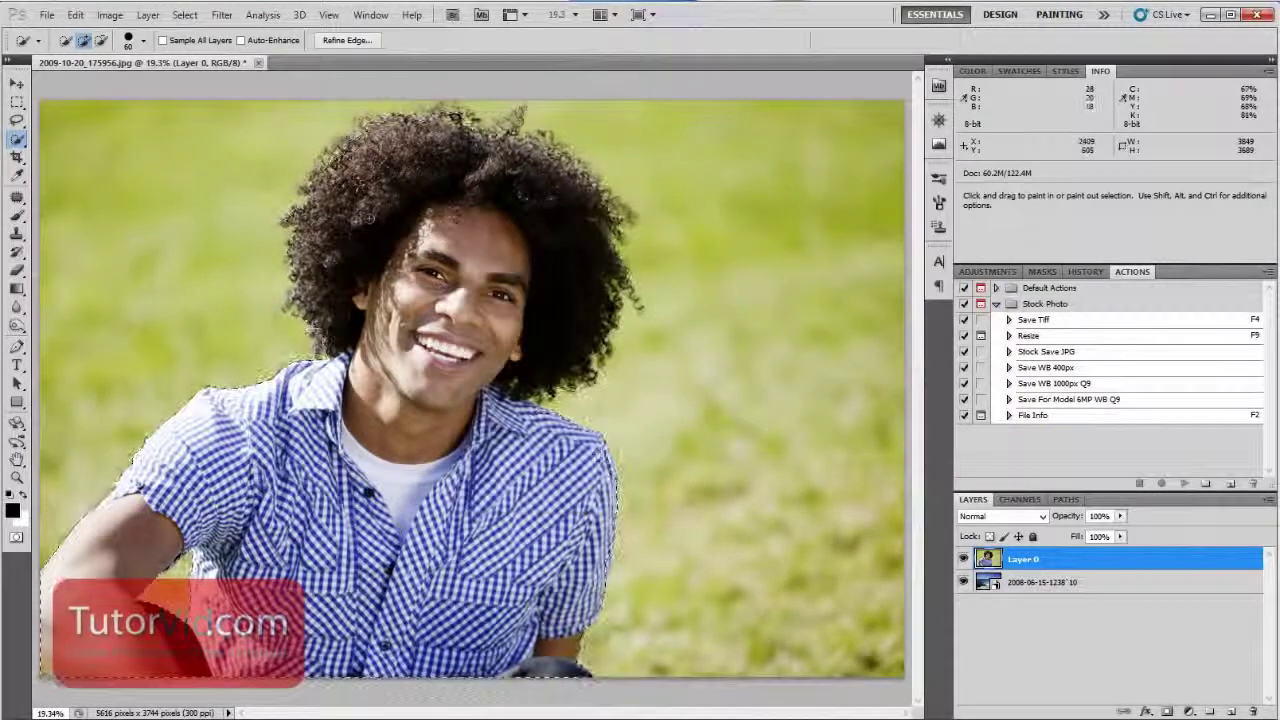
Step: Open Refine Edge for the selection of the man and keep its dialog clear of him
right_click(424, 243)
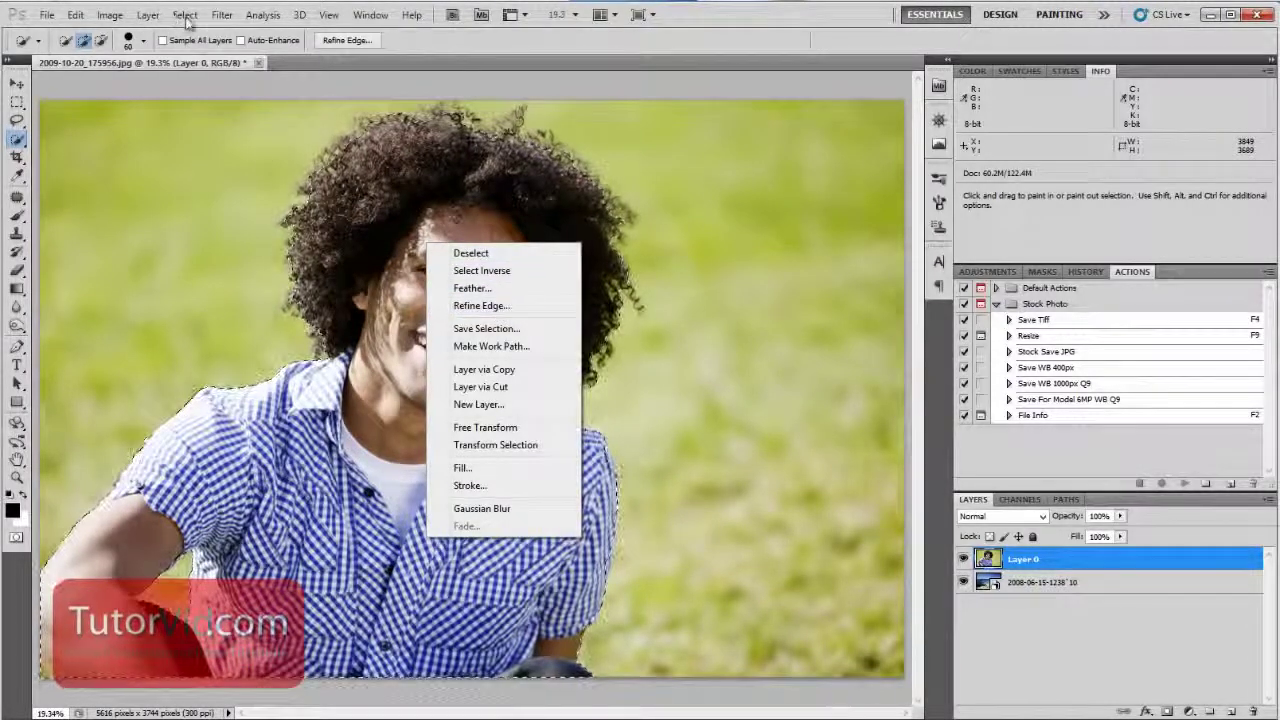
left_click(185, 15)
left_click(185, 15)
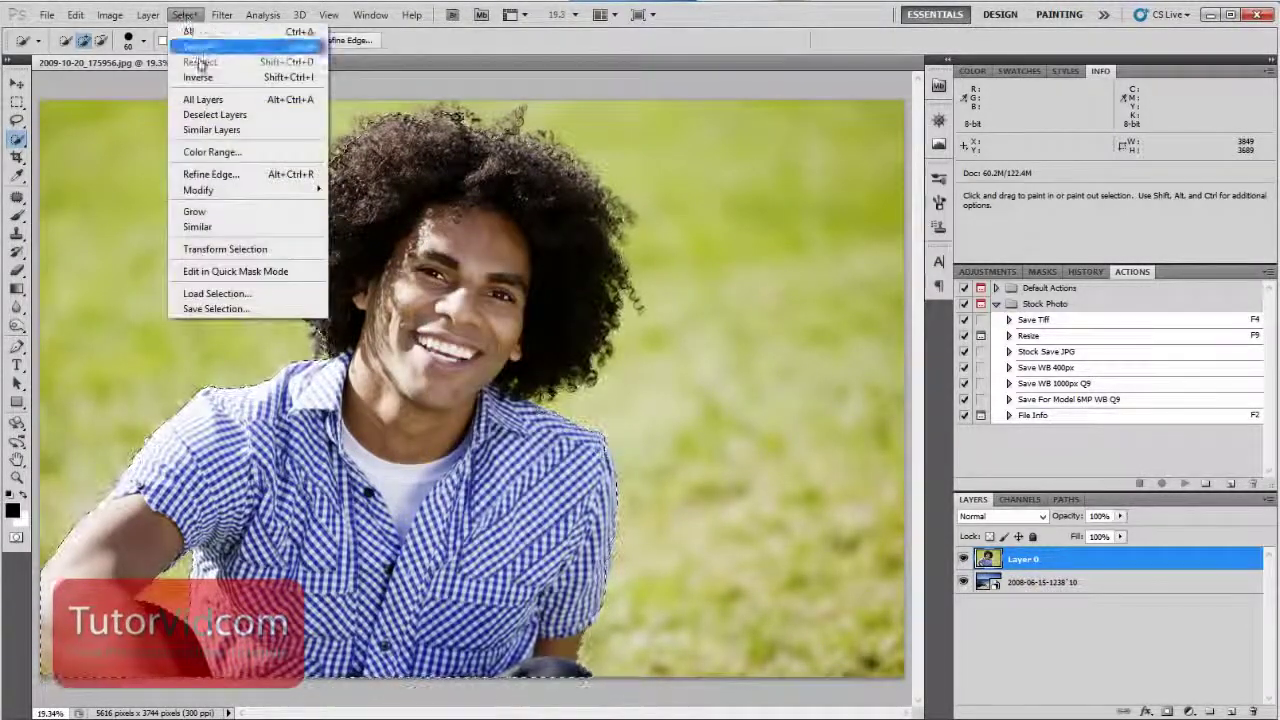
left_click(255, 180)
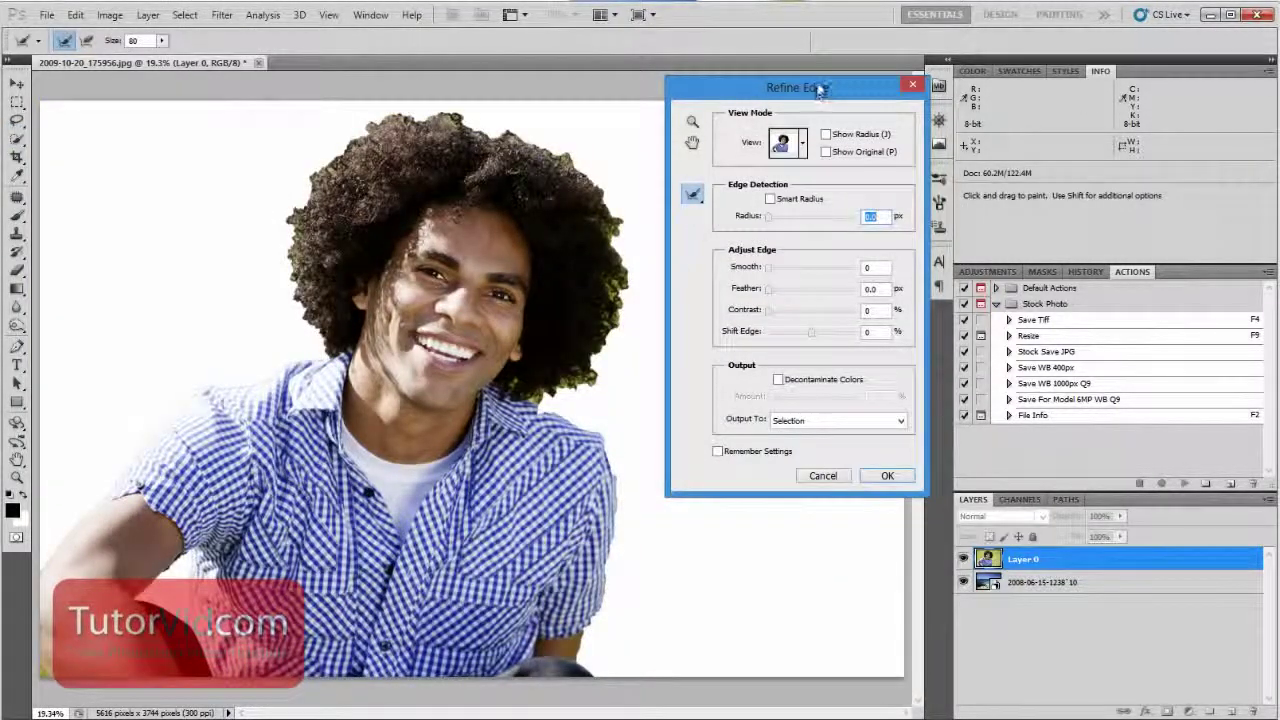
left_click_drag(818, 90, 813, 114)
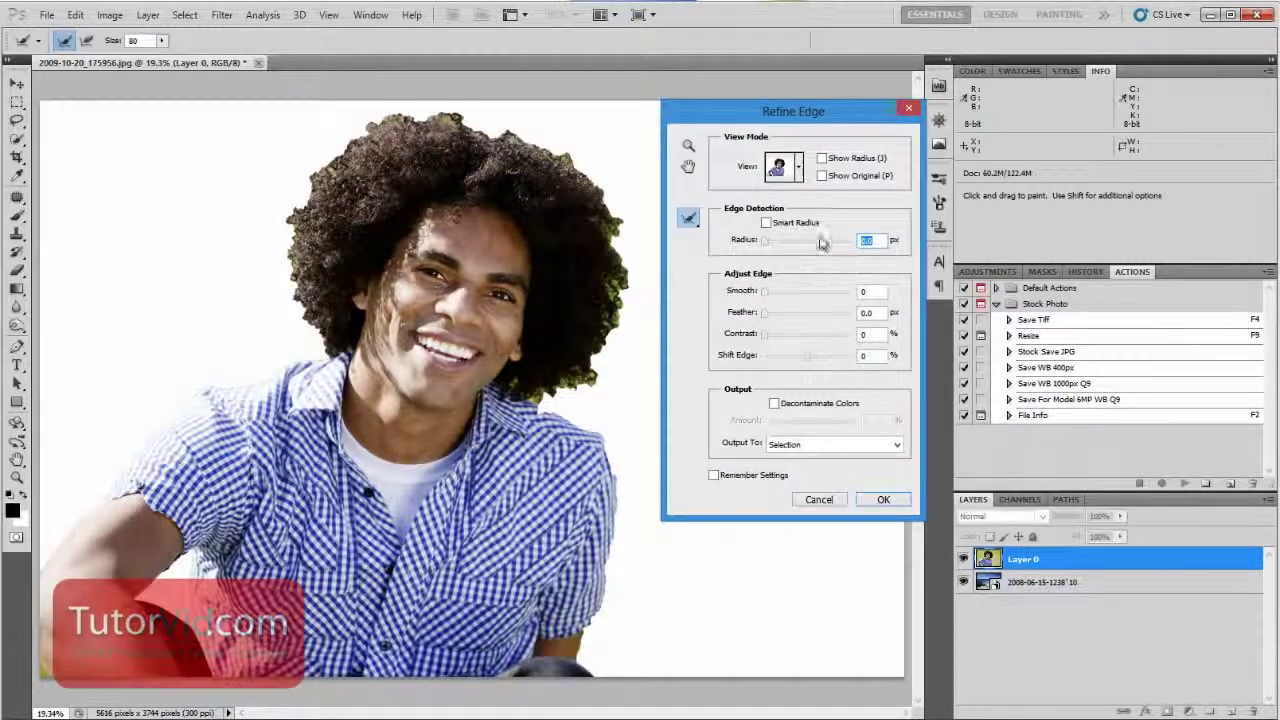
Step: Compare the selection in the Marching Ants and On White view modes, ending with On White
left_click(800, 170)
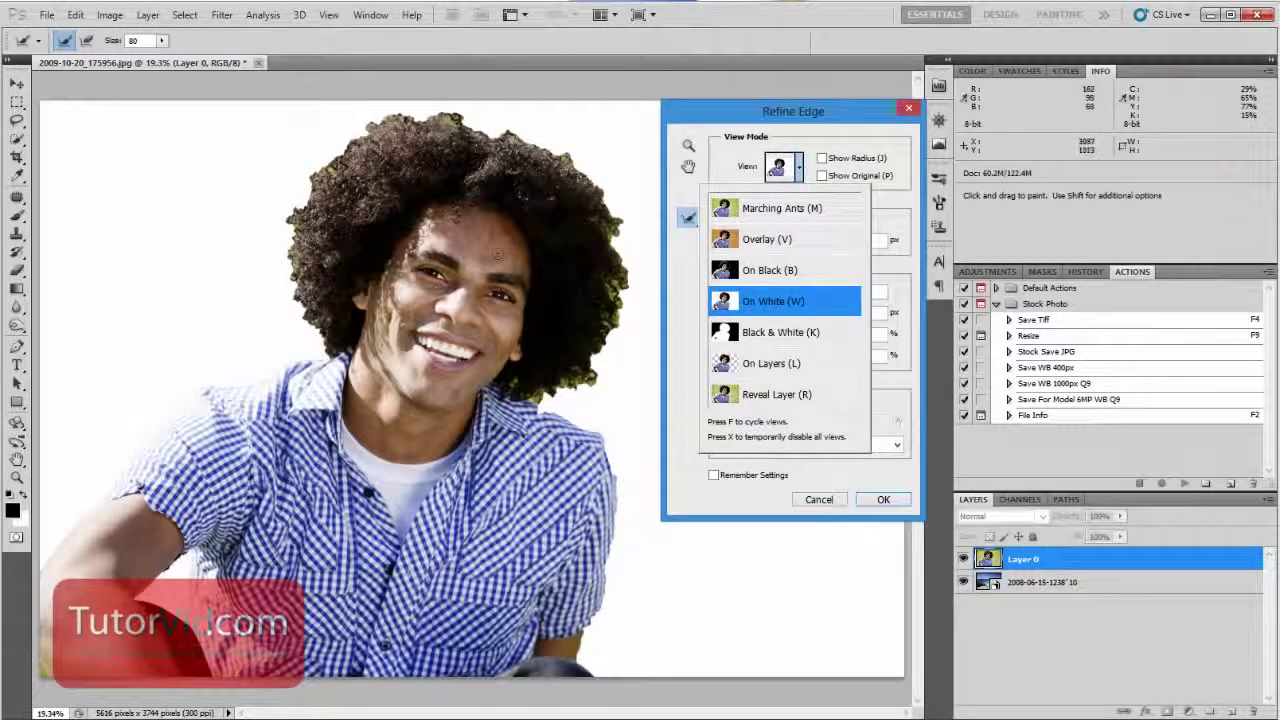
left_click(786, 210)
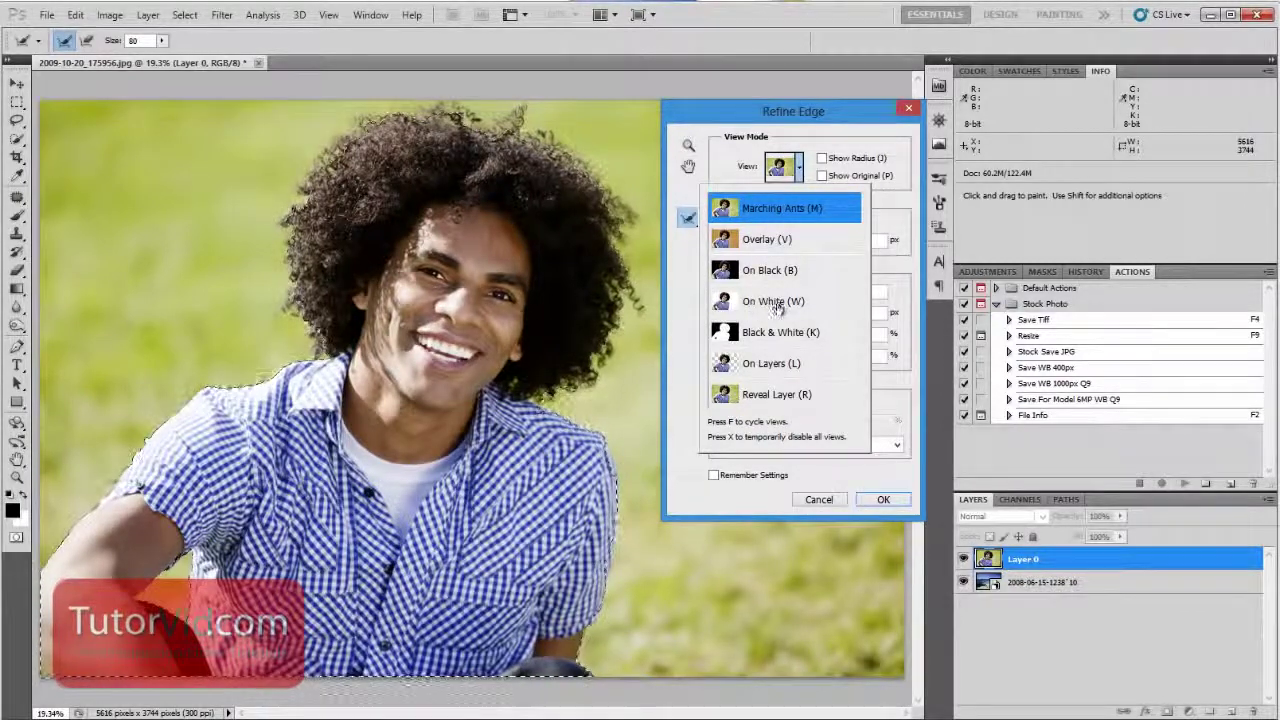
key("w")
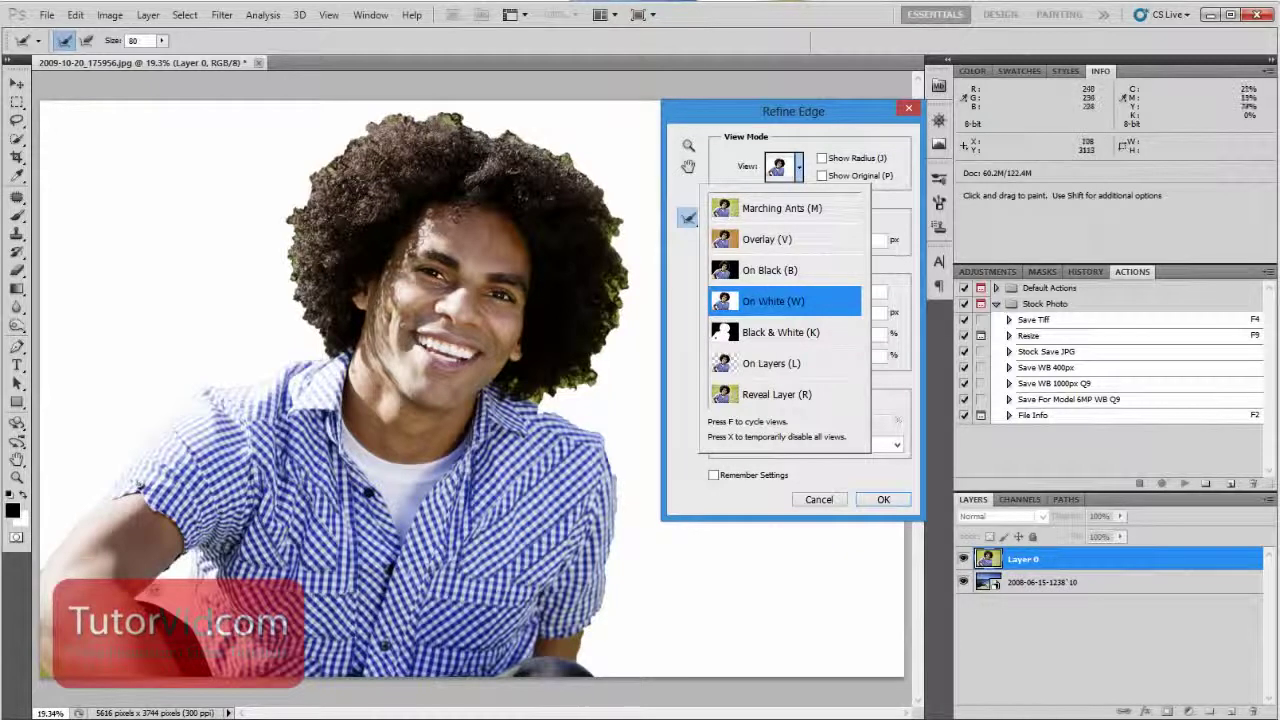
left_click(146, 582)
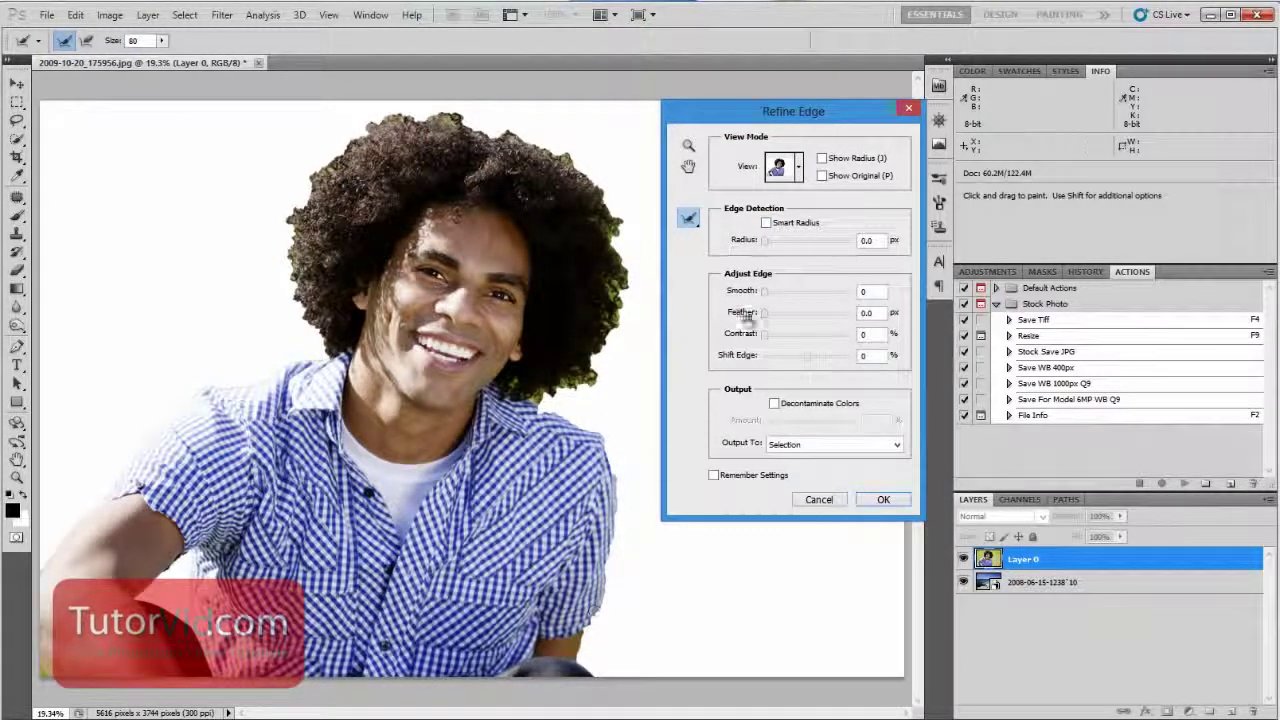
Step: Smooth the jagged selection edge under the man's arm by setting Smooth to 22
mouse_move(158, 564)
left_mouse_down()
mouse_move(302, 580)
mouse_move(460, 270)
left_mouse_up()
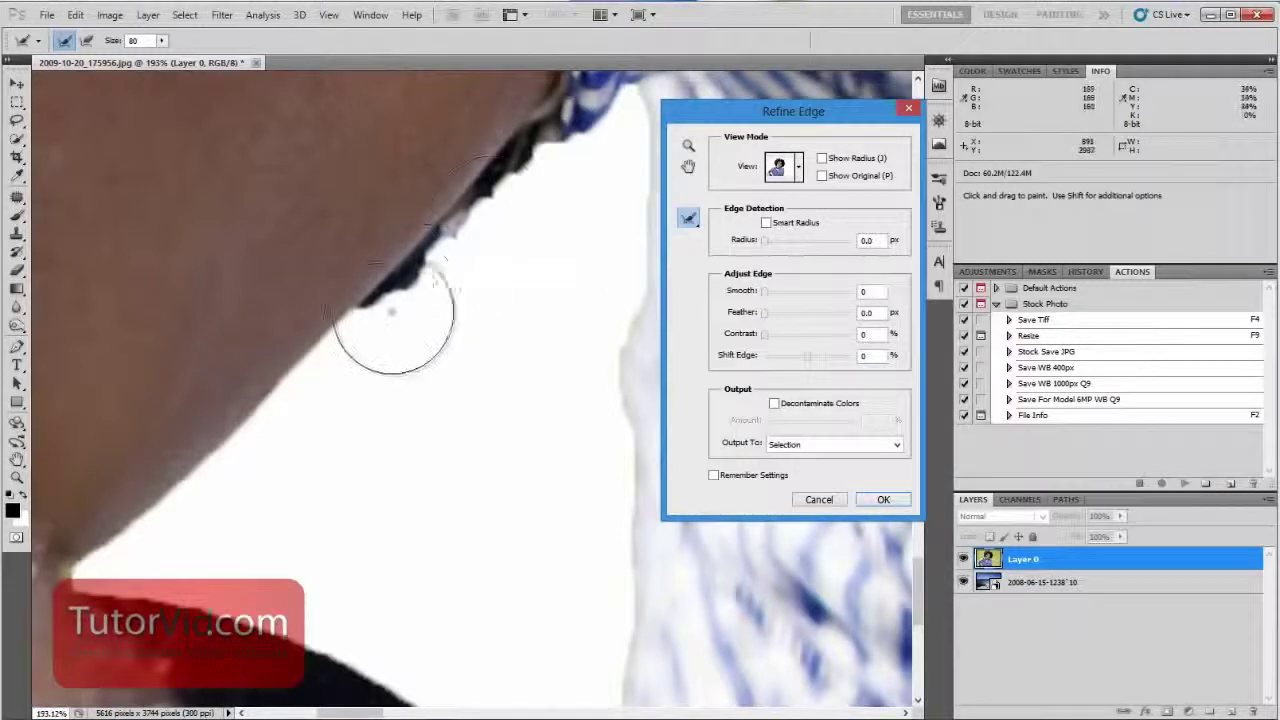
left_click_drag(782, 298, 795, 294)
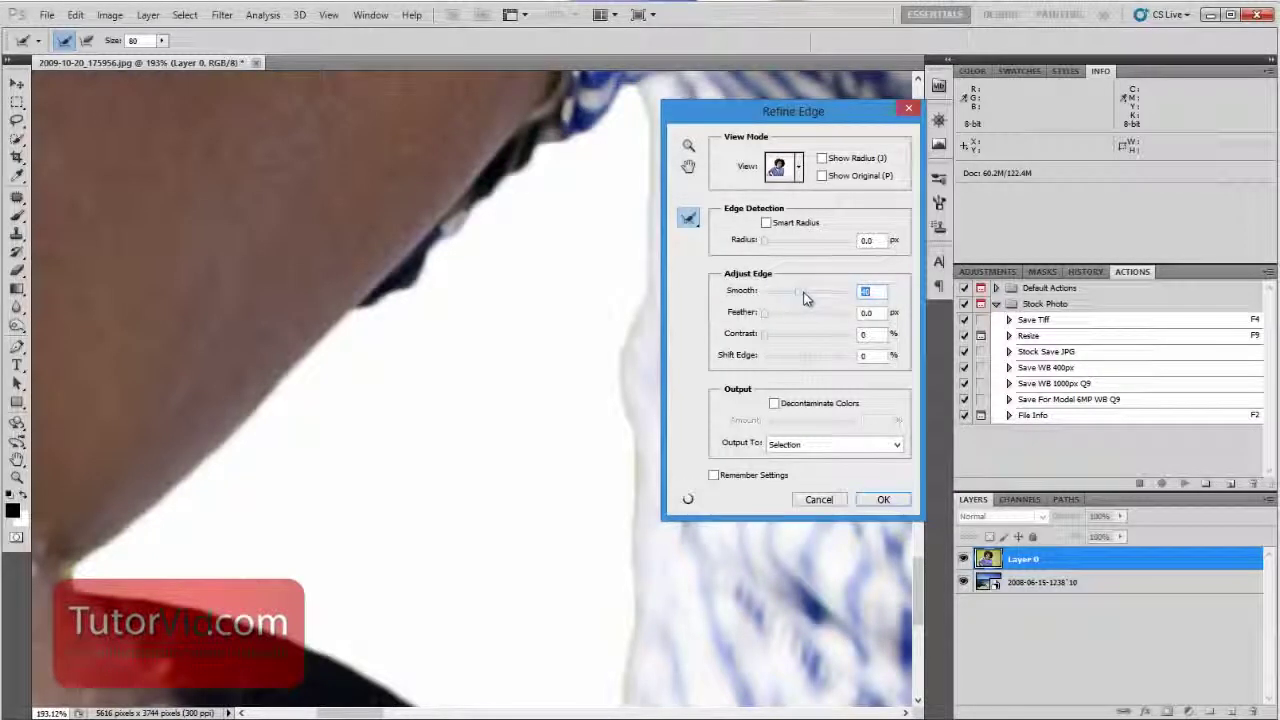
left_click_drag(799, 295, 784, 296)
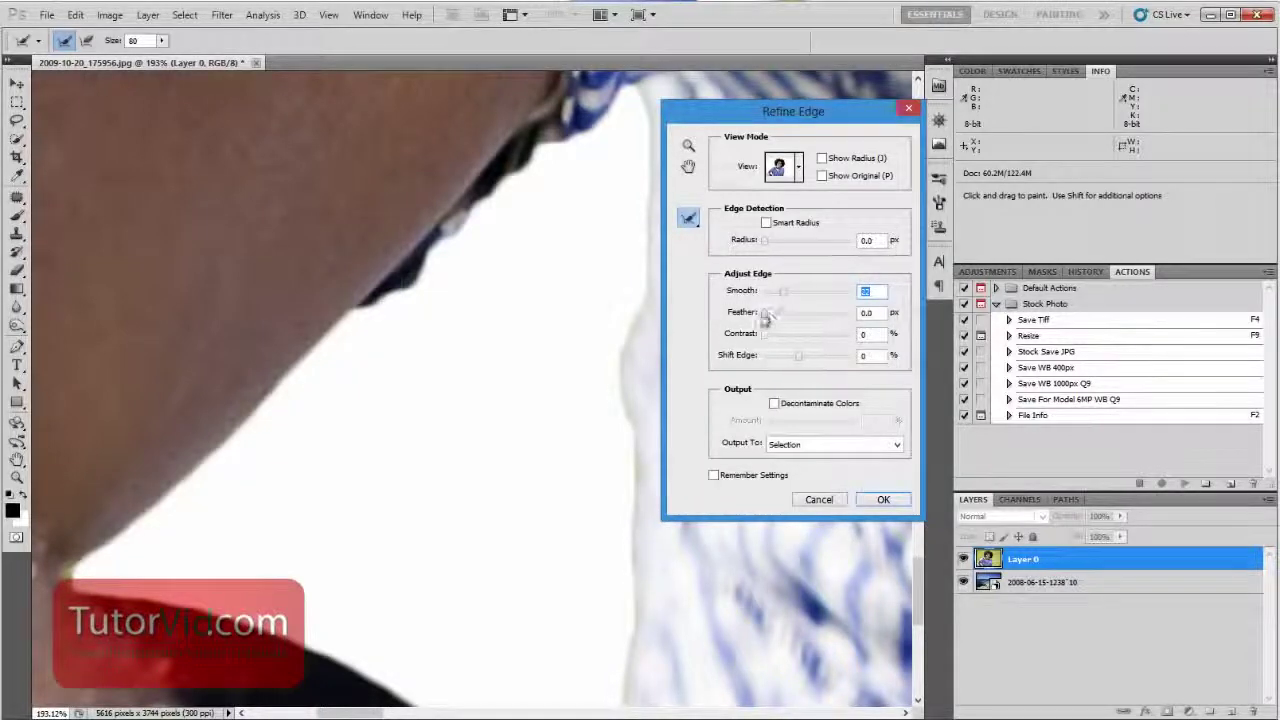
Step: Set Feather to 2 px and check the softened edge under the man's arm and along the dark fabric below it
left_click_drag(306, 209, 253, 234)
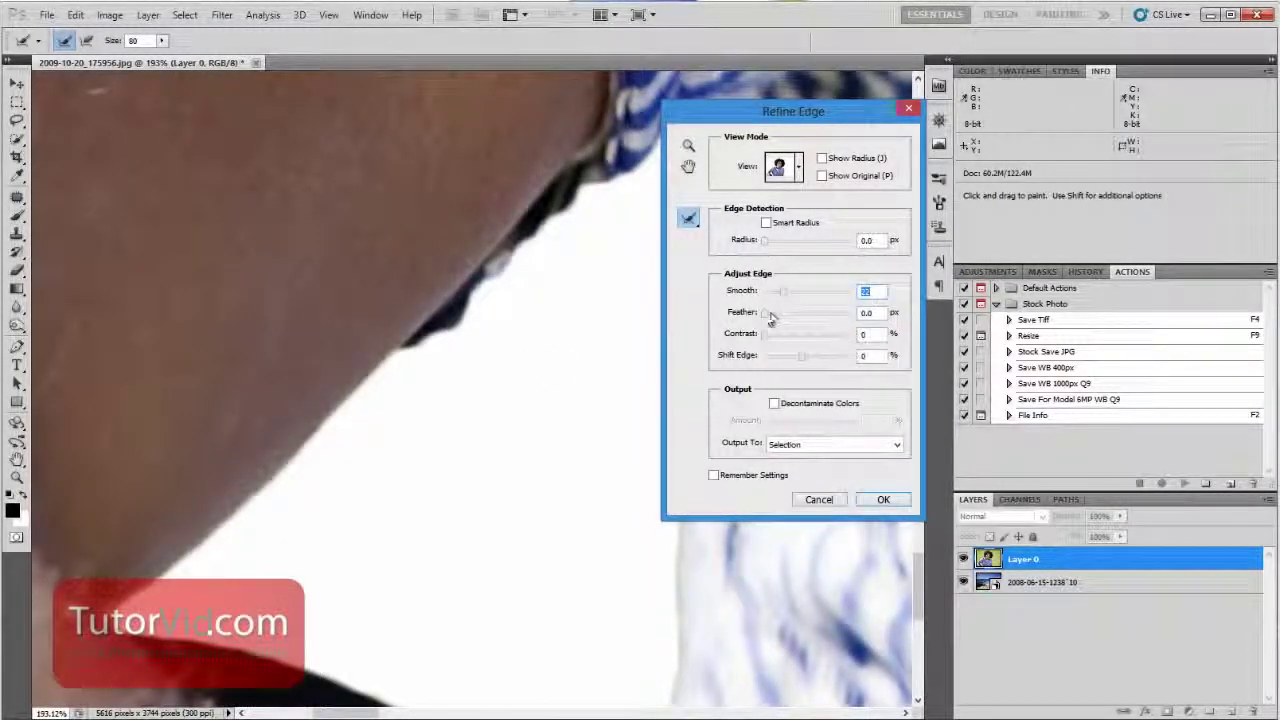
left_click(873, 313)
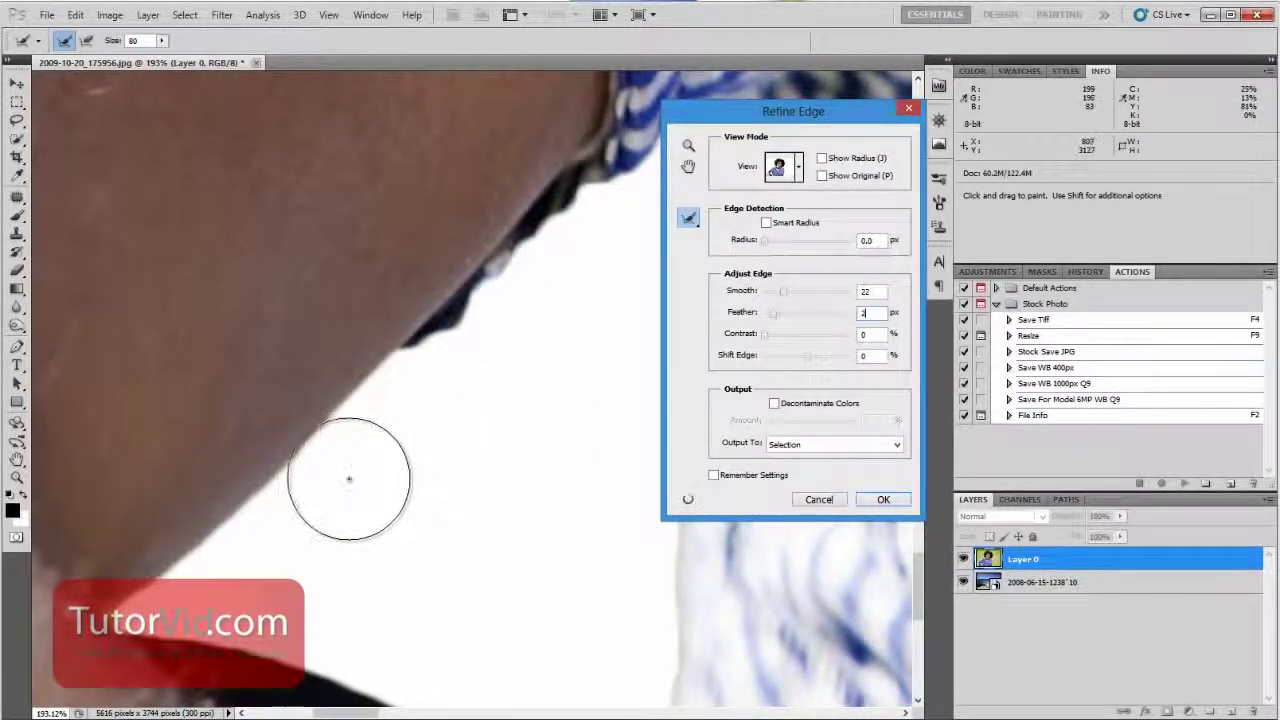
type("2")
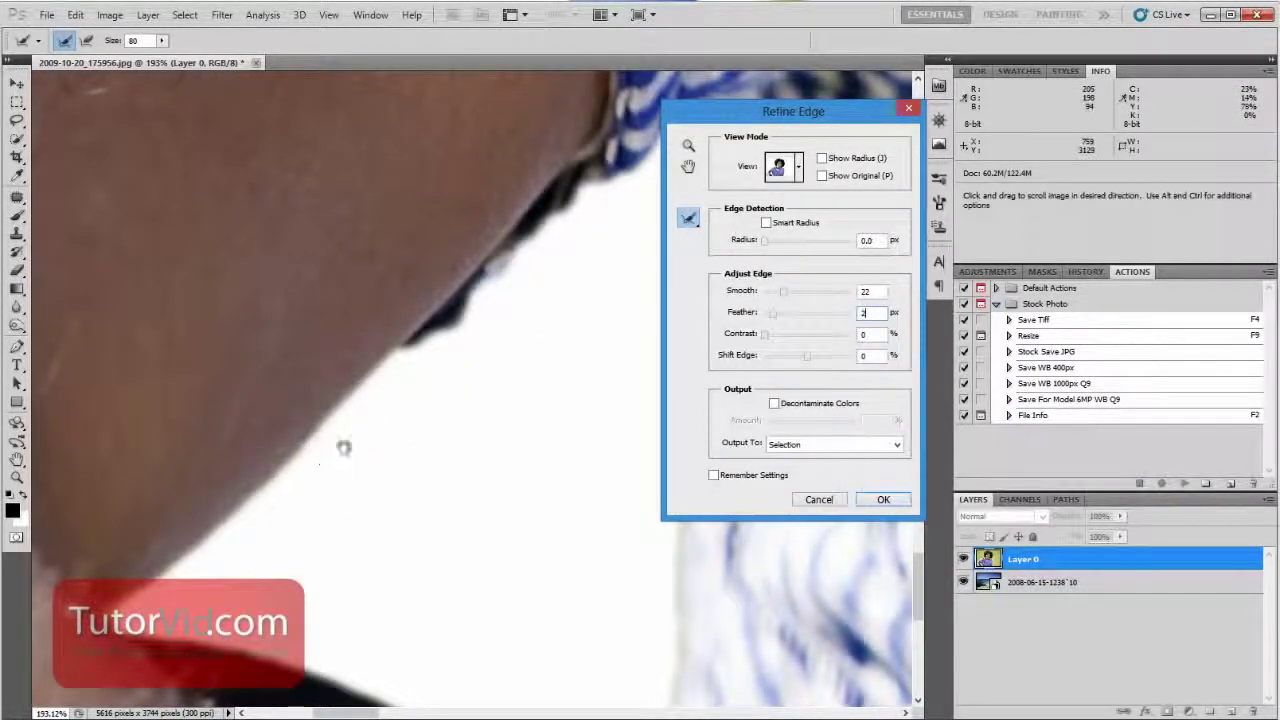
left_click_drag(343, 447, 428, 380)
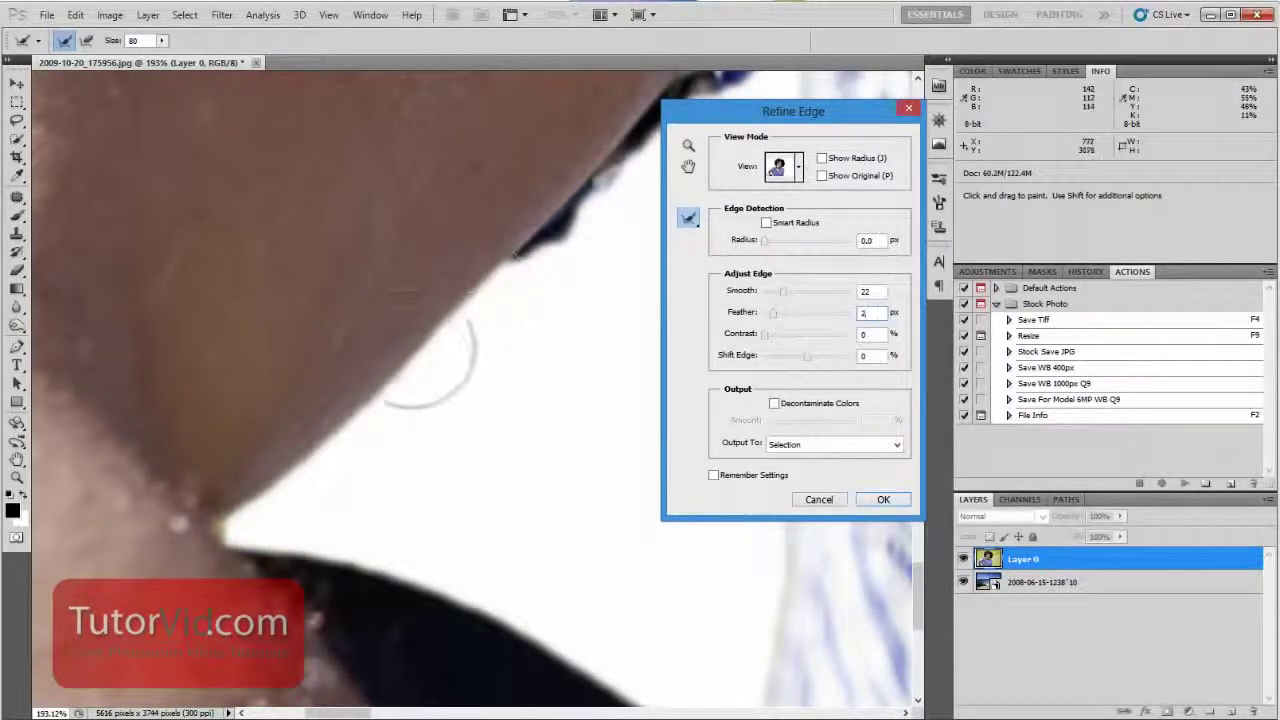
left_click_drag(434, 577, 374, 380)
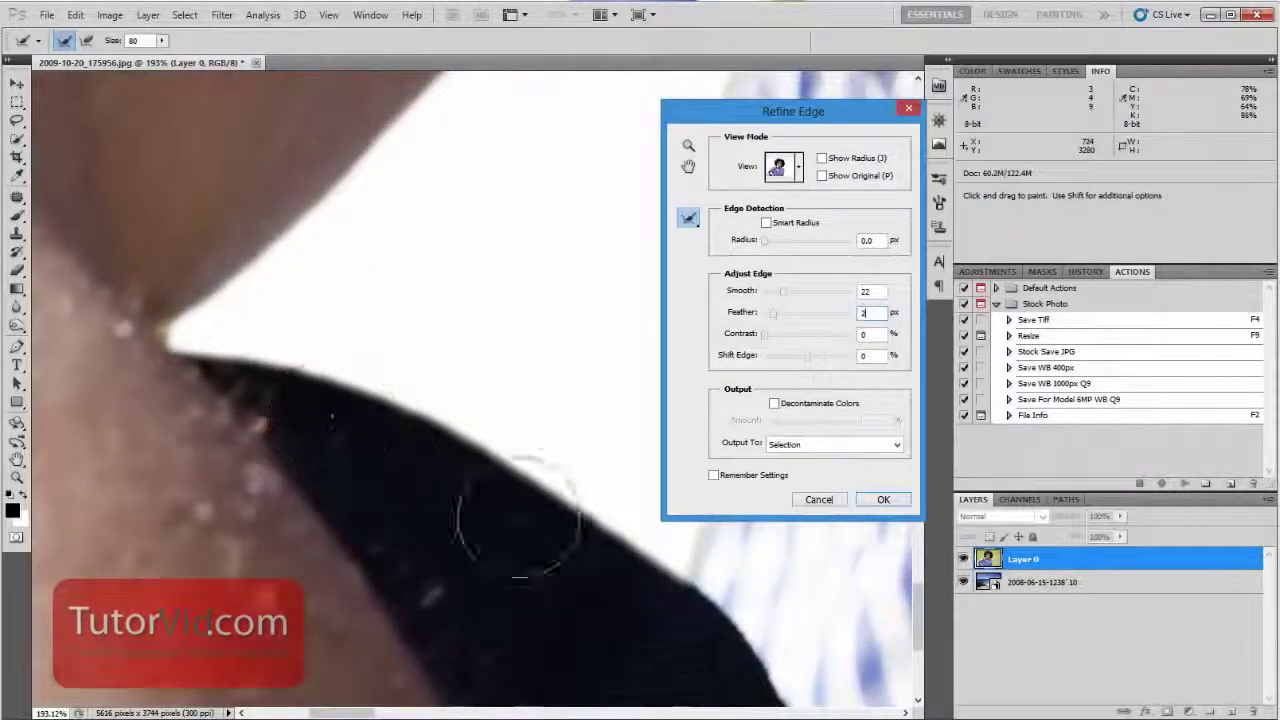
Step: Set Shift Edge to -3% and enable Decontaminate Colors with an Amount of 42%, outputting to New Layer with Layer Mask
left_click_drag(510, 423, 582, 606)
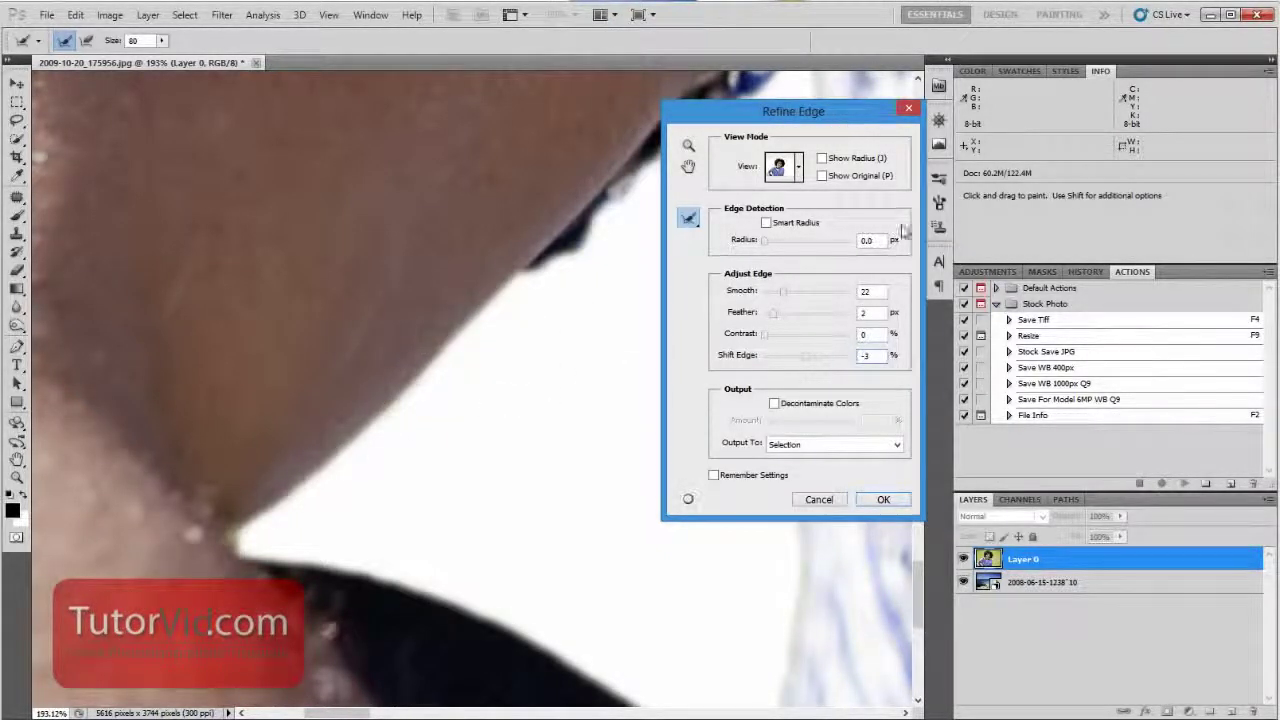
left_click_drag(310, 222, 381, 262)
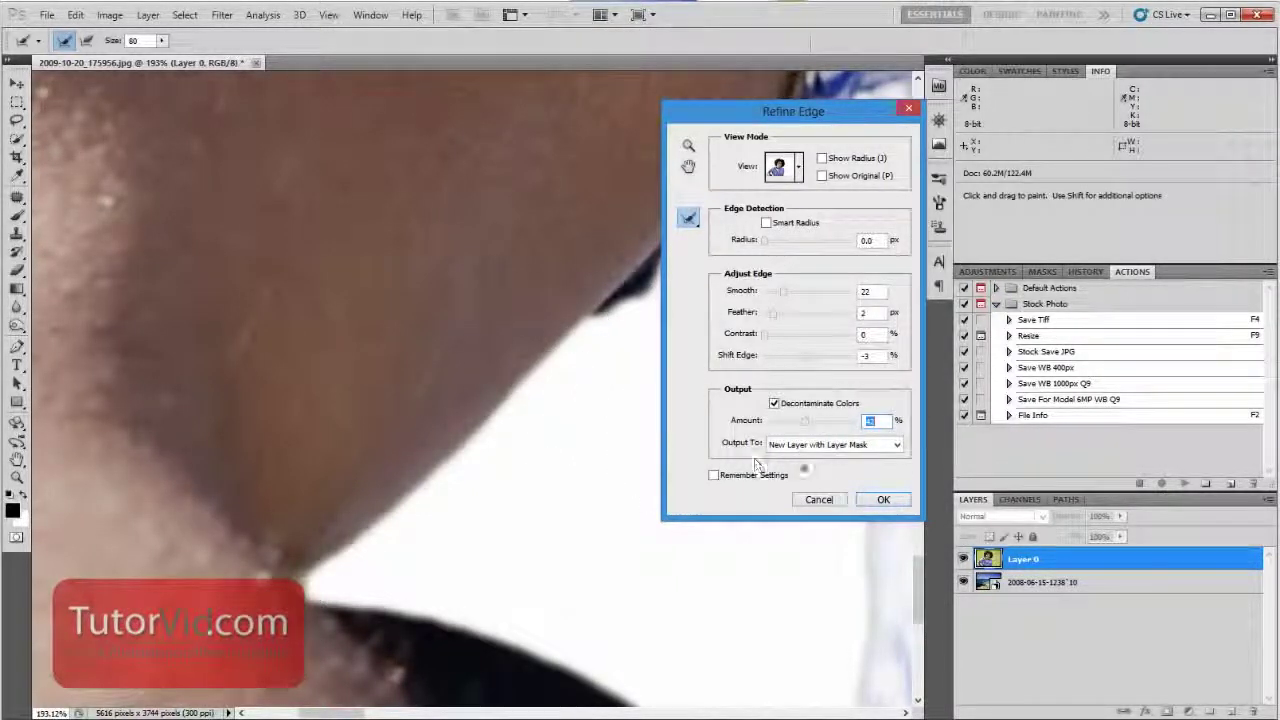
Step: Paint the Refine Radius brush along the outer edge of the man's pale skin where green grass remains
left_click_drag(434, 263, 368, 386)
left_click_drag(575, 183, 346, 374)
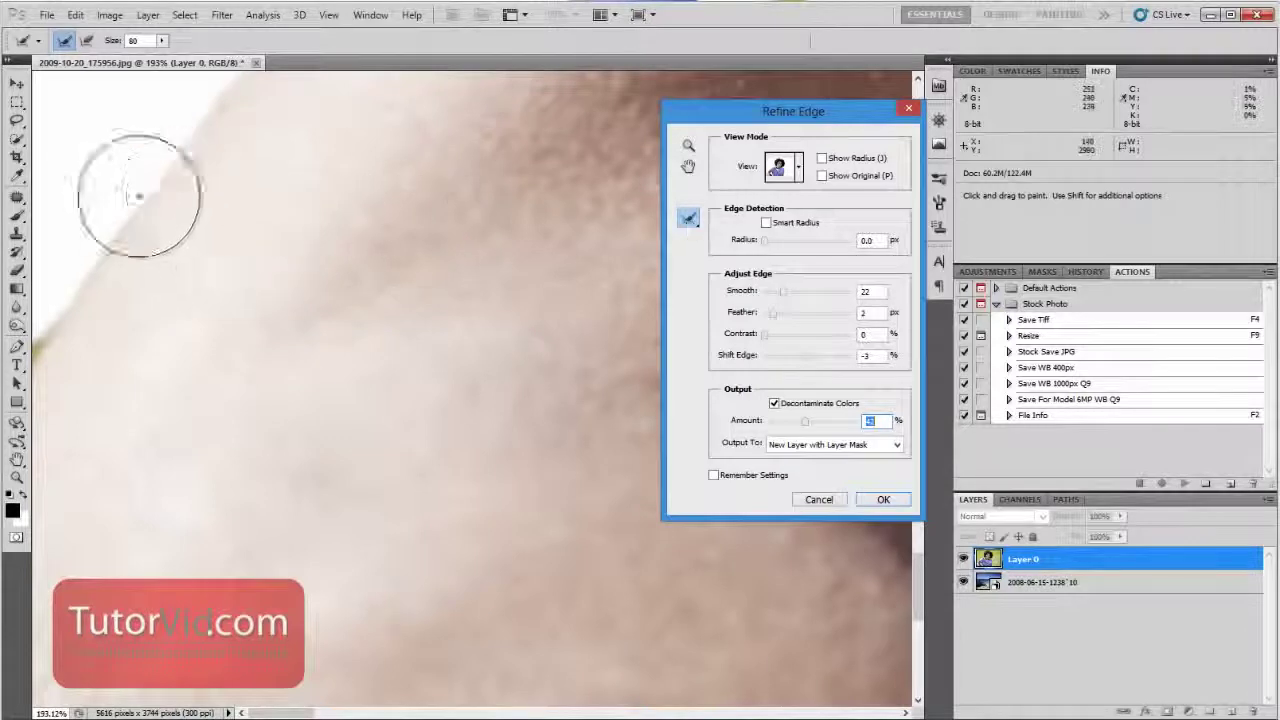
left_click_drag(122, 213, 40, 335)
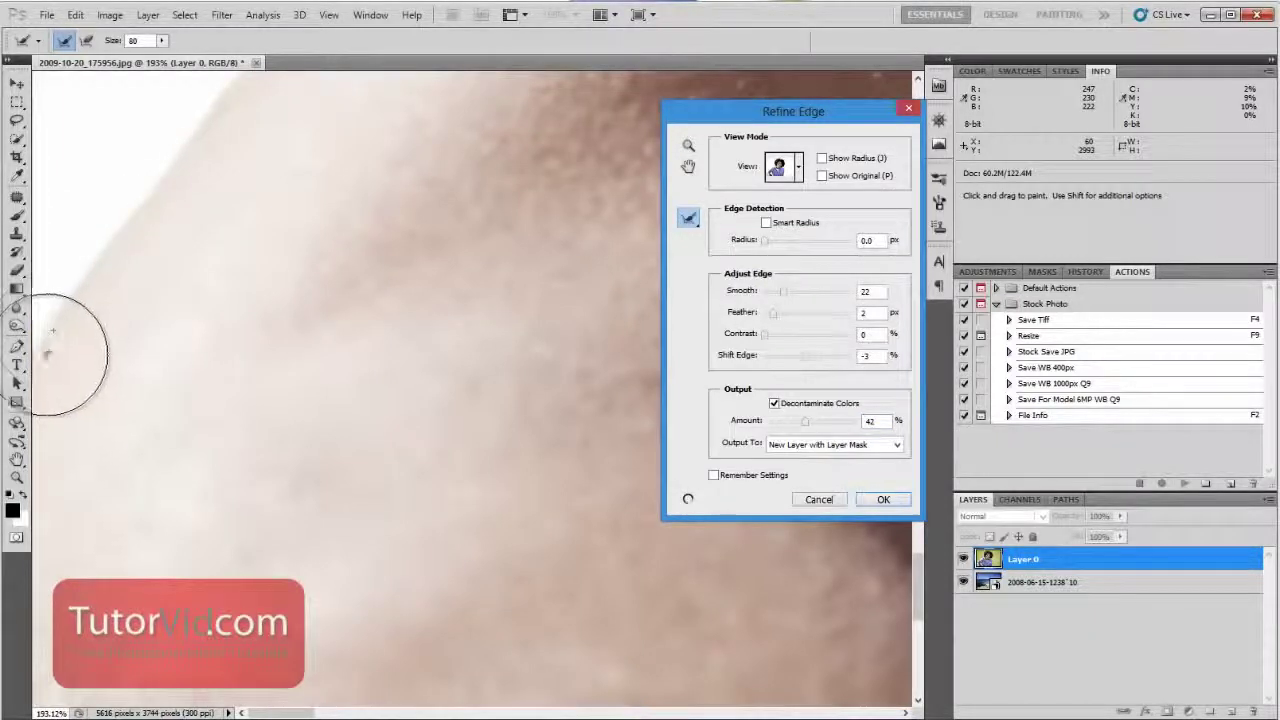
mouse_move(257, 206)
left_mouse_down()
mouse_move(265, 401)
mouse_move(208, 454)
left_mouse_up()
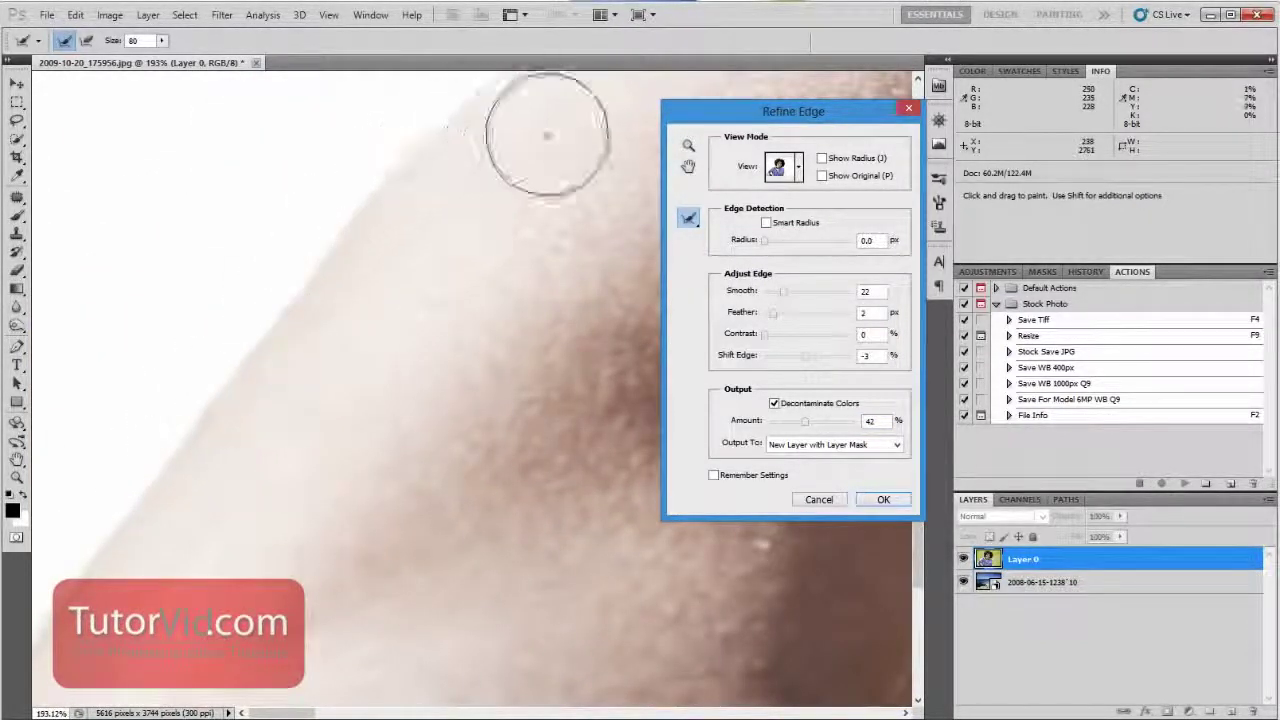
Step: Show the hair in Reveal Layer view and paint the refine radius over the loose curls on its left side
left_click_drag(543, 129, 200, 500)
mouse_move(420, 357)
left_mouse_down()
mouse_move(440, 388)
mouse_move(306, 491)
mouse_move(306, 457)
mouse_move(357, 383)
left_mouse_up()
left_click_drag(403, 343, 497, 680)
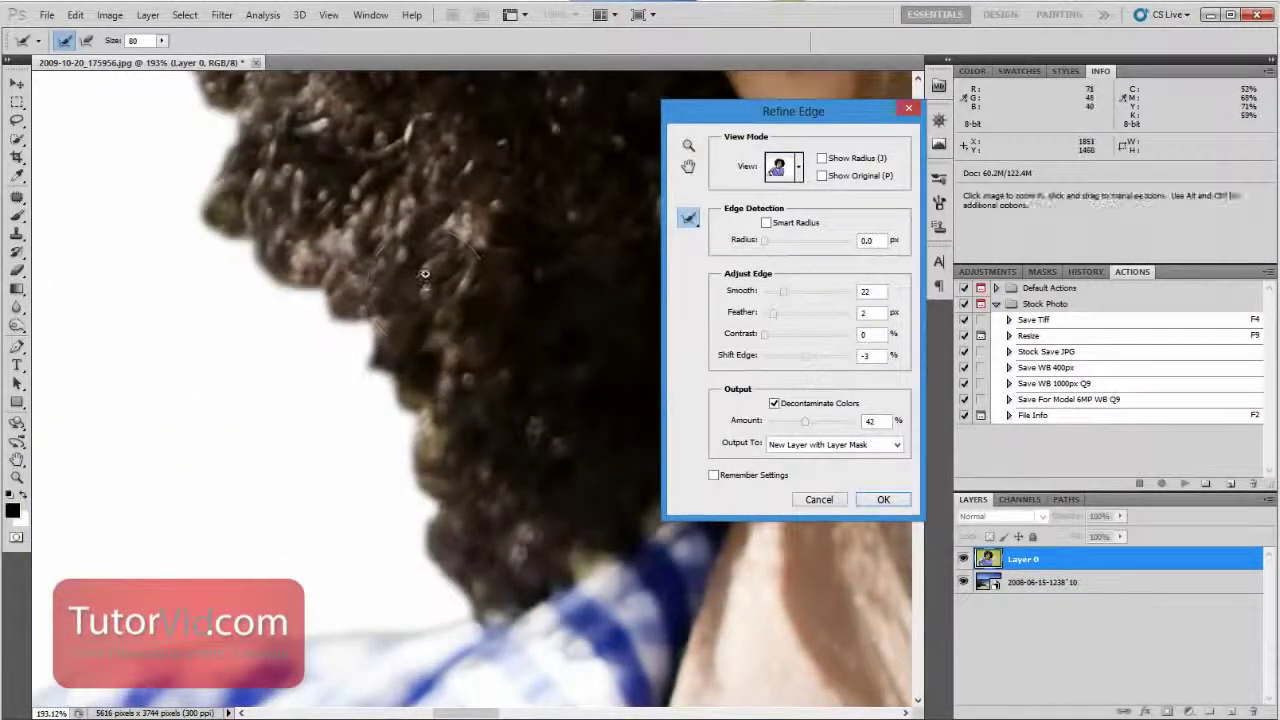
left_click_drag(425, 280, 515, 549)
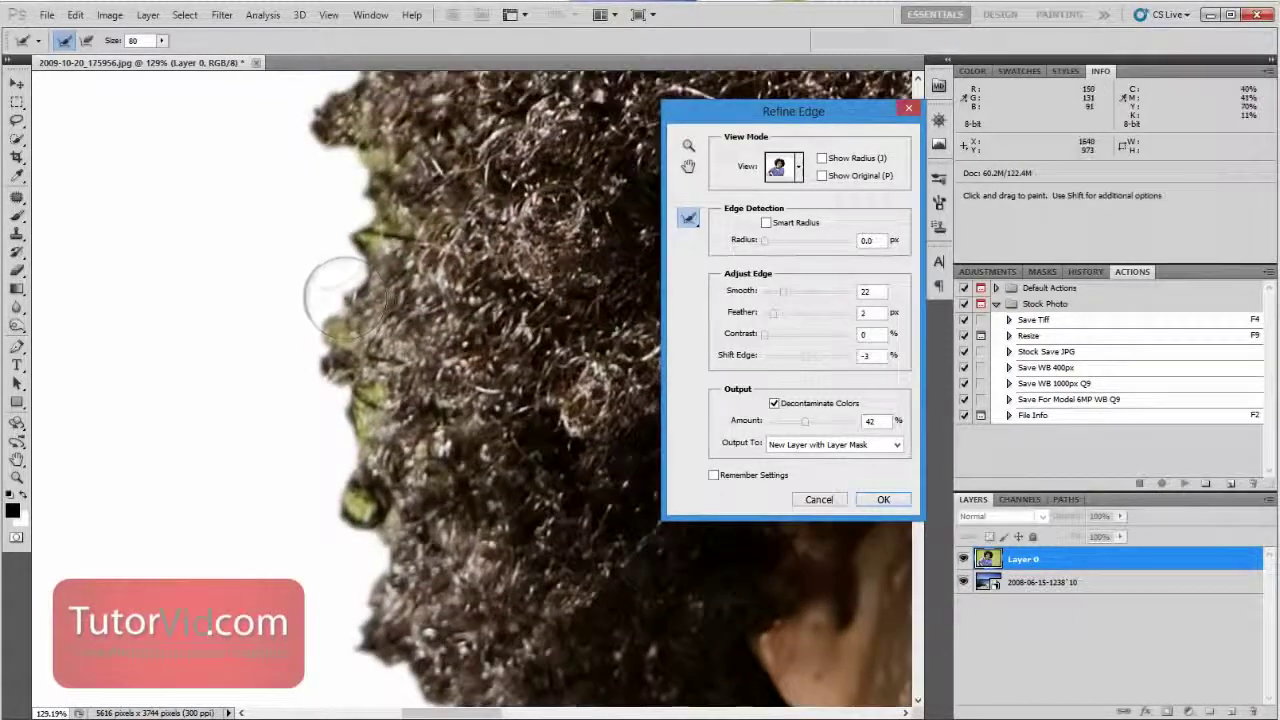
left_click(798, 170)
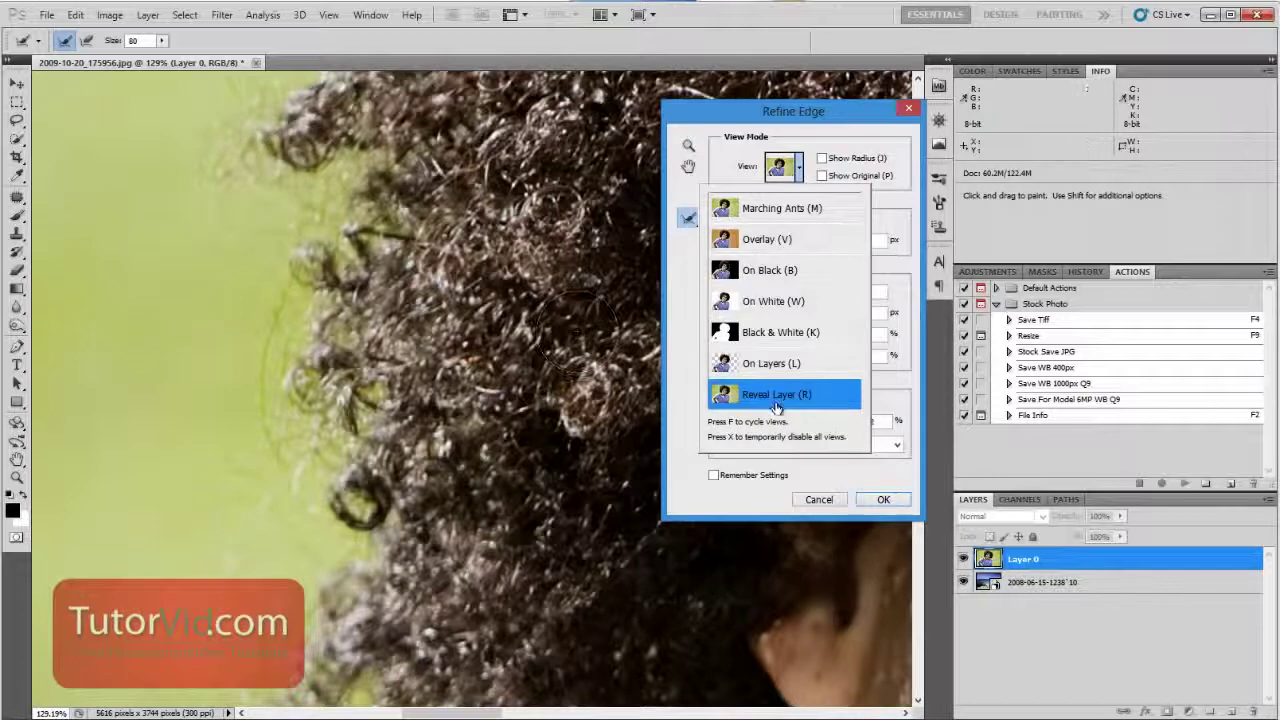
left_click(903, 379)
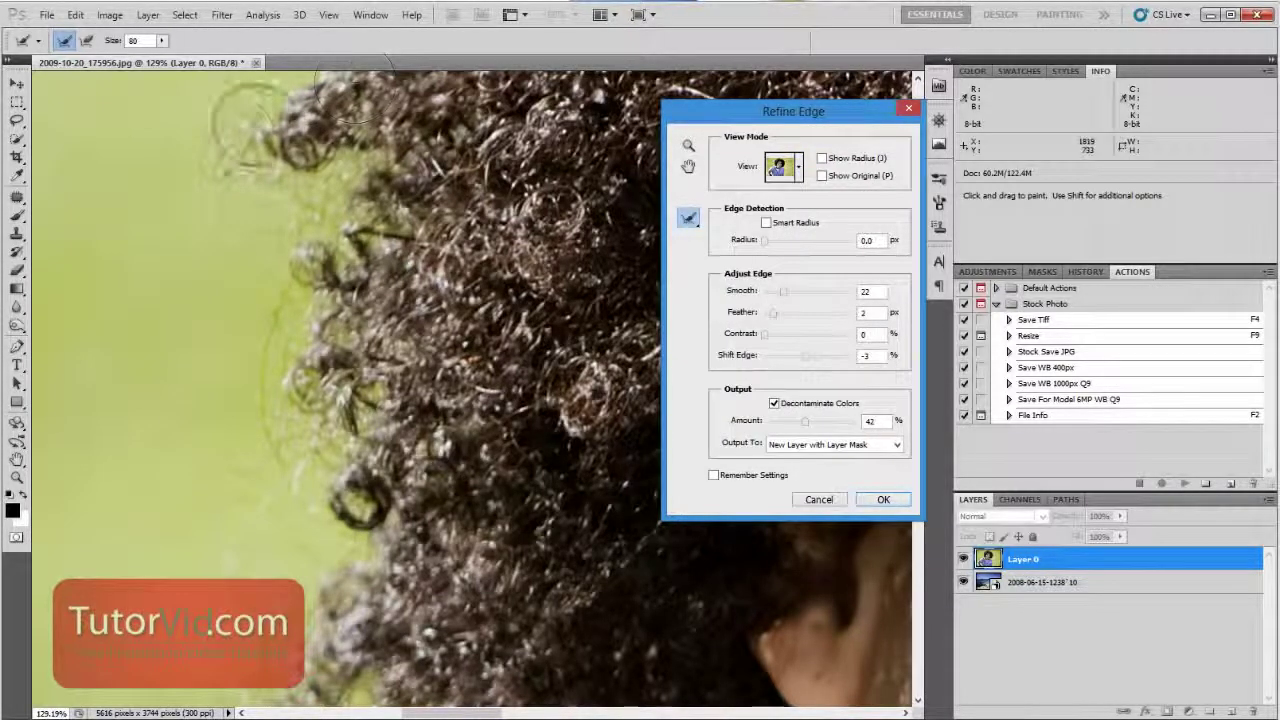
mouse_move(223, 149)
left_mouse_down()
mouse_move(271, 129)
mouse_move(335, 145)
mouse_move(310, 335)
mouse_move(368, 550)
mouse_move(360, 625)
mouse_move(410, 478)
left_mouse_up()
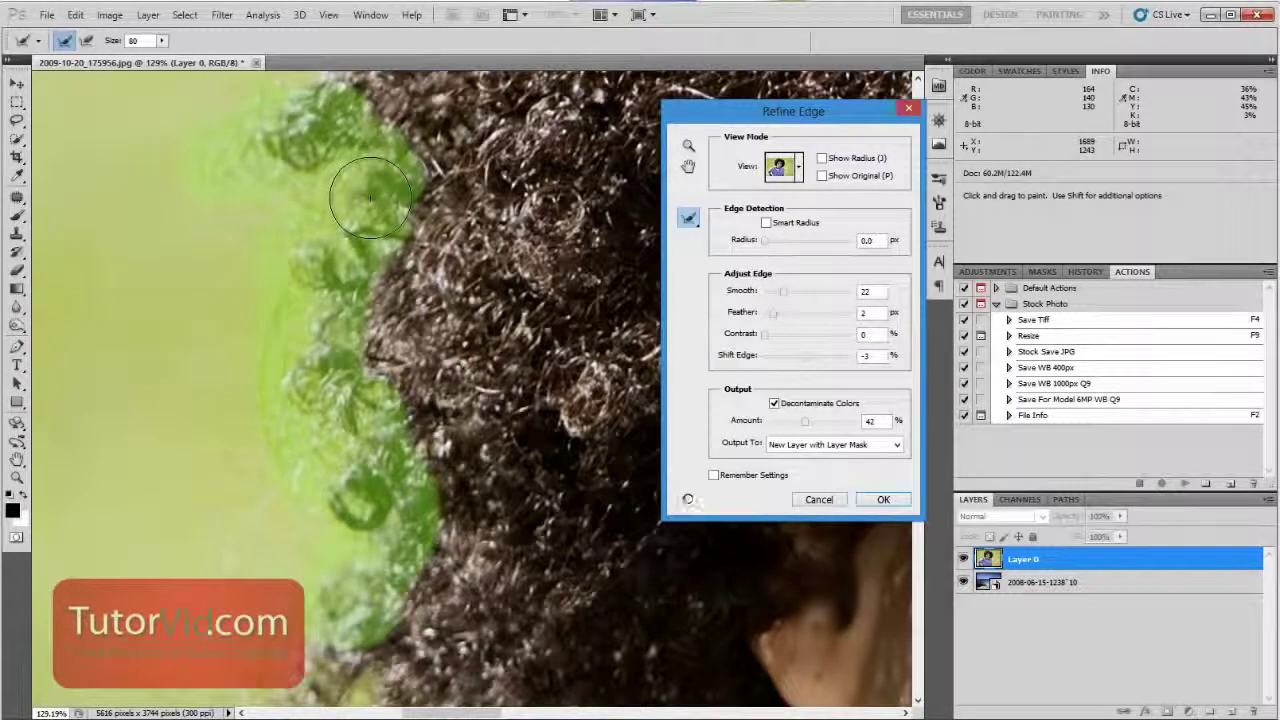
left_click_drag(358, 461, 390, 291)
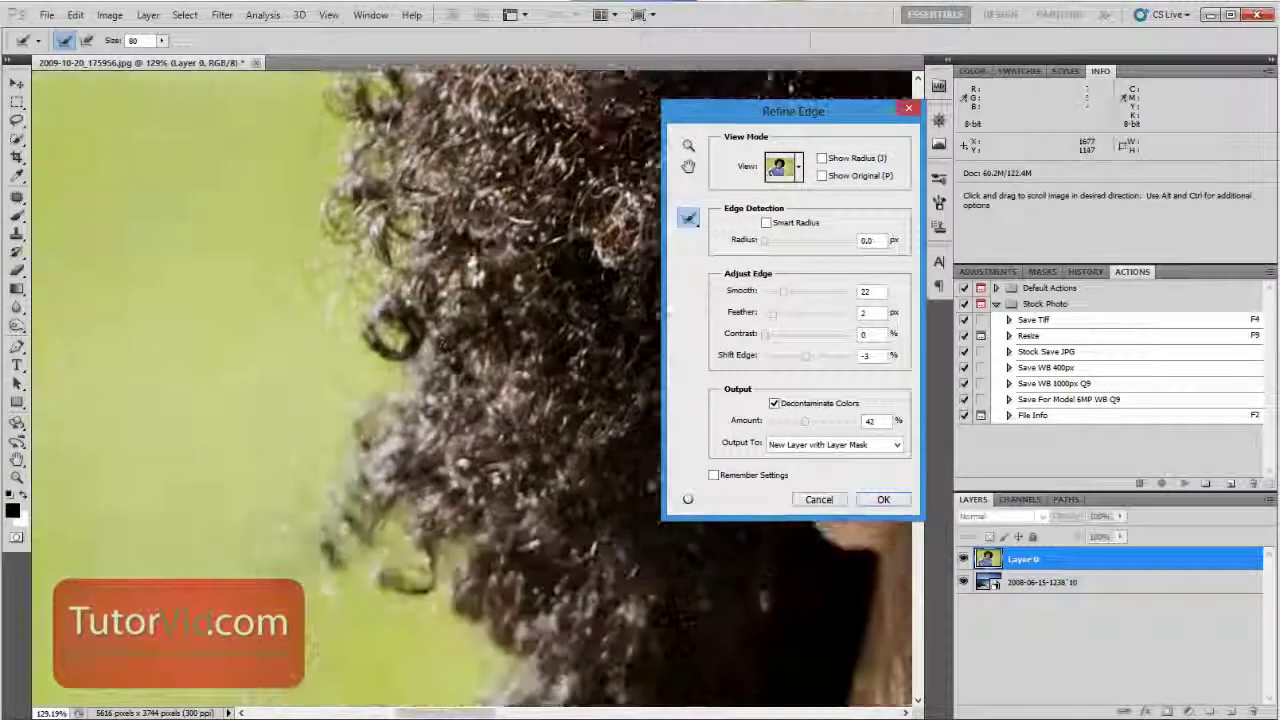
mouse_move(440, 215)
left_mouse_down()
mouse_move(440, 265)
mouse_move(400, 372)
mouse_move(480, 510)
mouse_move(560, 590)
mouse_move(560, 645)
left_mouse_up()
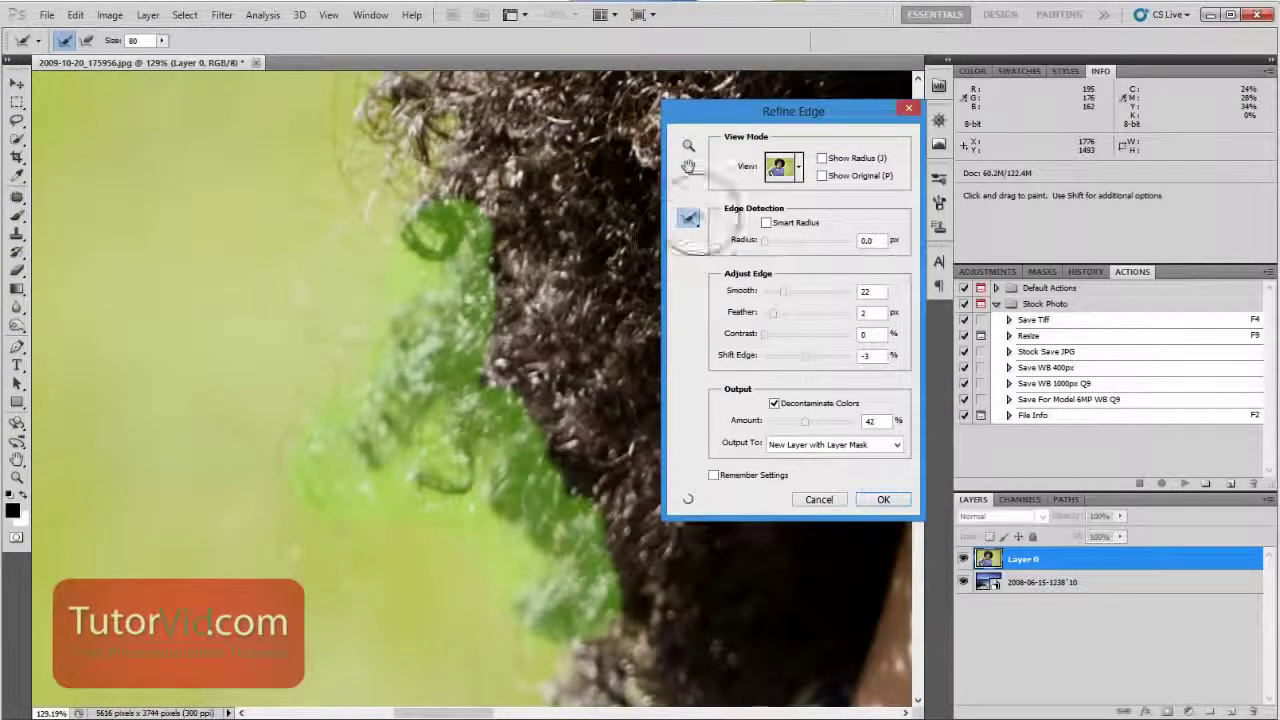
Step: Switch to the Marching Ants view and continue refining the lower left curls down to the shirt collar
left_click(800, 170)
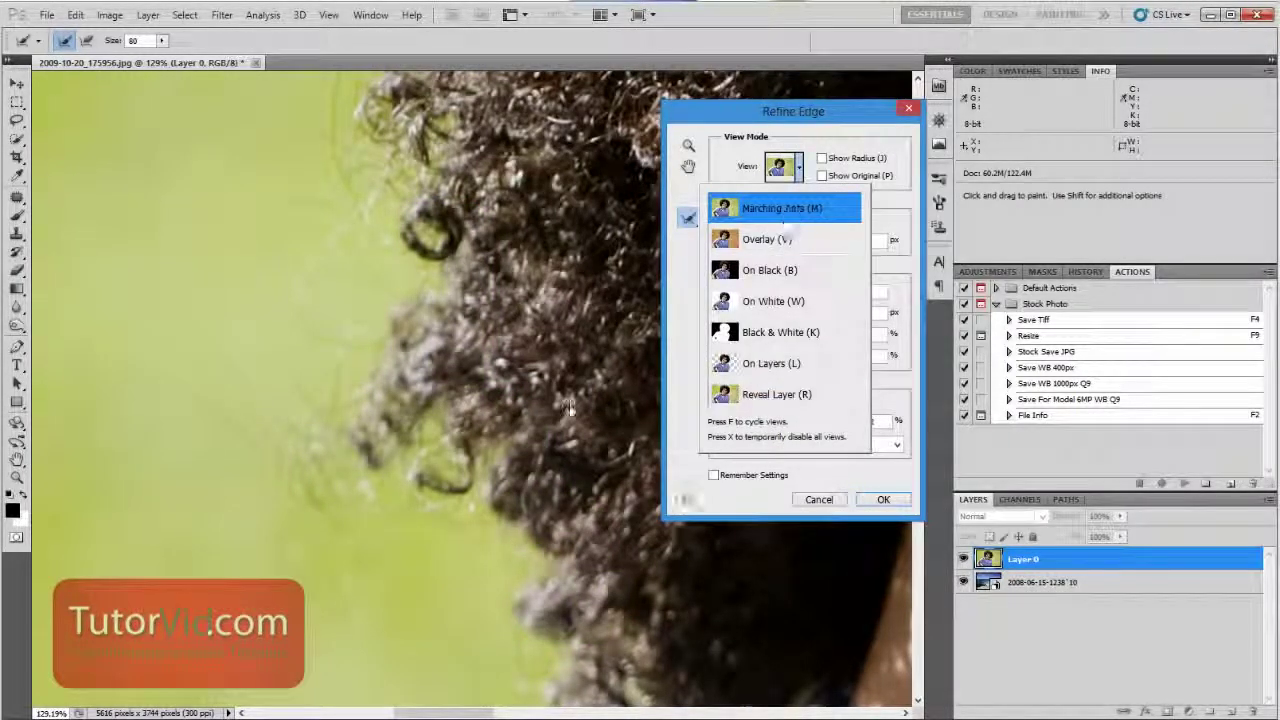
key("space")
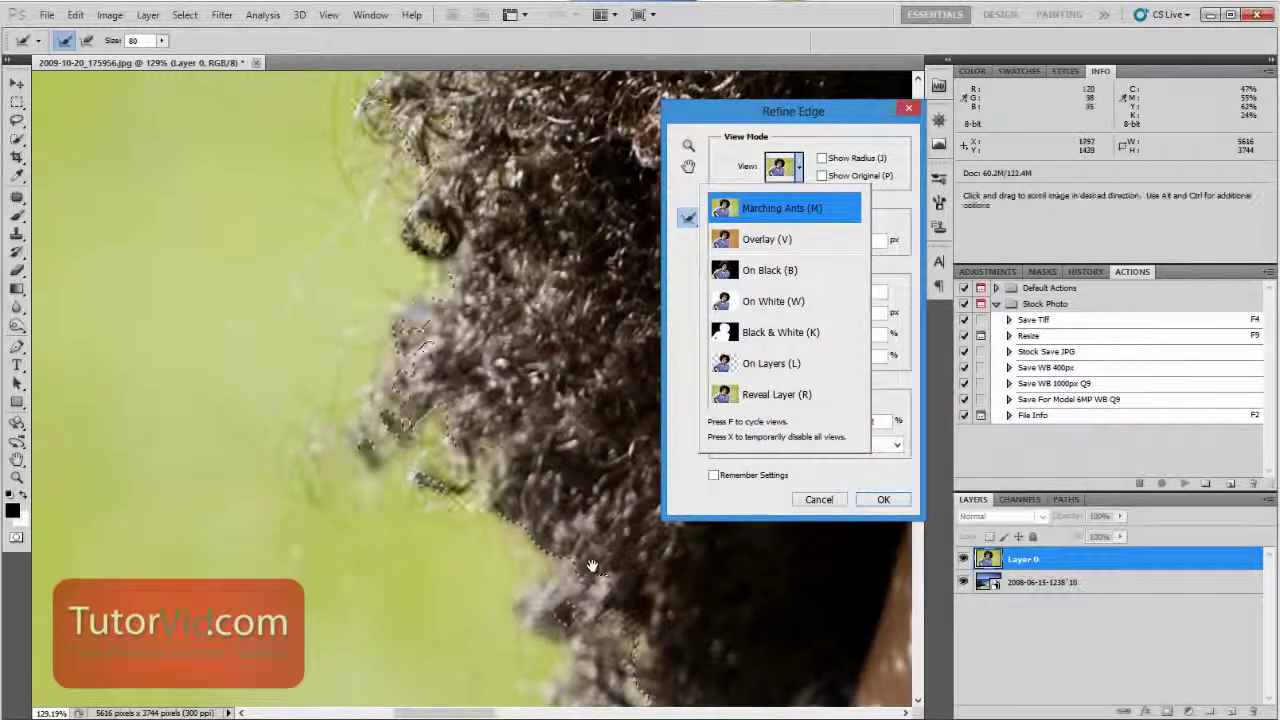
mouse_move(592, 567)
left_mouse_down()
mouse_move(400, 174)
mouse_move(340, 130)
mouse_move(400, 165)
mouse_move(320, 200)
mouse_move(370, 295)
mouse_move(340, 245)
mouse_move(299, 281)
mouse_move(310, 284)
left_mouse_up()
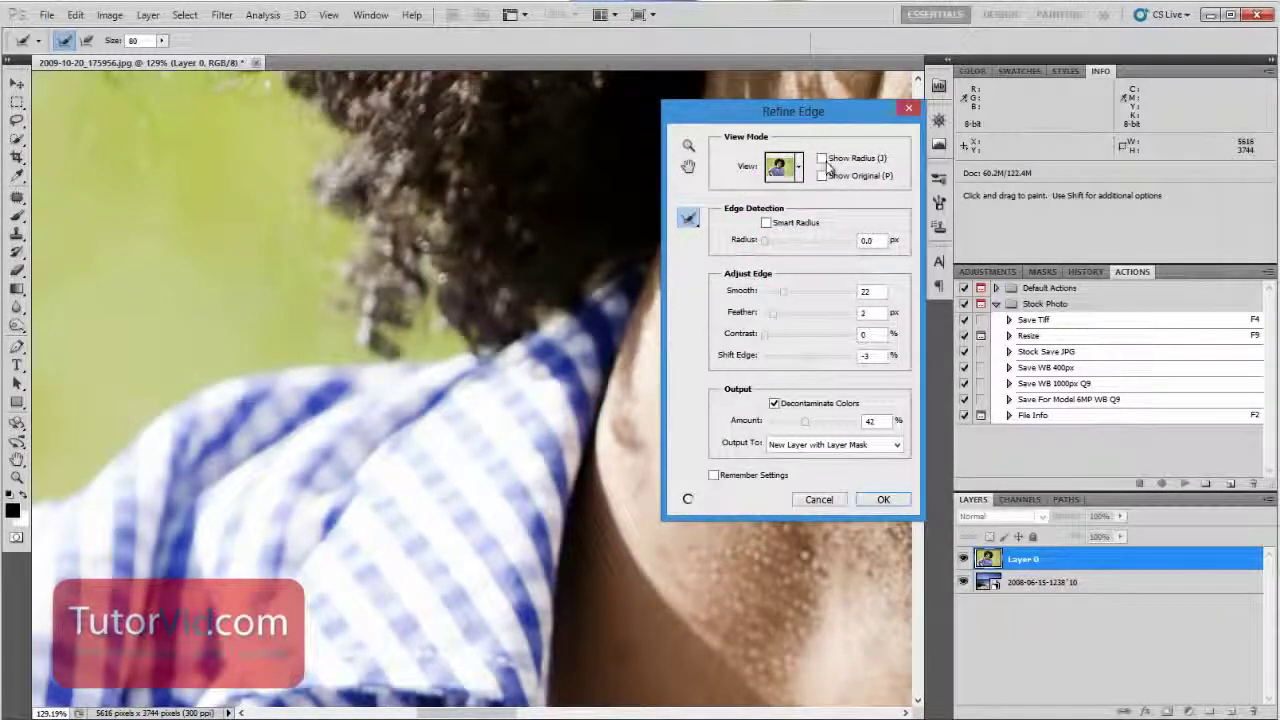
Step: Inspect the painted refinement area along the left side of the hair with Show Radius, and turn it off again
left_click(822, 159)
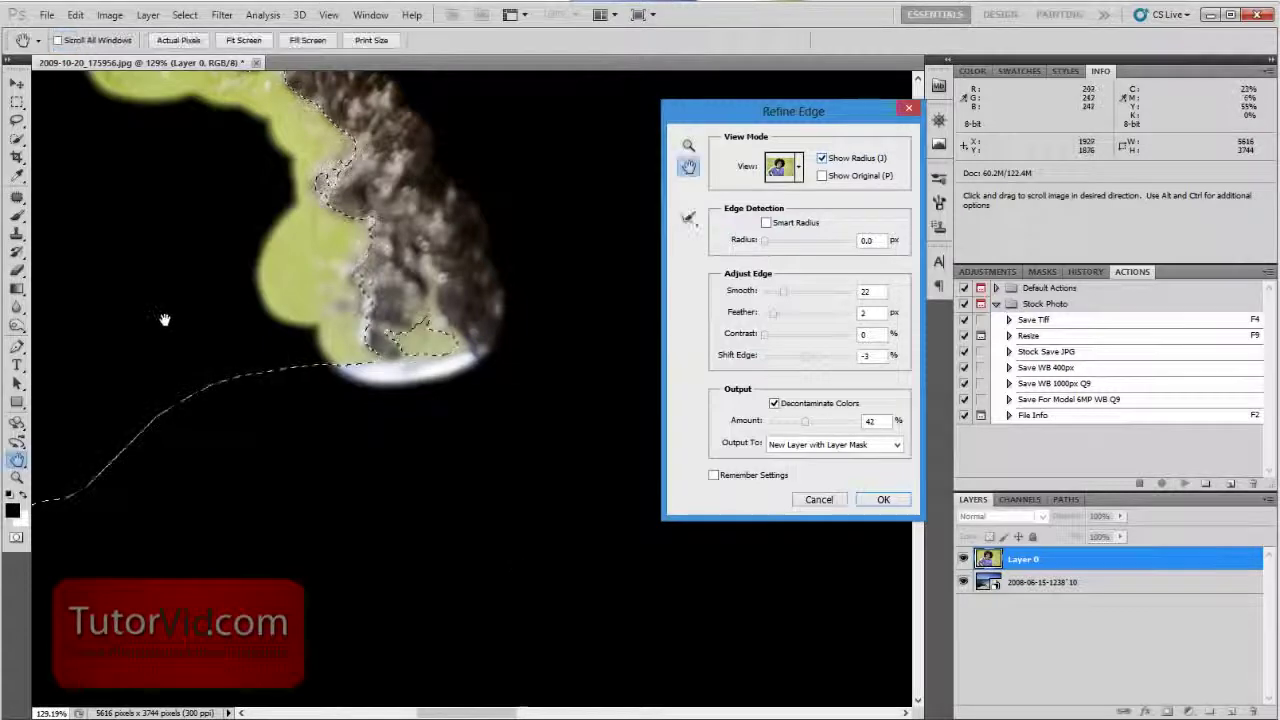
left_click_drag(163, 317, 690, 238)
left_click_drag(174, 519, 466, 232)
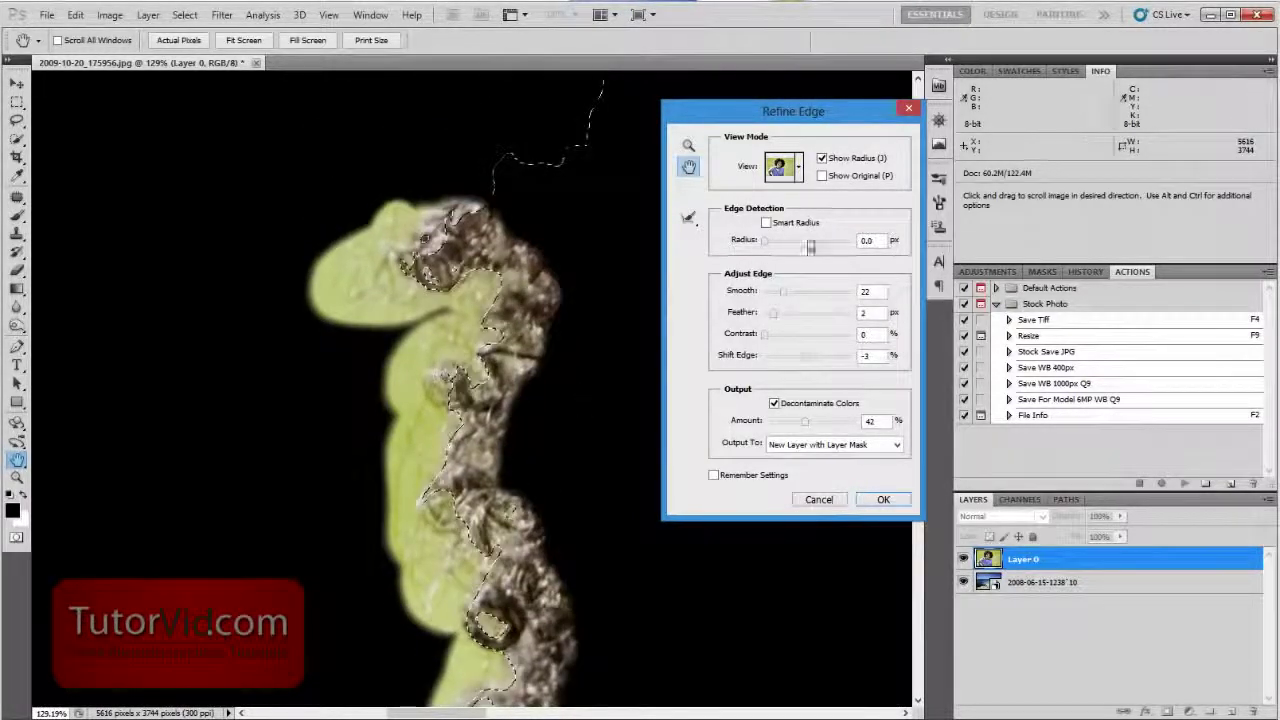
left_click(822, 160)
Step: Enlarge the Refine Radius brush to 175 and paint over the curls on the upper left and top of the hair
left_click(688, 218)
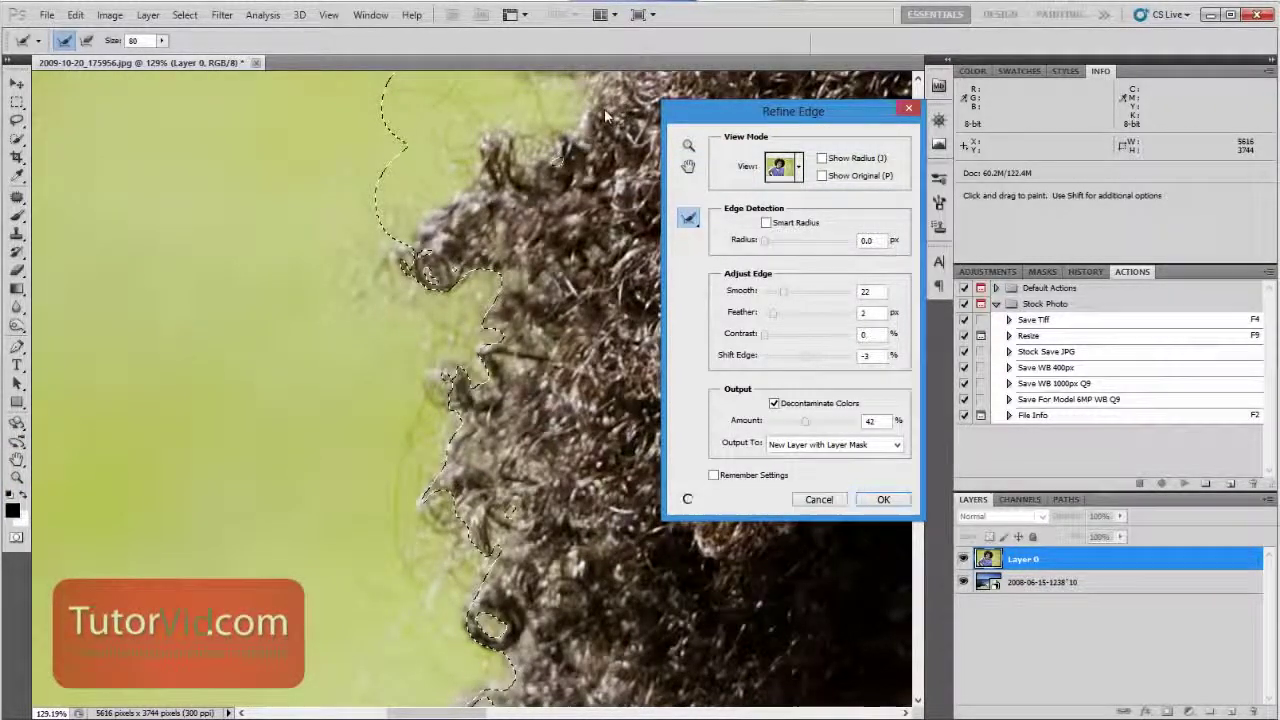
left_click_drag(622, 106, 420, 375)
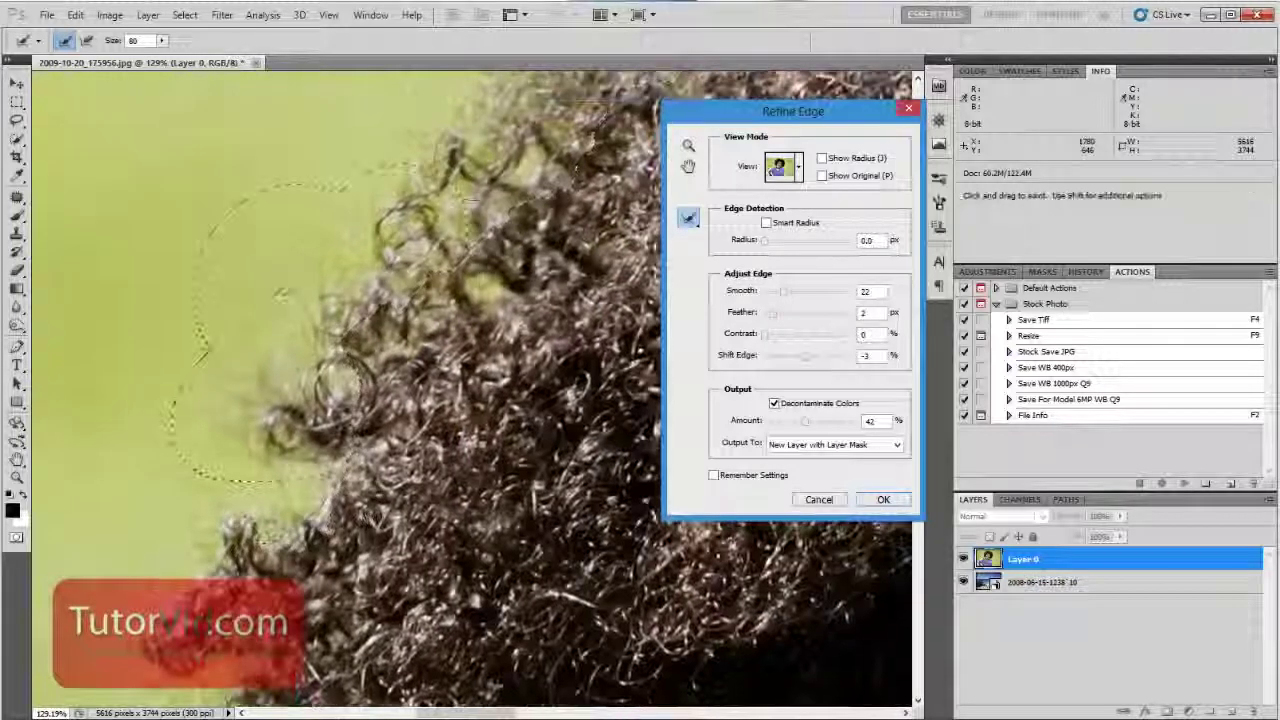
key("ctrl+minus")
key("bracketright")
key("bracketright")
key("bracketright")
key("bracketright")
key("bracketright")
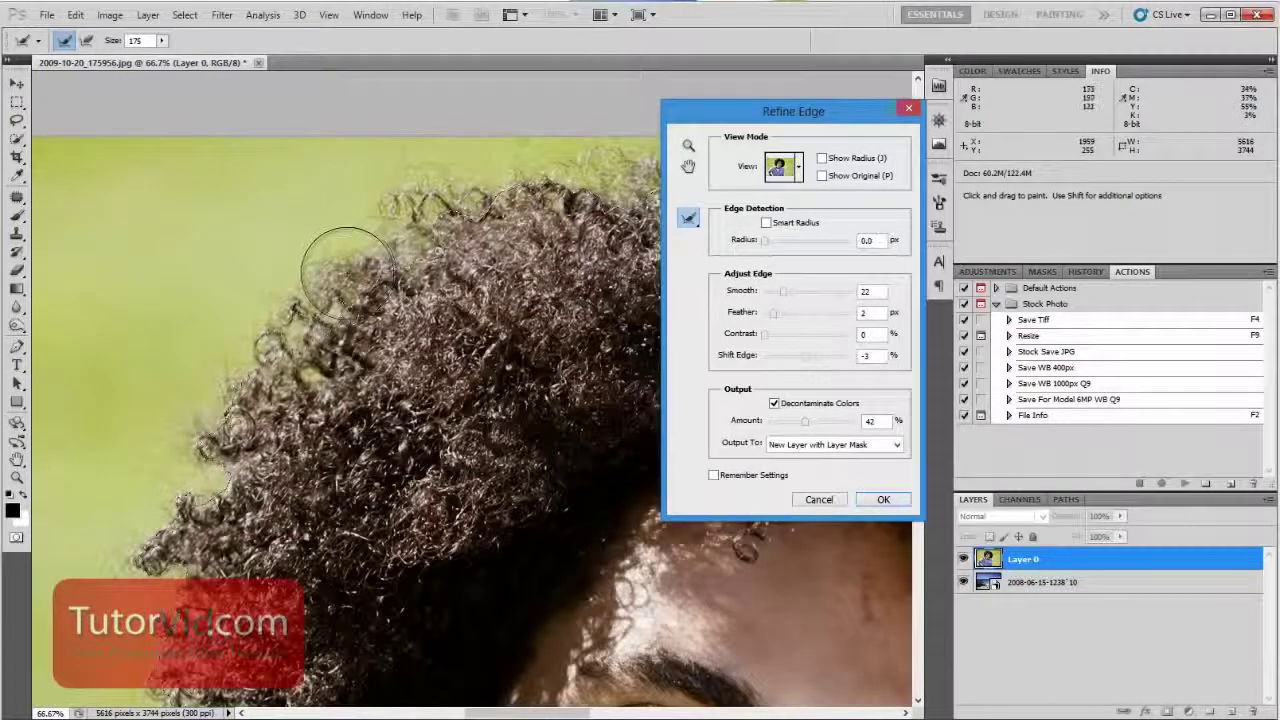
mouse_move(345, 268)
left_mouse_down()
mouse_move(285, 330)
mouse_move(252, 402)
left_mouse_up()
mouse_move(409, 172)
left_mouse_down()
mouse_move(429, 208)
mouse_move(470, 165)
mouse_move(600, 140)
mouse_move(600, 165)
left_mouse_up()
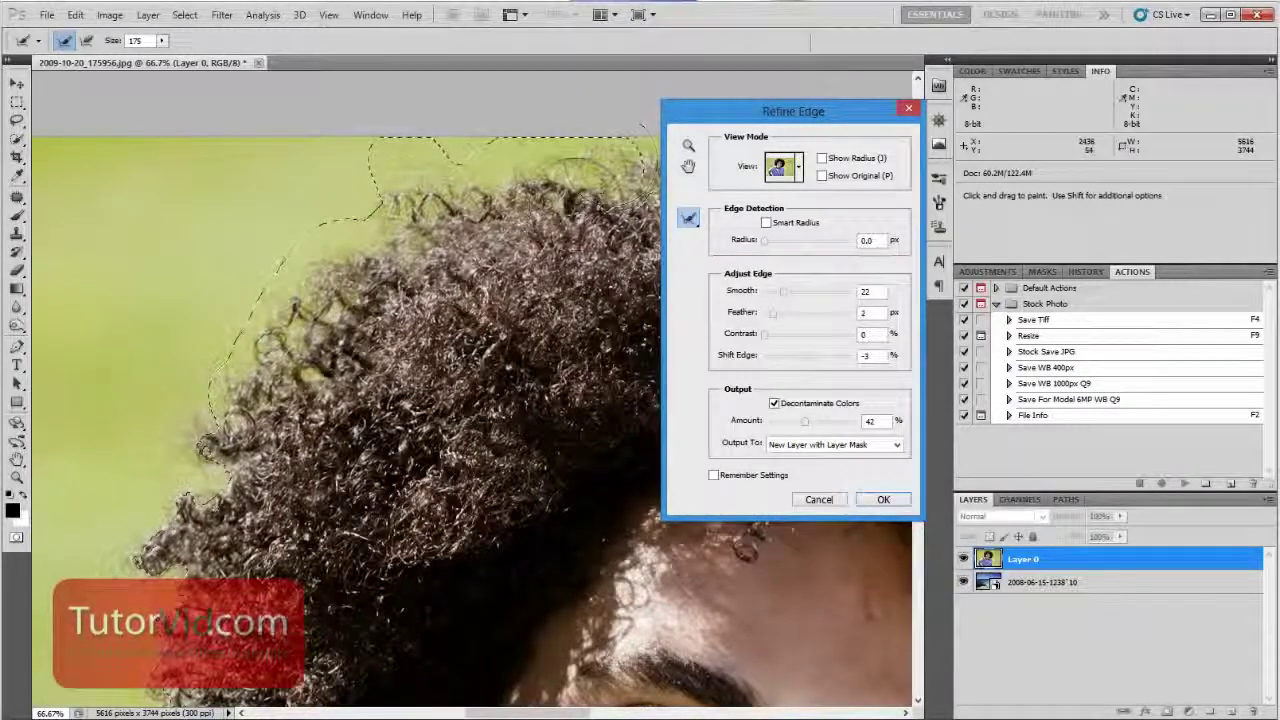
Step: Paint the refine radius over the stray curls across the top of the hair and onto its upper right side
key("space")
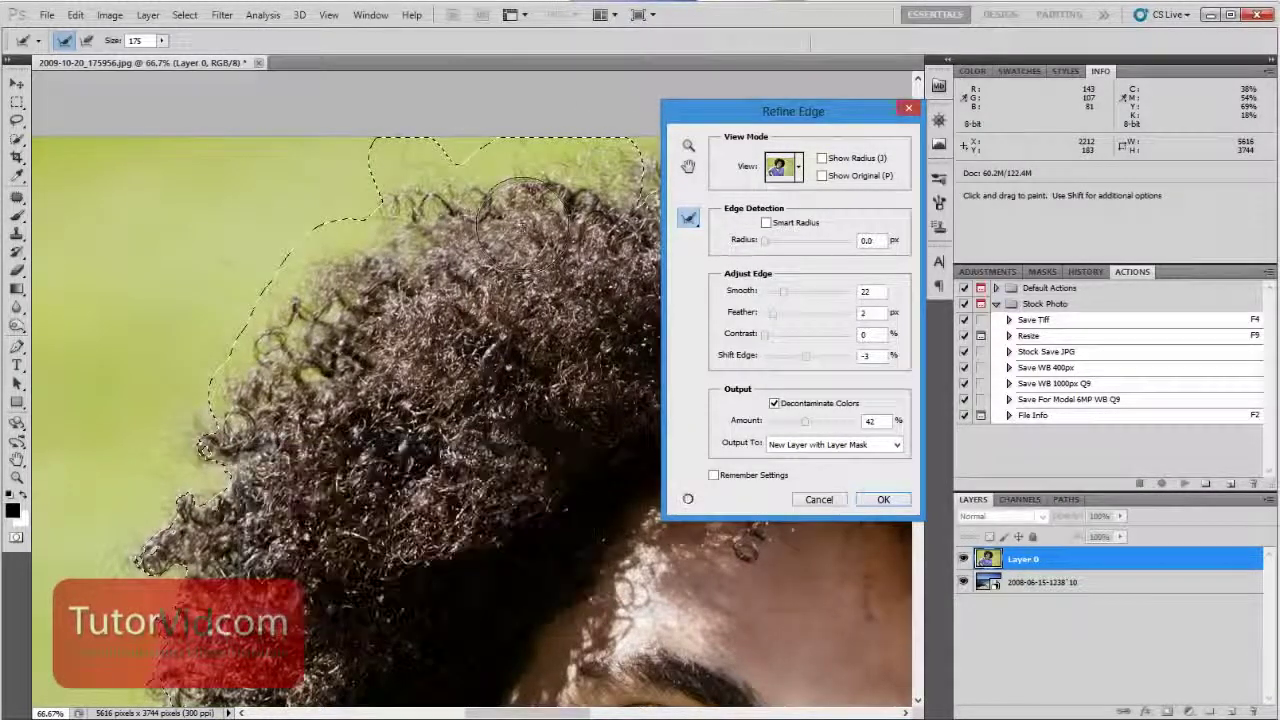
left_click_drag(525, 218, 235, 220)
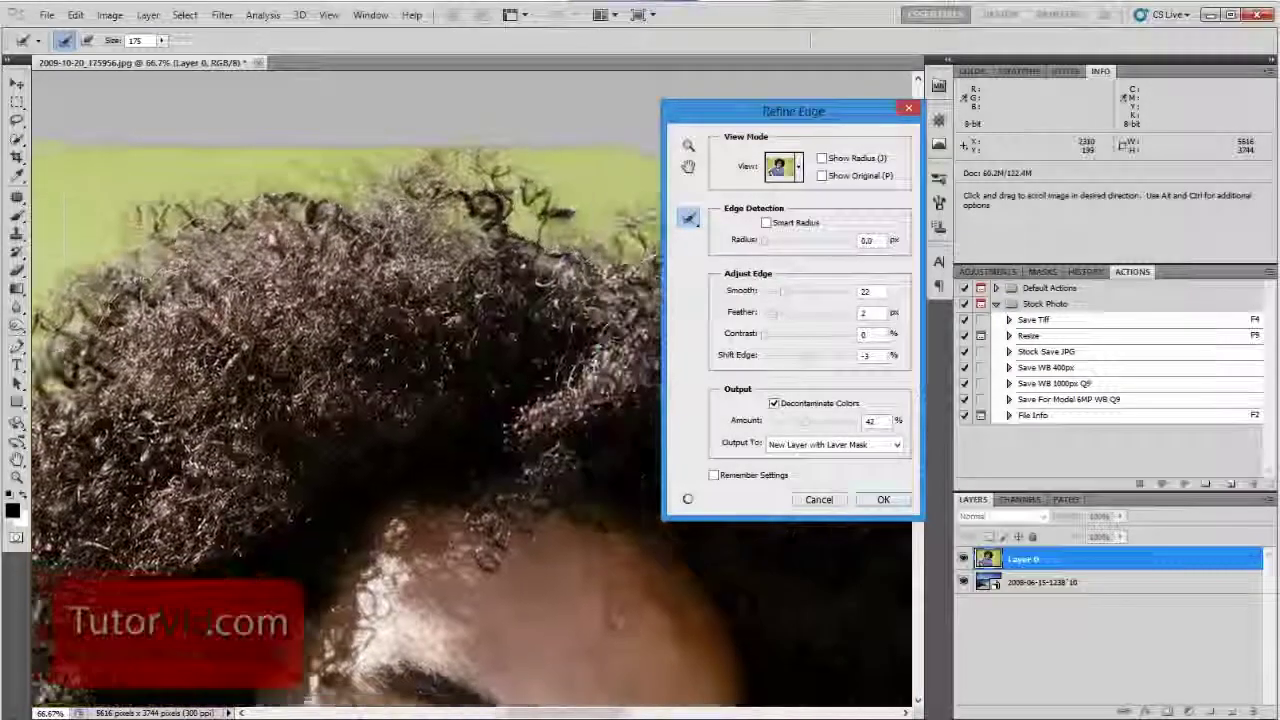
key("ctrl+plus")
key("ctrl+minus")
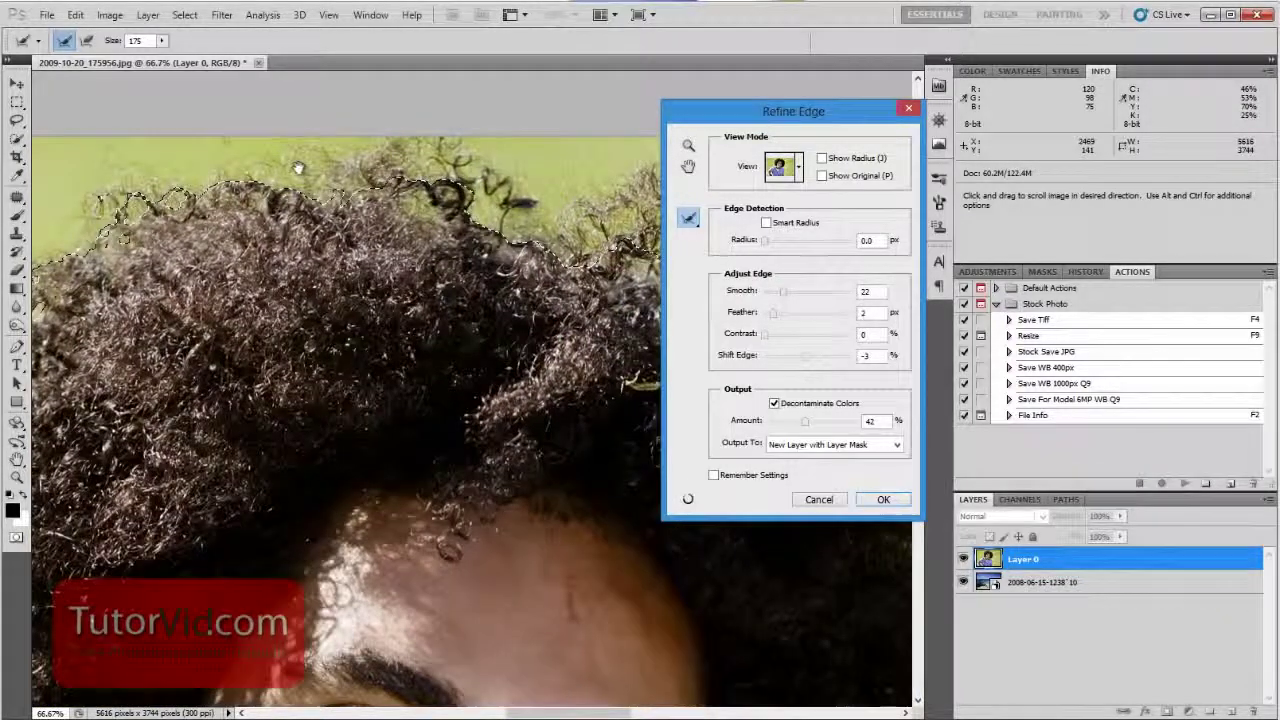
left_click_drag(632, 228, 375, 183)
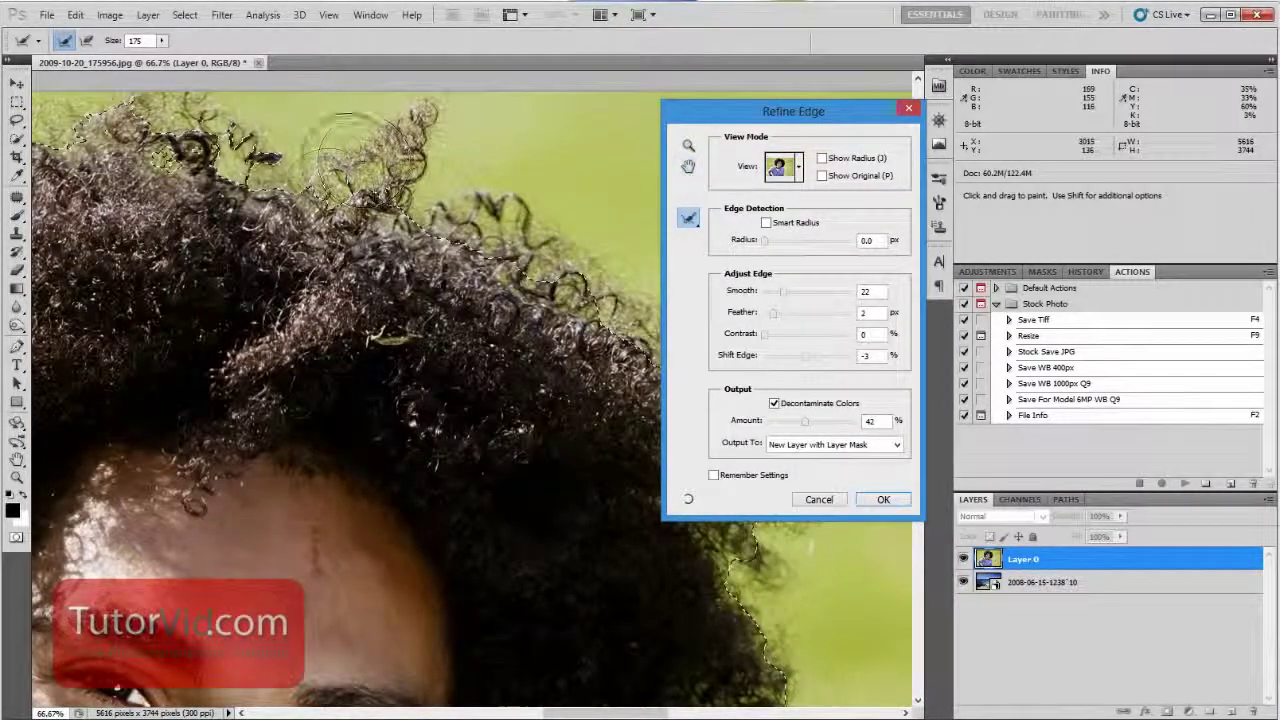
mouse_move(340, 170)
left_mouse_down()
mouse_move(438, 58)
mouse_move(443, 205)
mouse_move(468, 195)
mouse_move(543, 245)
mouse_move(558, 228)
mouse_move(571, 289)
left_mouse_up()
Step: Paint the refine radius down the right side of the hair and under the lower curls to the shirt
key("space")
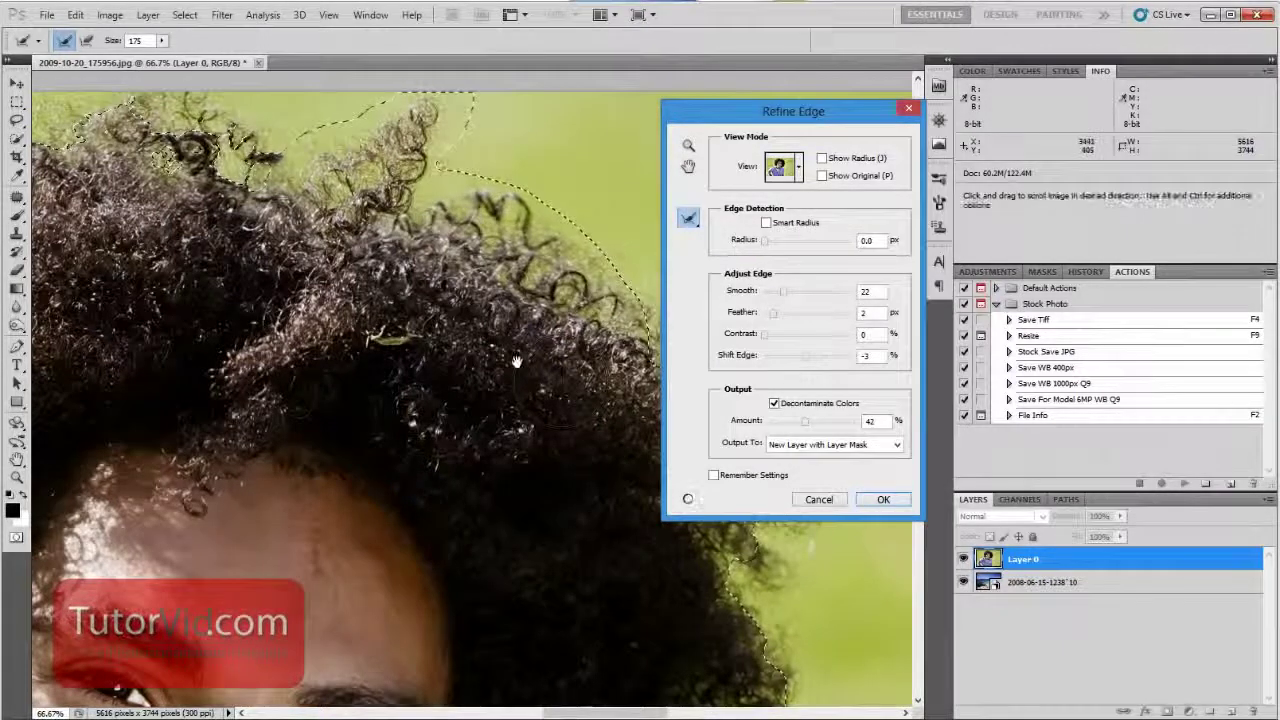
left_click_drag(627, 360, 360, 152)
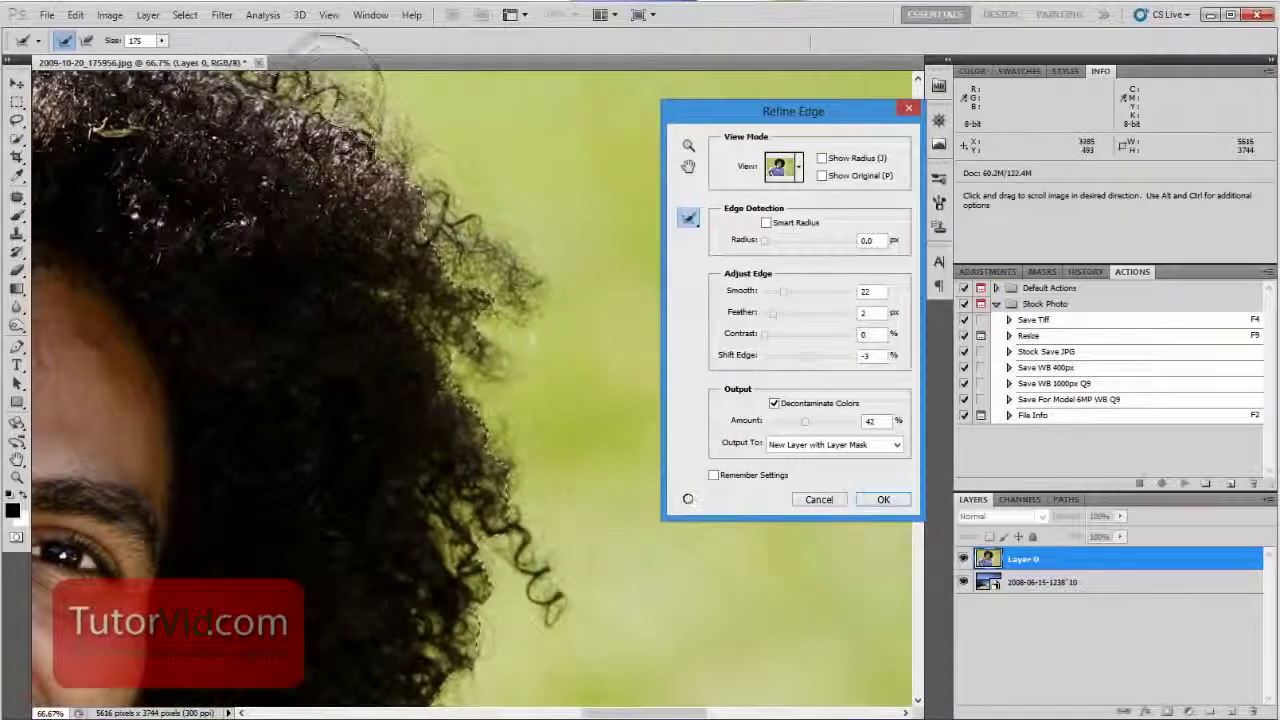
mouse_move(330, 45)
left_mouse_down()
mouse_move(370, 80)
mouse_move(425, 140)
mouse_move(500, 262)
mouse_move(488, 185)
mouse_move(525, 220)
mouse_move(550, 275)
mouse_move(468, 650)
left_mouse_up()
key("space")
left_click_drag(447, 481, 491, 177)
mouse_move(560, 300)
left_mouse_down()
mouse_move(543, 400)
mouse_move(471, 491)
mouse_move(300, 545)
left_mouse_up()
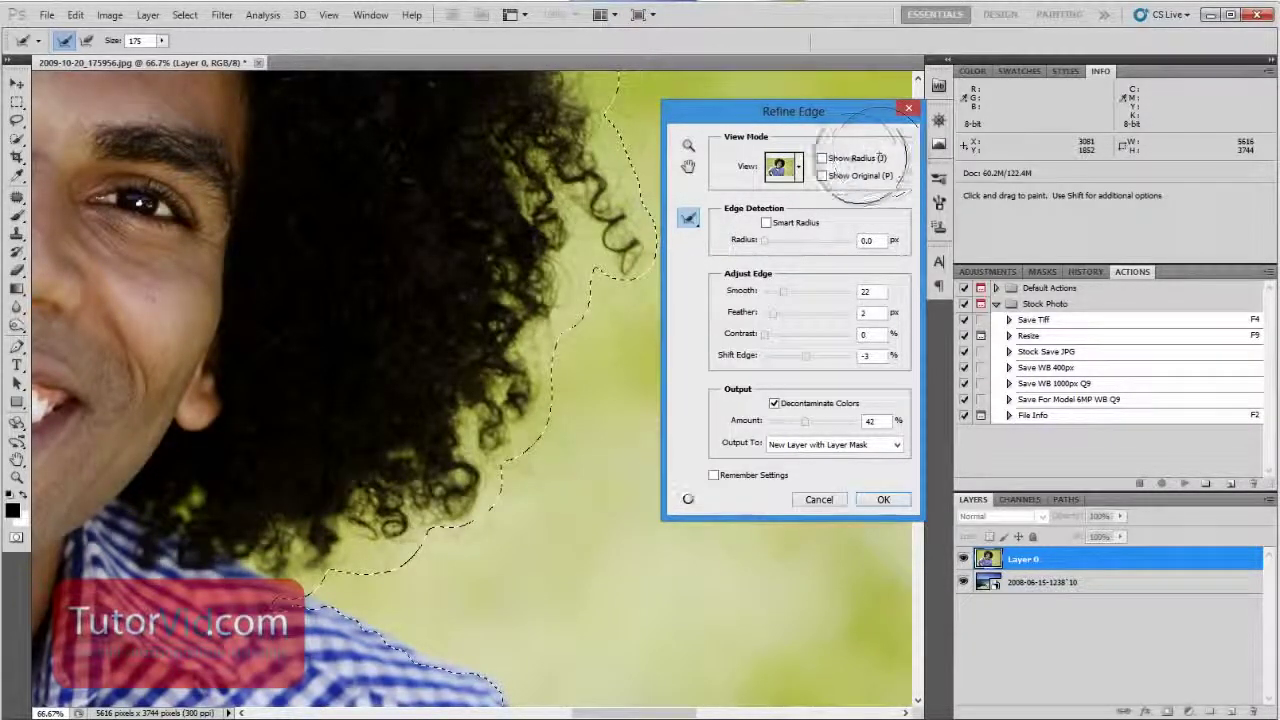
Step: Switch to the On White view and examine the refined right edge of the hair up close for leftover green
left_click(778, 170)
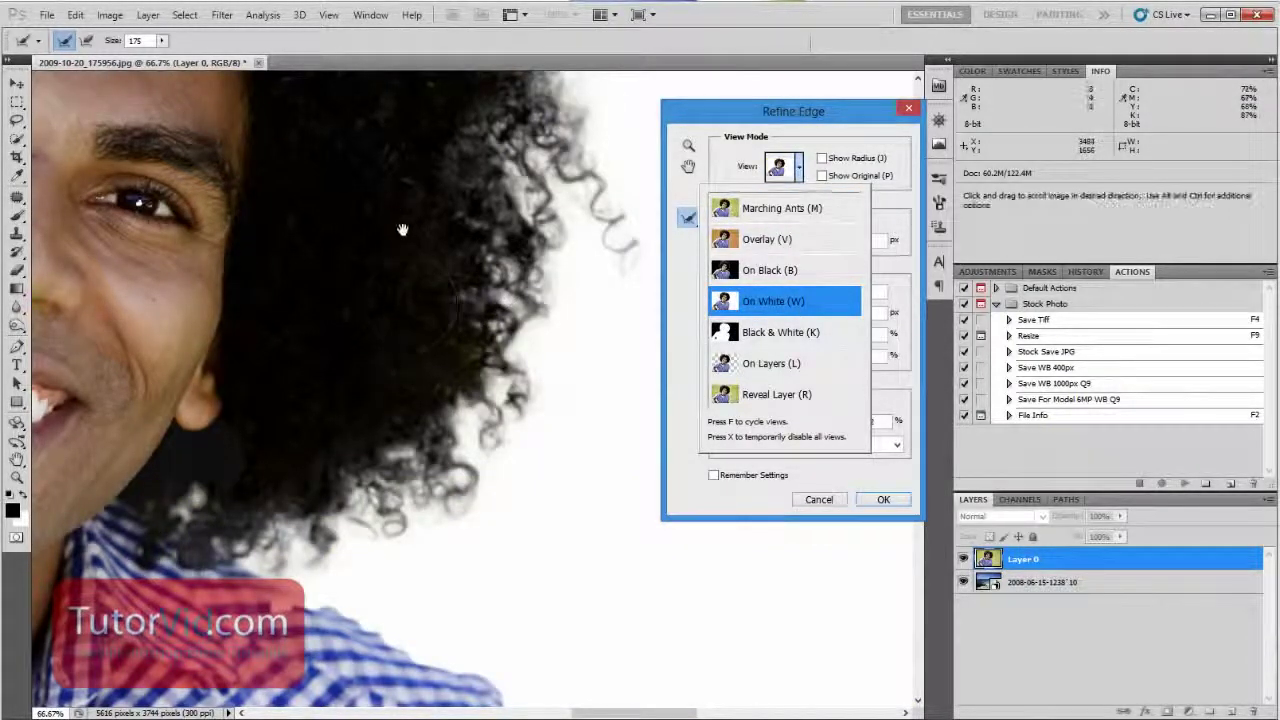
left_click_drag(402, 230, 351, 580)
left_click_drag(351, 315, 412, 474)
left_click_drag(458, 436, 470, 284)
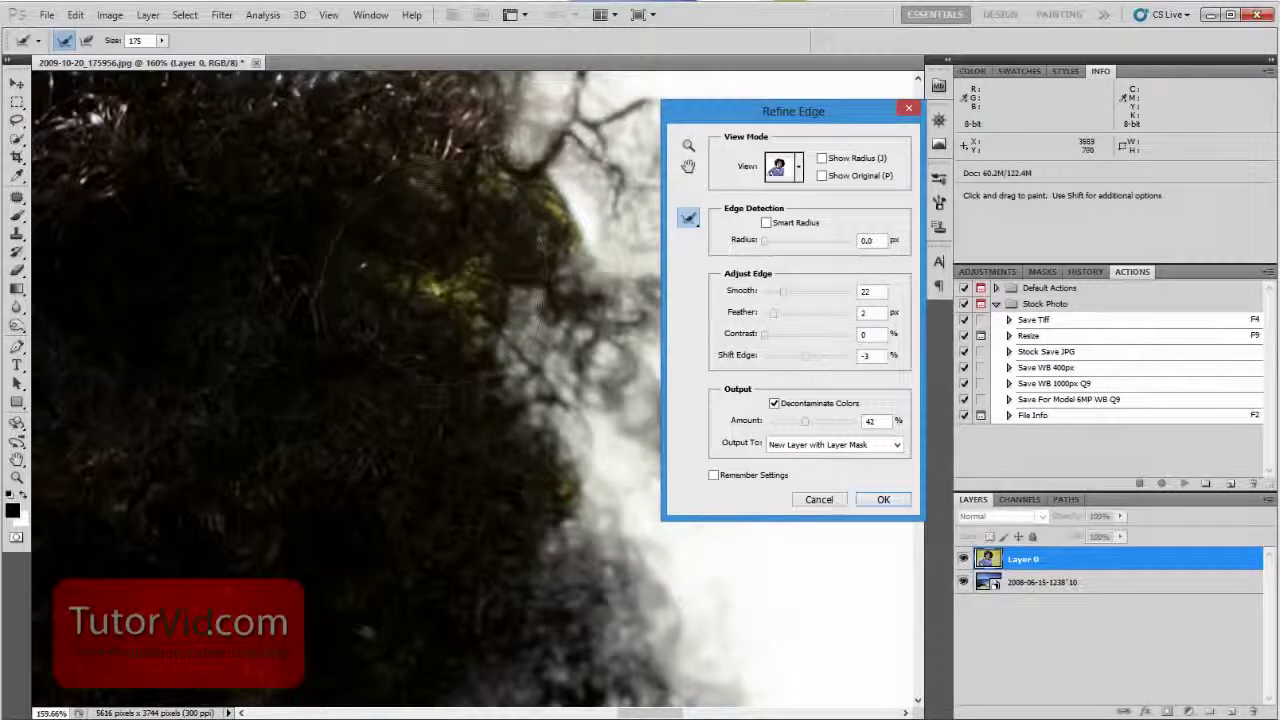
Step: Paint the refine radius over the remaining green patches just inside the hair's right edge and above its lower right curls
mouse_move(438, 265)
left_mouse_down()
mouse_move(510, 320)
mouse_move(560, 180)
left_mouse_up()
left_click_drag(415, 149, 405, 503)
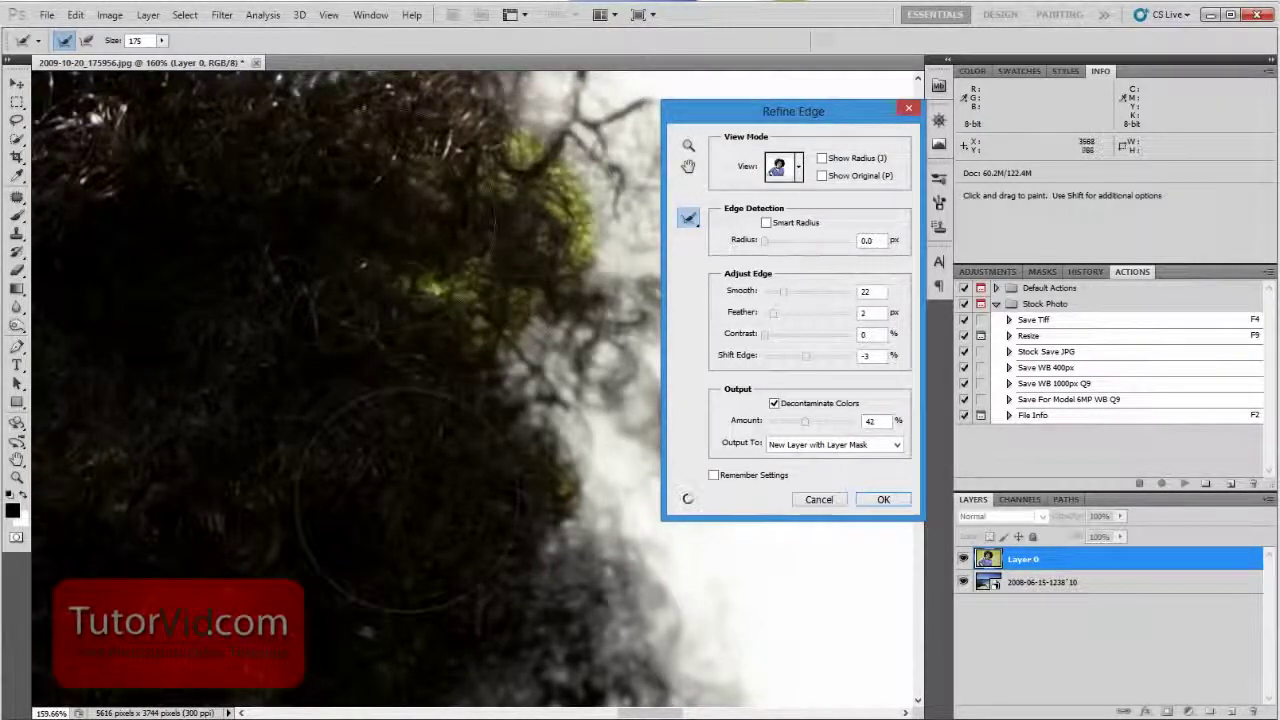
key("space")
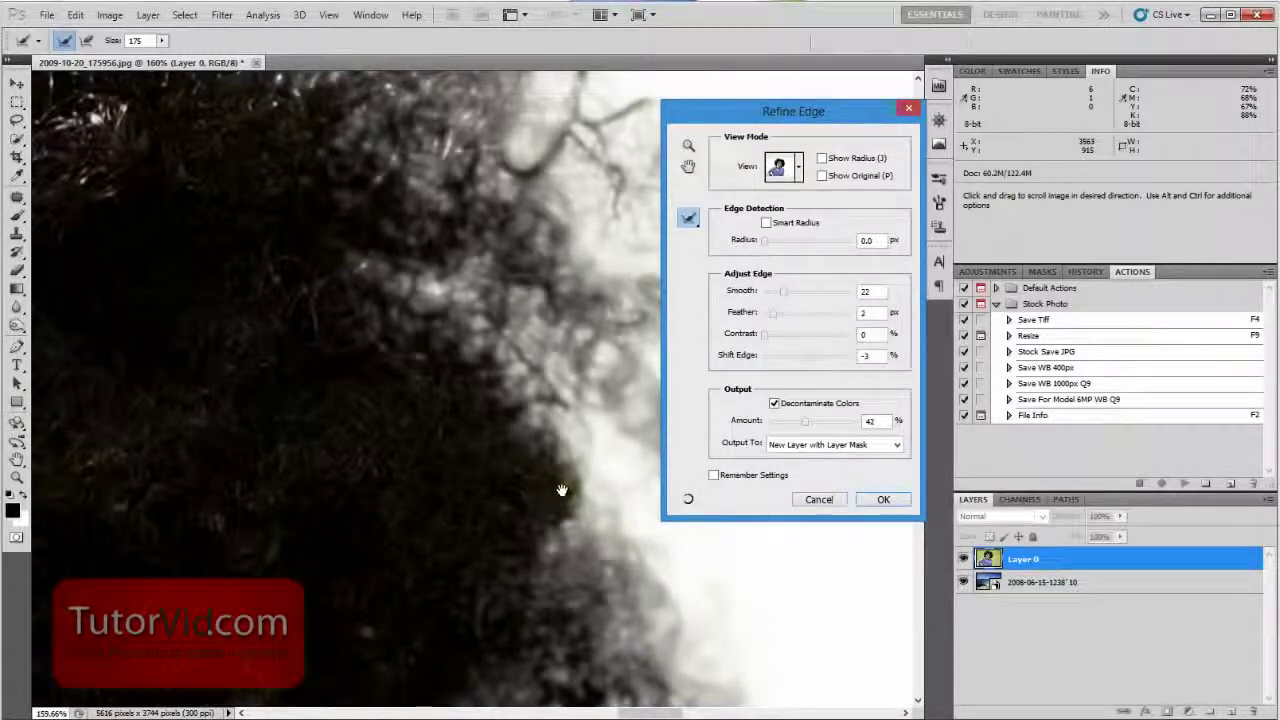
left_click_drag(560, 490, 560, 480)
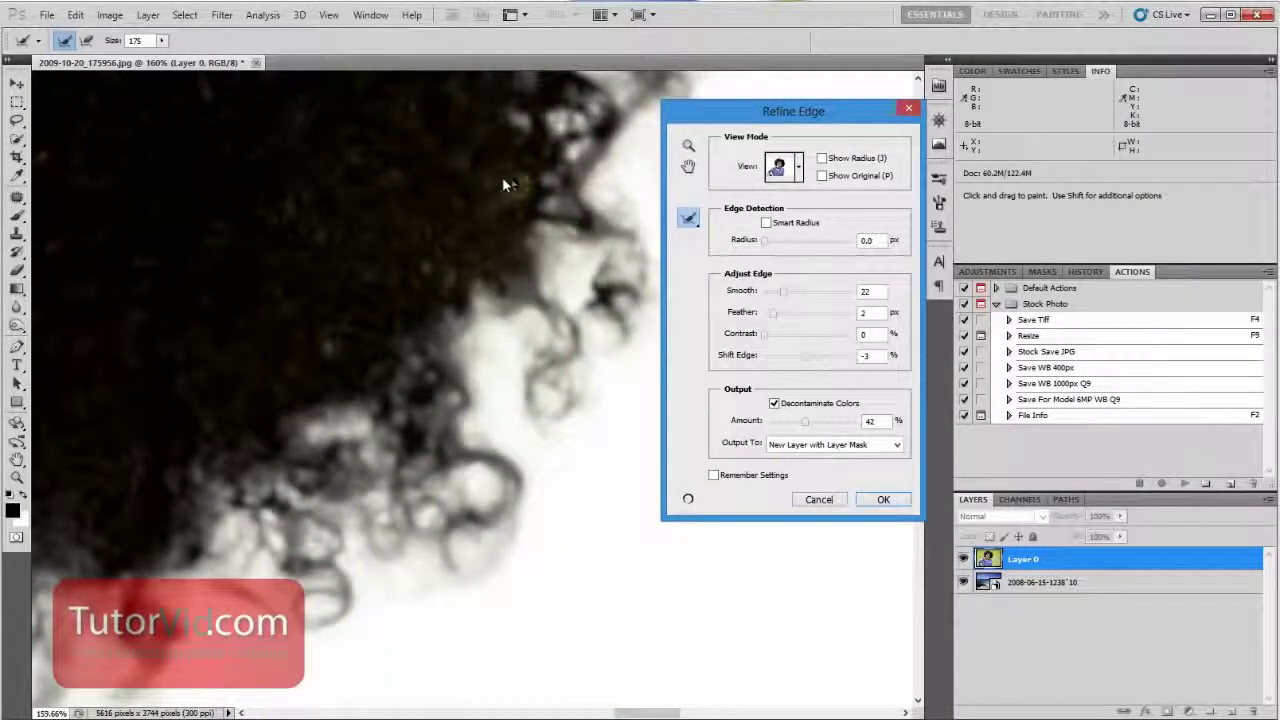
mouse_move(486, 153)
left_mouse_down()
mouse_move(502, 190)
mouse_move(376, 313)
left_mouse_up()
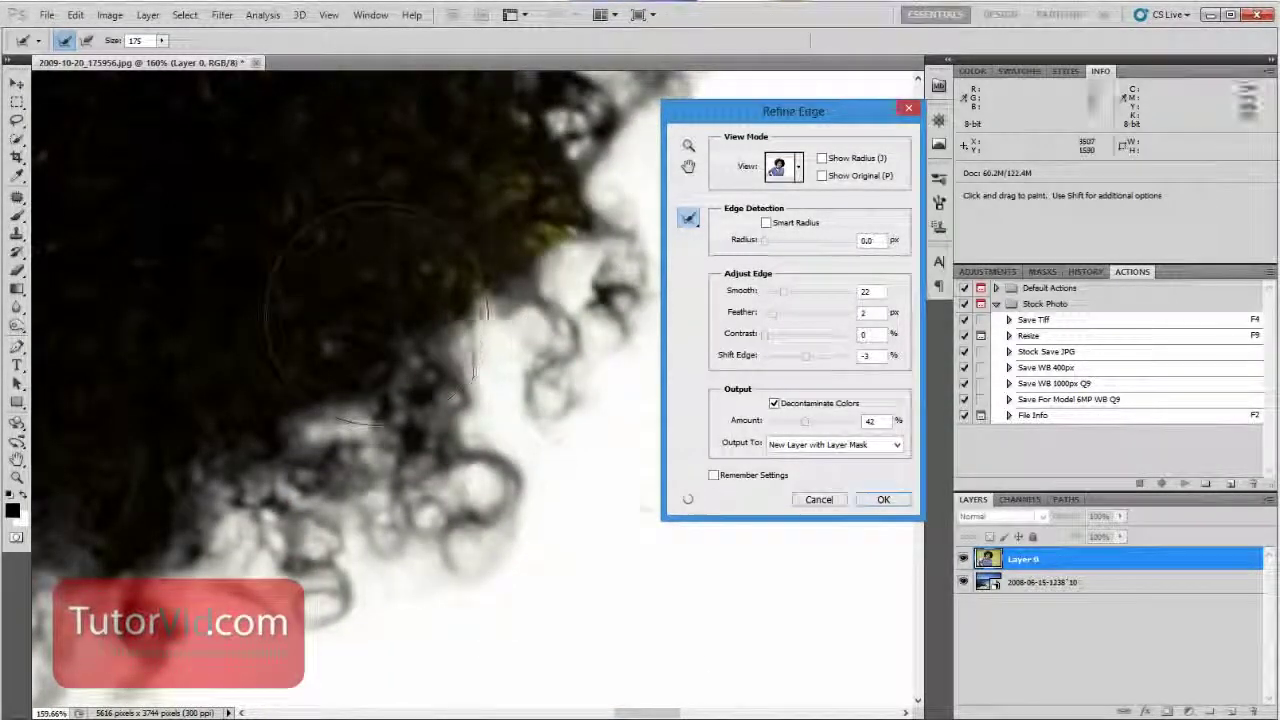
Step: Examine the shirt's shoulder edge and the forearm near the lower left image corner for leftover green background
key("ctrl+1")
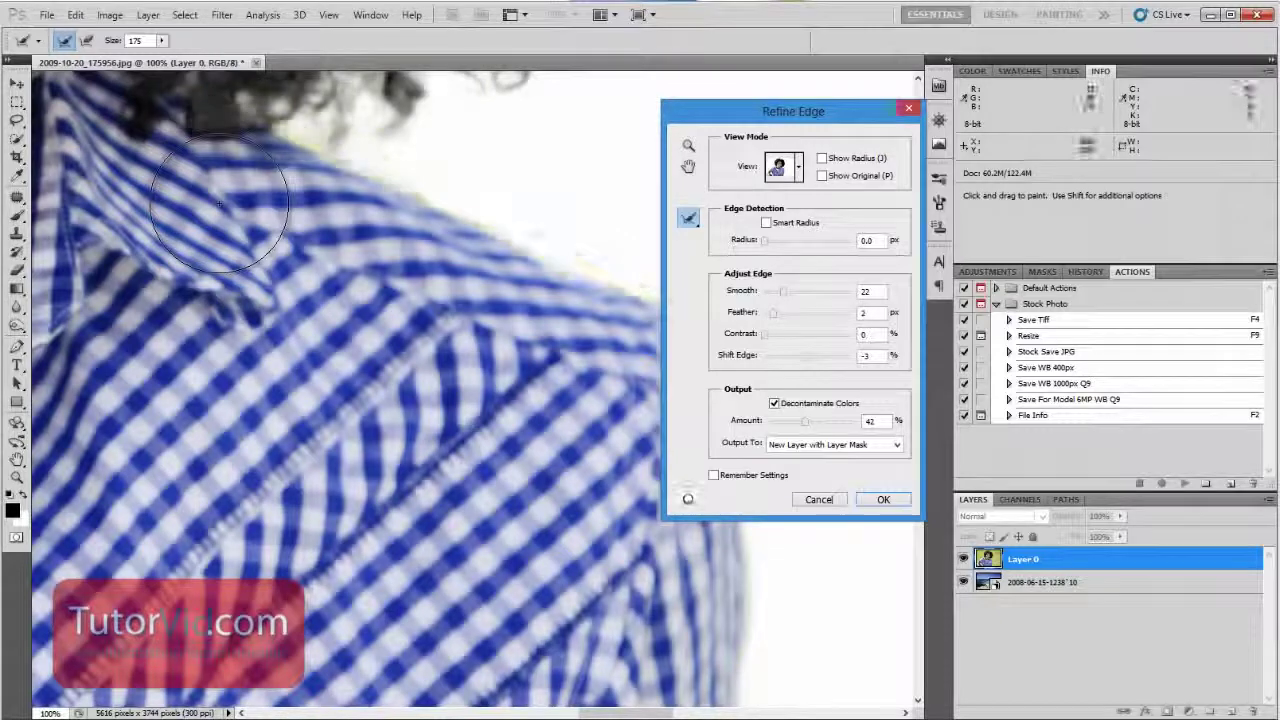
key("ctrl+0")
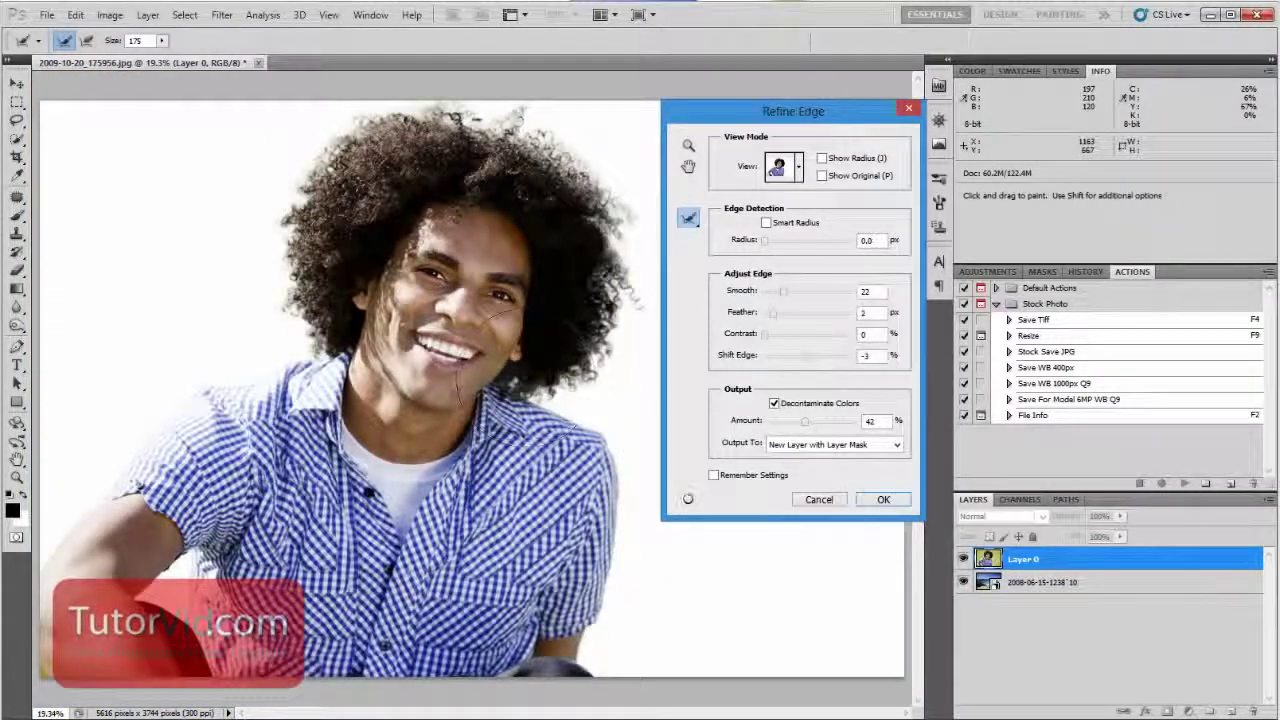
key("z")
left_click(42, 676)
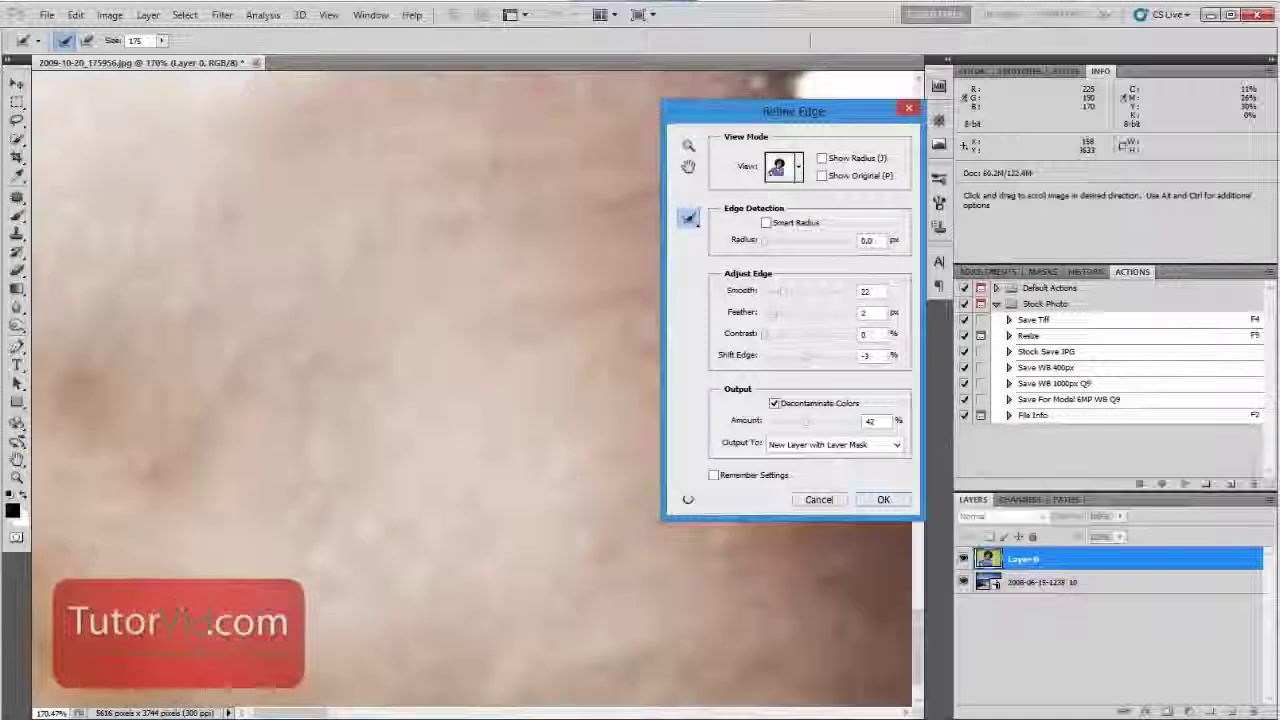
left_click_drag(222, 605, 662, 198)
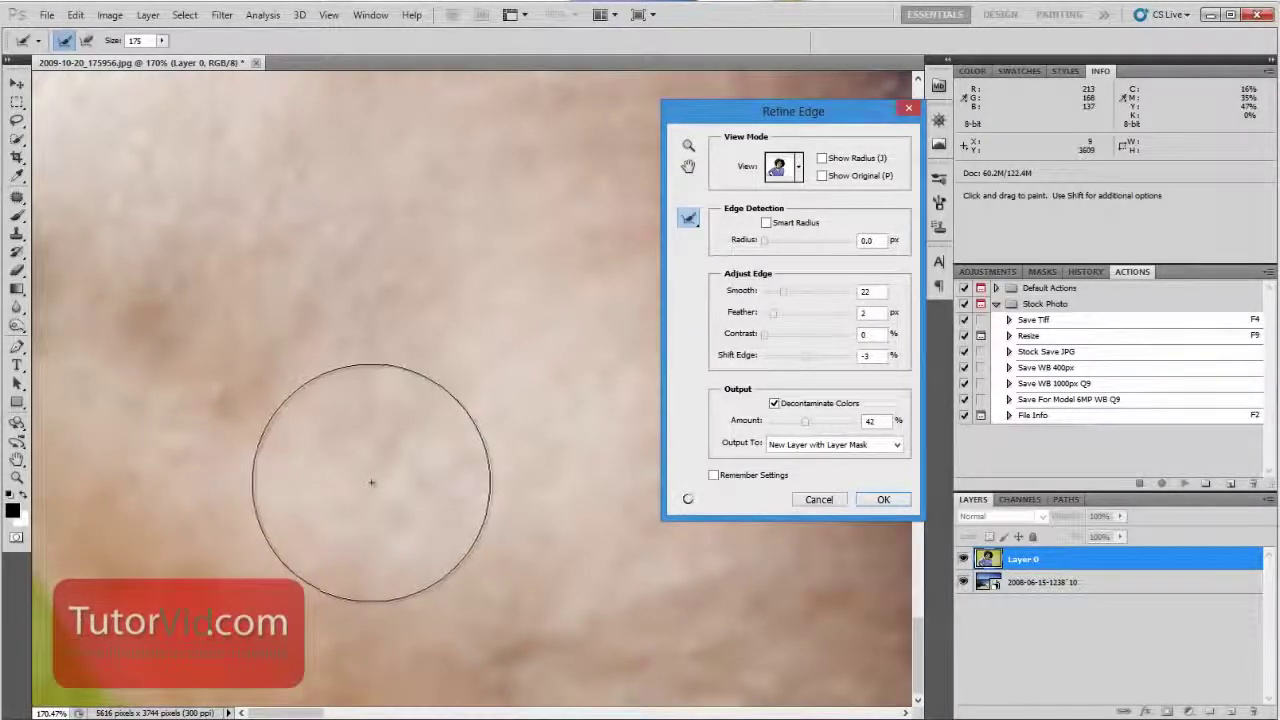
key("ctrl+0")
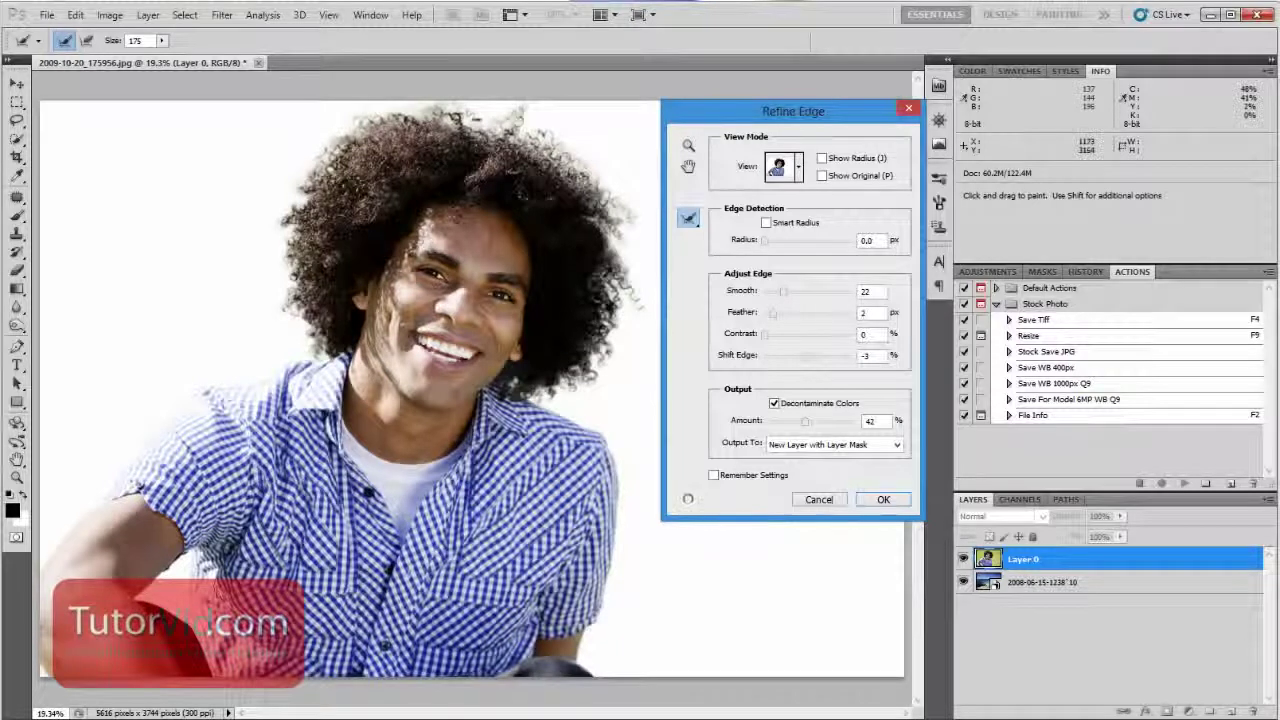
Step: Set the Refine Edge output to New Layer with Layer Mask and apply the refinement
left_click(775, 444)
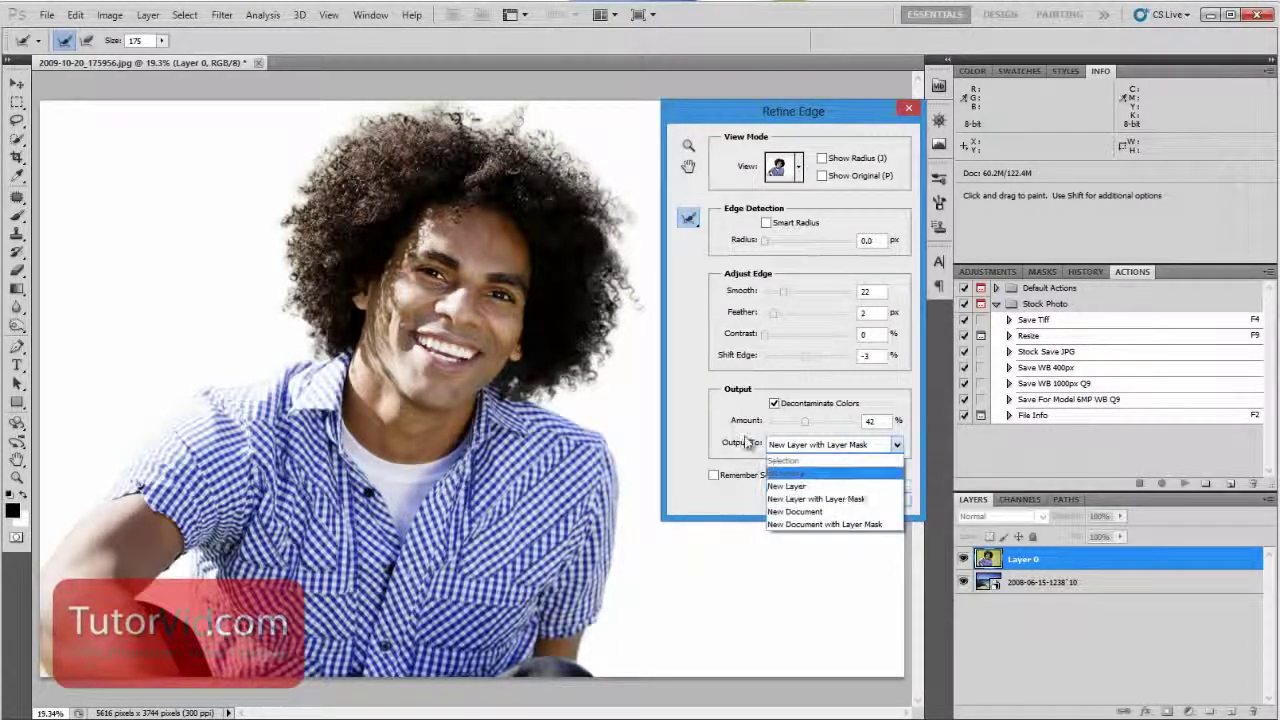
left_click(748, 446)
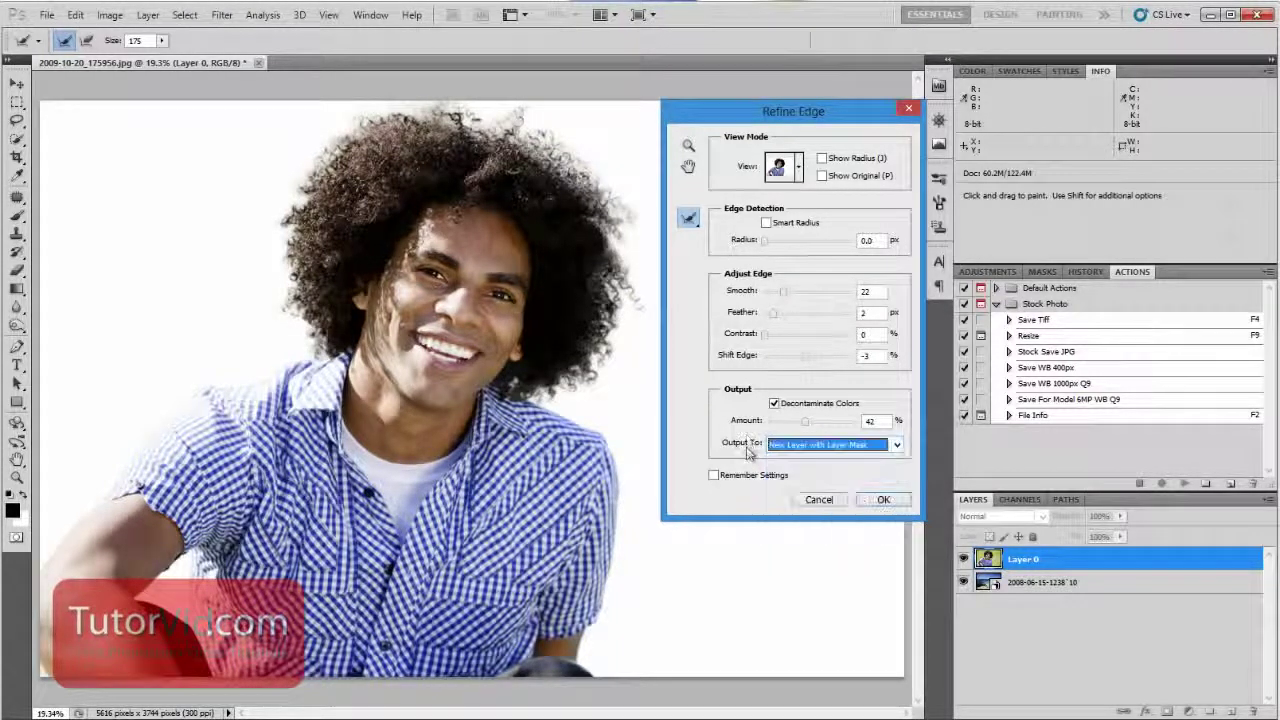
left_click(893, 446)
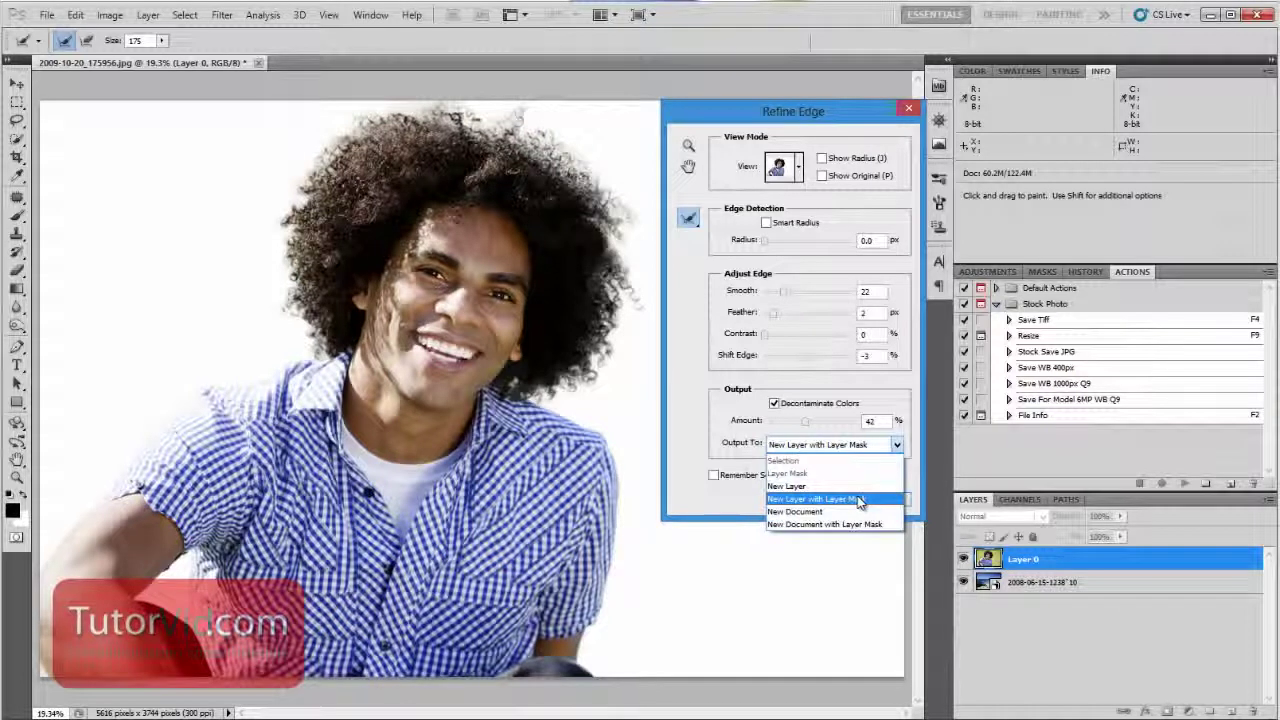
left_click(792, 499)
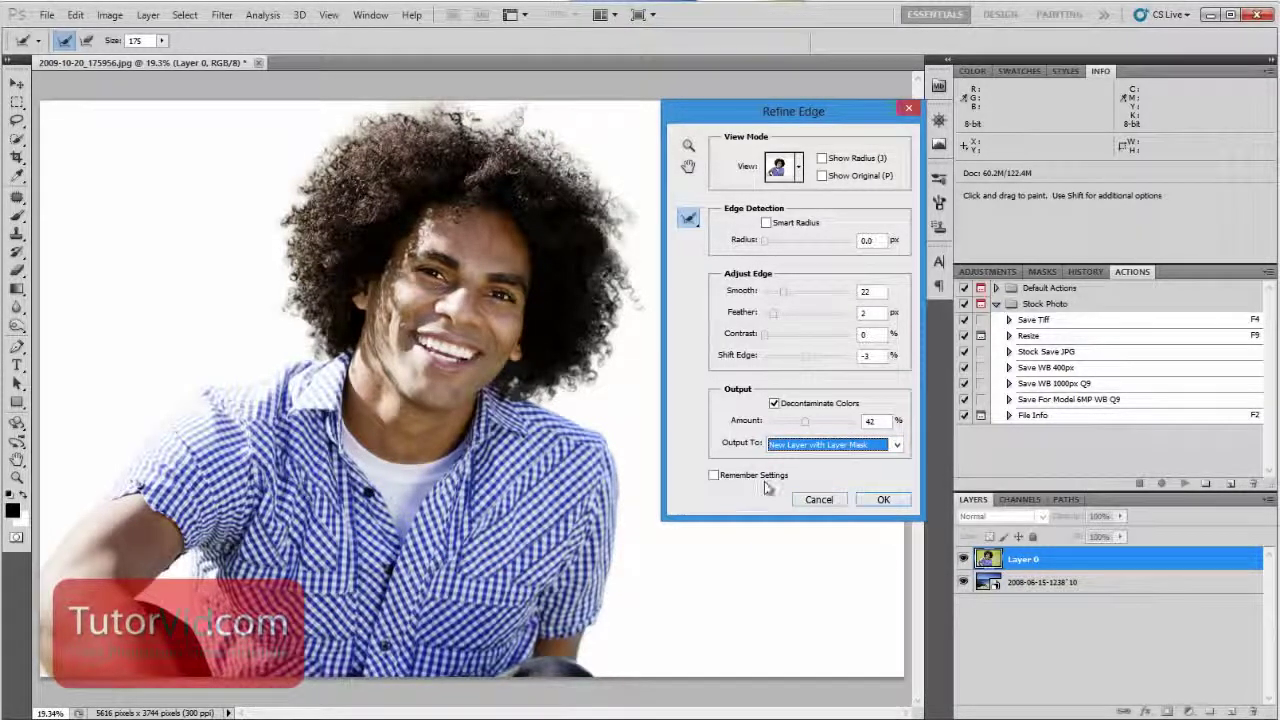
left_click(884, 500)
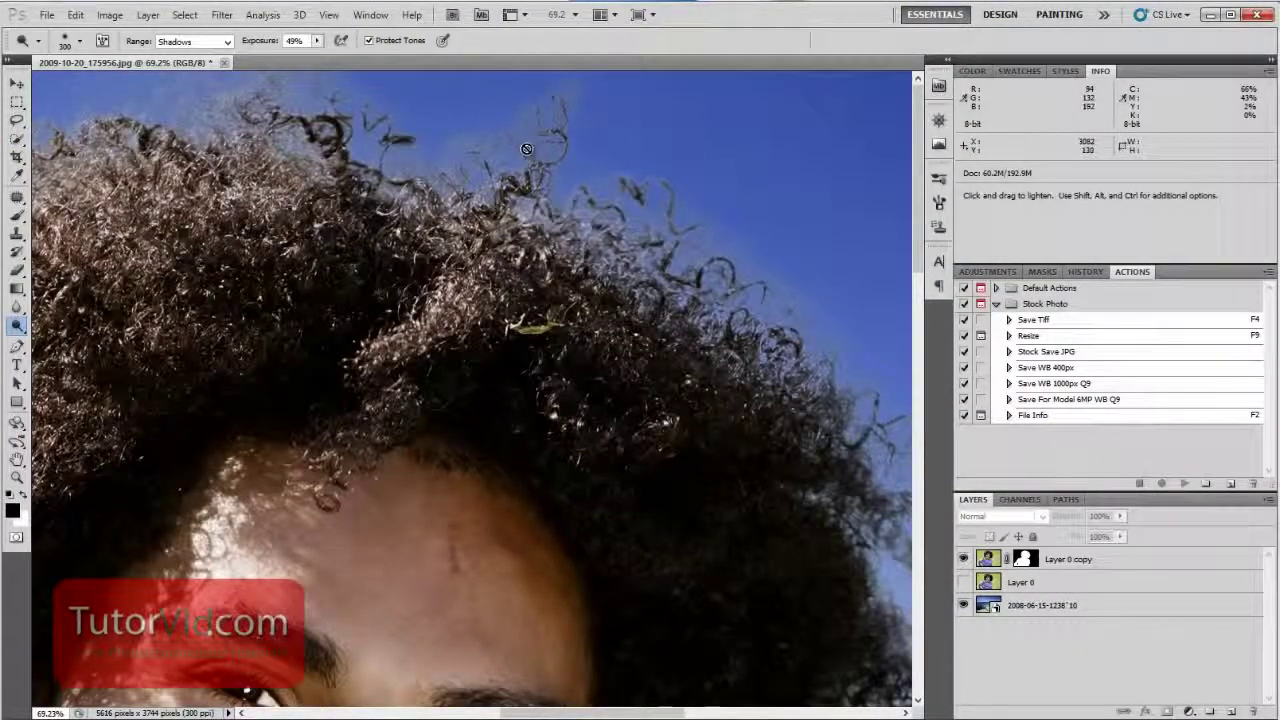
Step: Set up the Burn tool with Shadows range and 52% exposure, targeting the layer mask of Layer 0 copy
key("space")
mouse_move(517, 134)
left_mouse_down()
mouse_move(747, 273)
mouse_move(517, 286)
mouse_move(520, 190)
left_mouse_up()
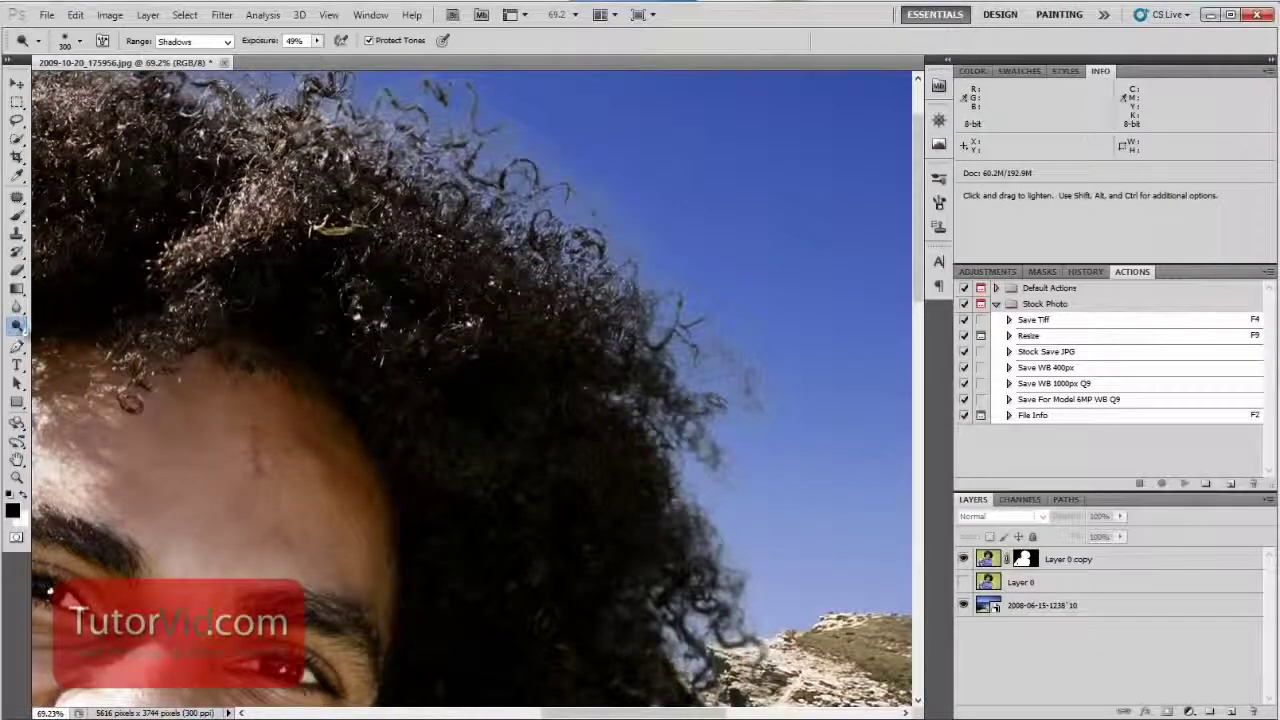
left_click(16, 328)
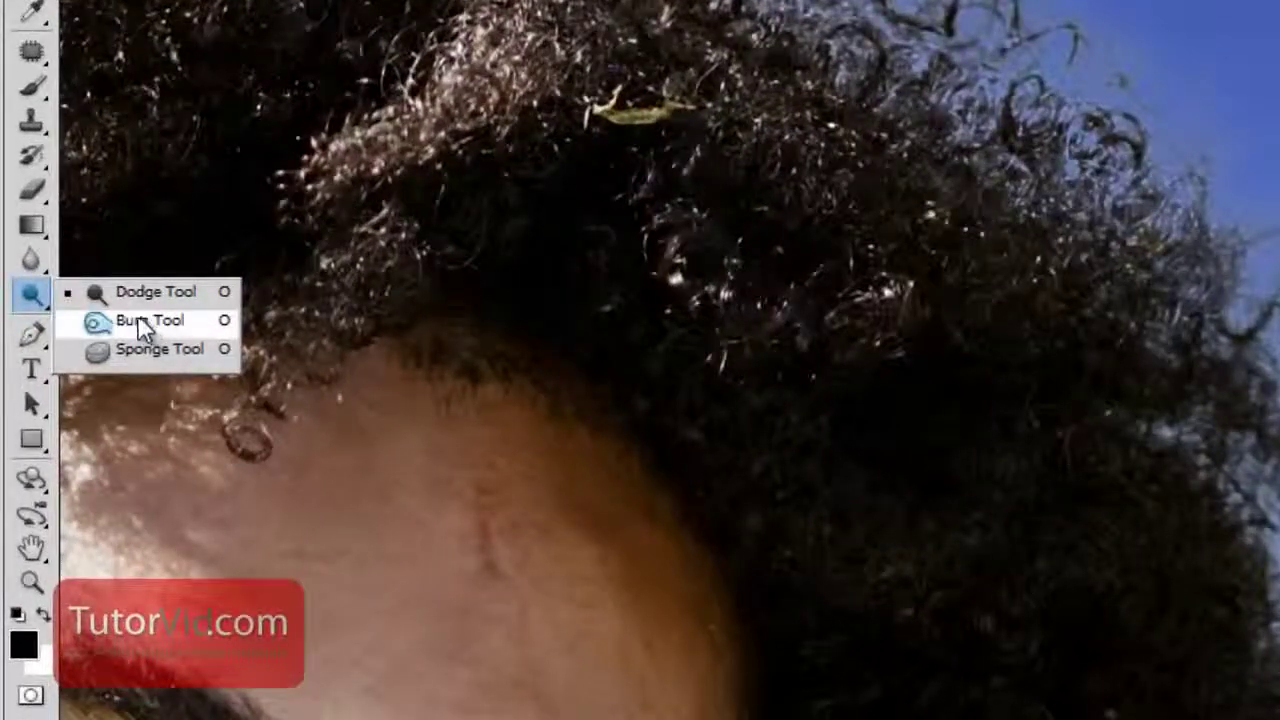
left_click(155, 318)
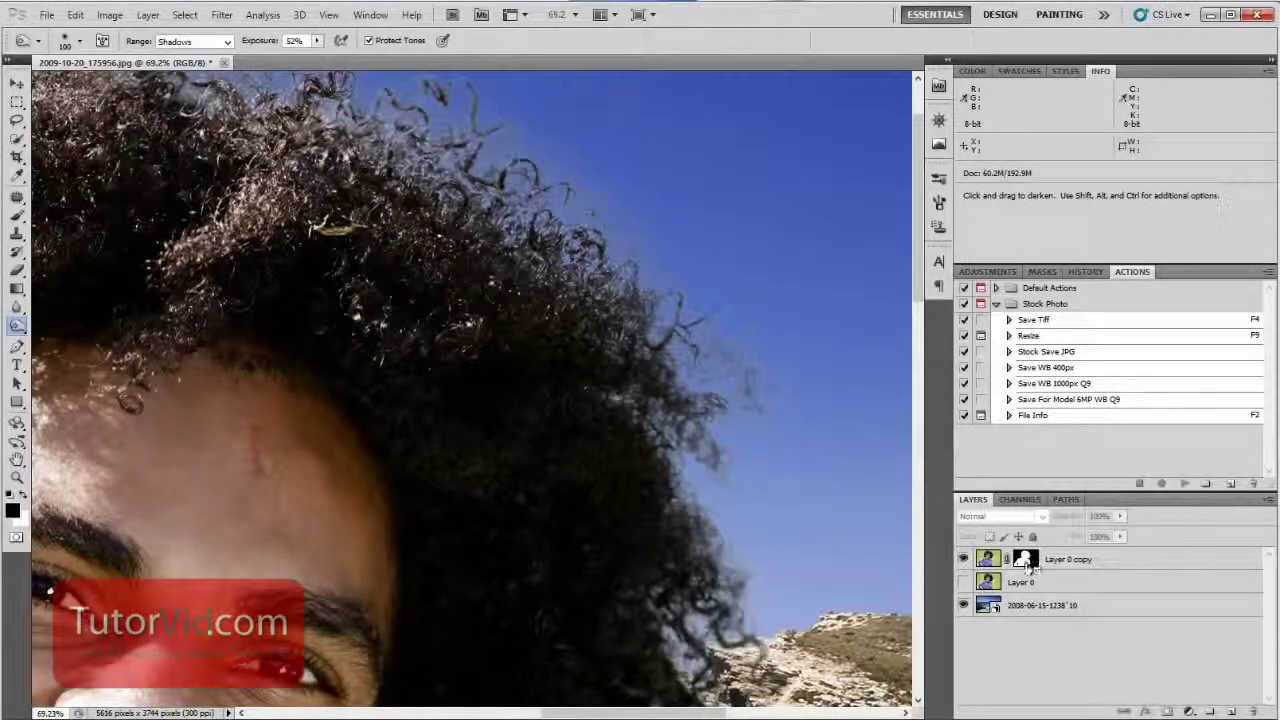
left_click(1025, 559)
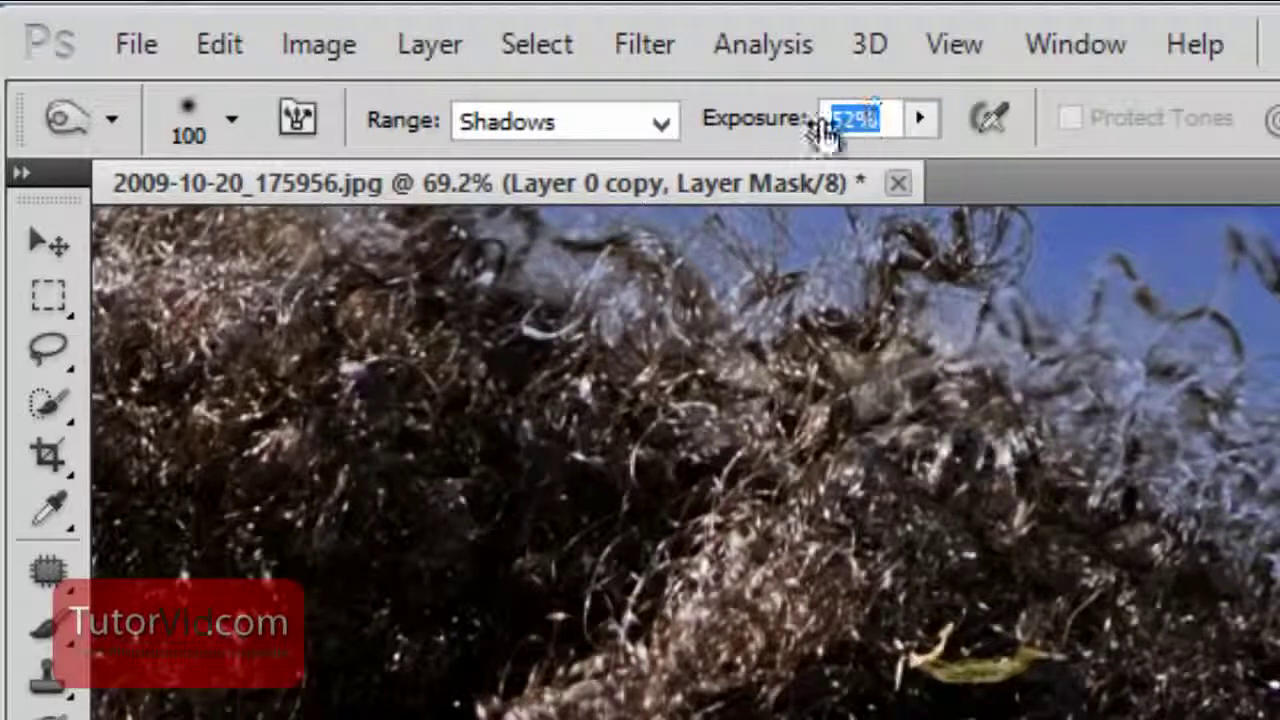
key("Return")
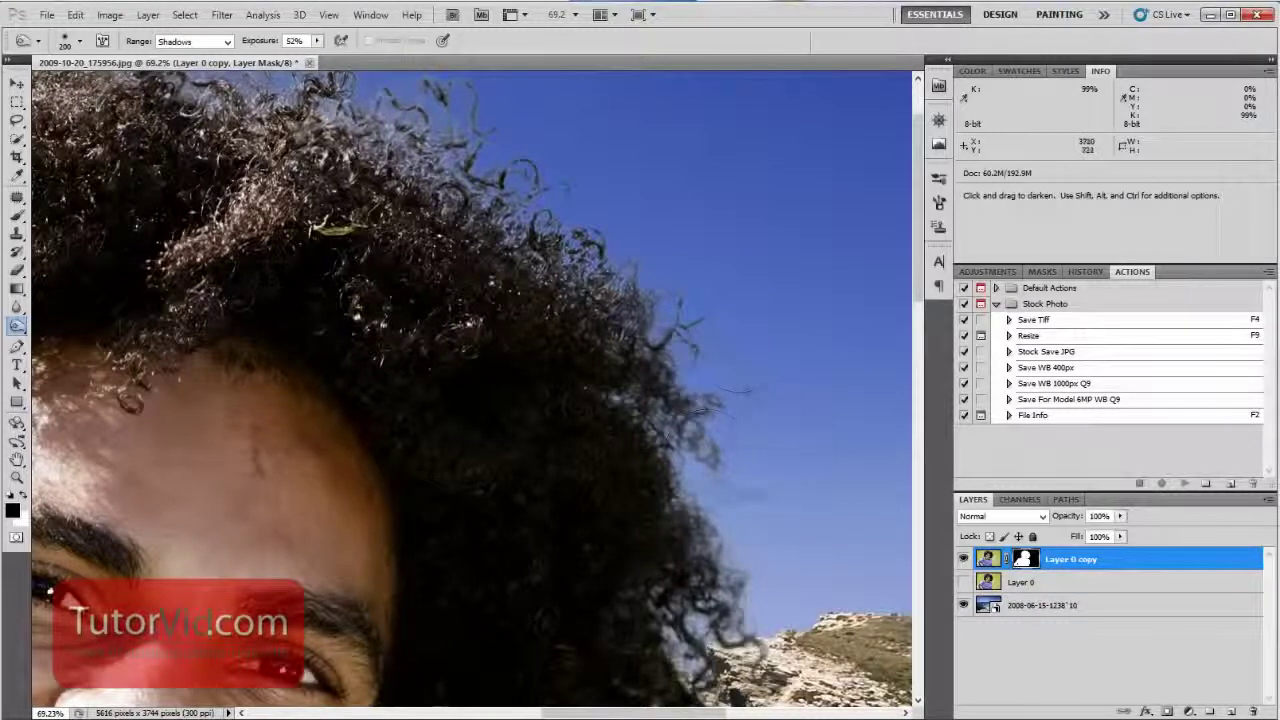
Step: Burn the layer mask along the top and upper left edges of the hair with the 200-size brush to clear the haze
mouse_move(430, 105)
left_mouse_down()
mouse_move(670, 198)
mouse_move(702, 185)
left_mouse_up()
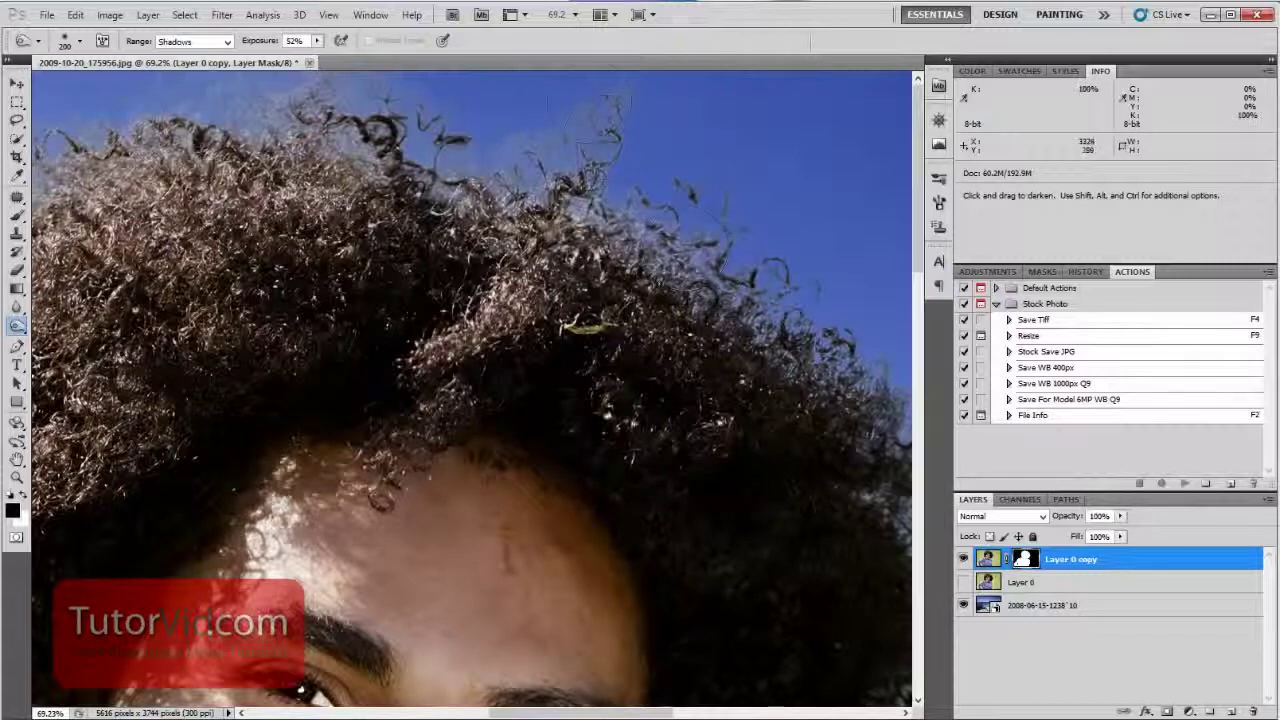
mouse_move(512, 135)
left_mouse_down()
mouse_move(505, 155)
mouse_move(610, 225)
left_mouse_up()
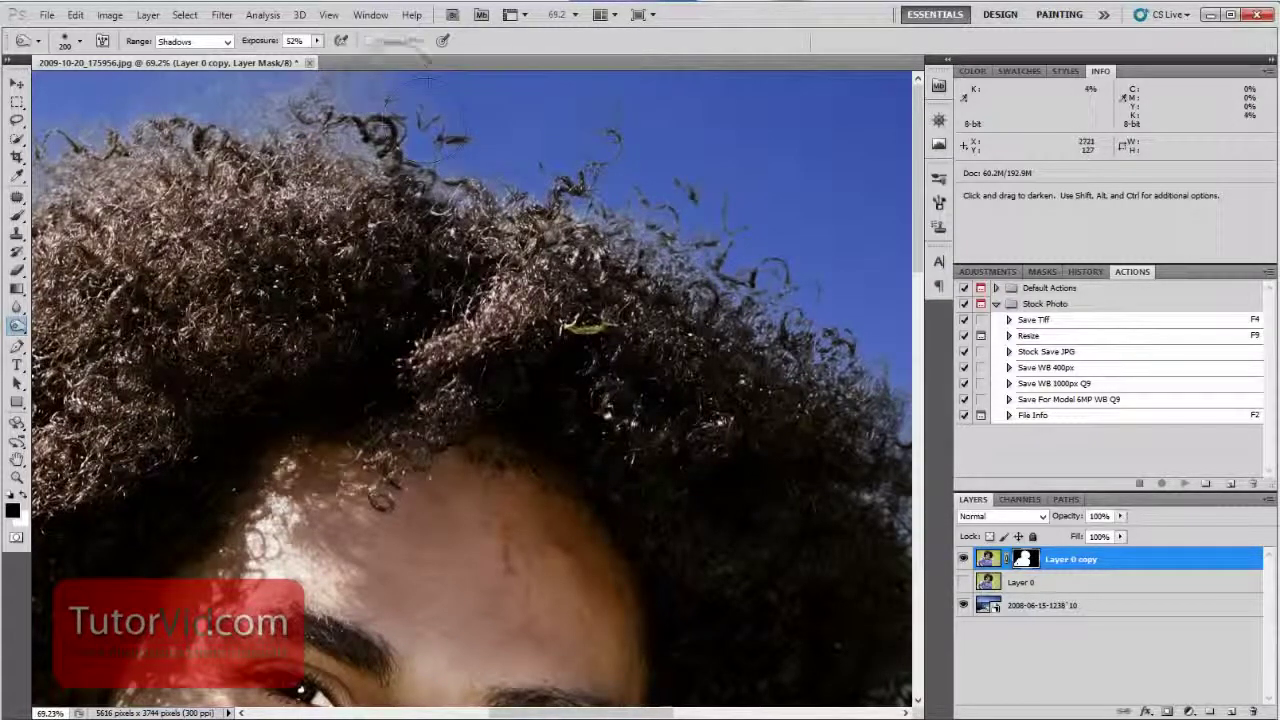
mouse_move(428, 121)
left_mouse_down()
mouse_move(350, 72)
mouse_move(214, 97)
left_mouse_up()
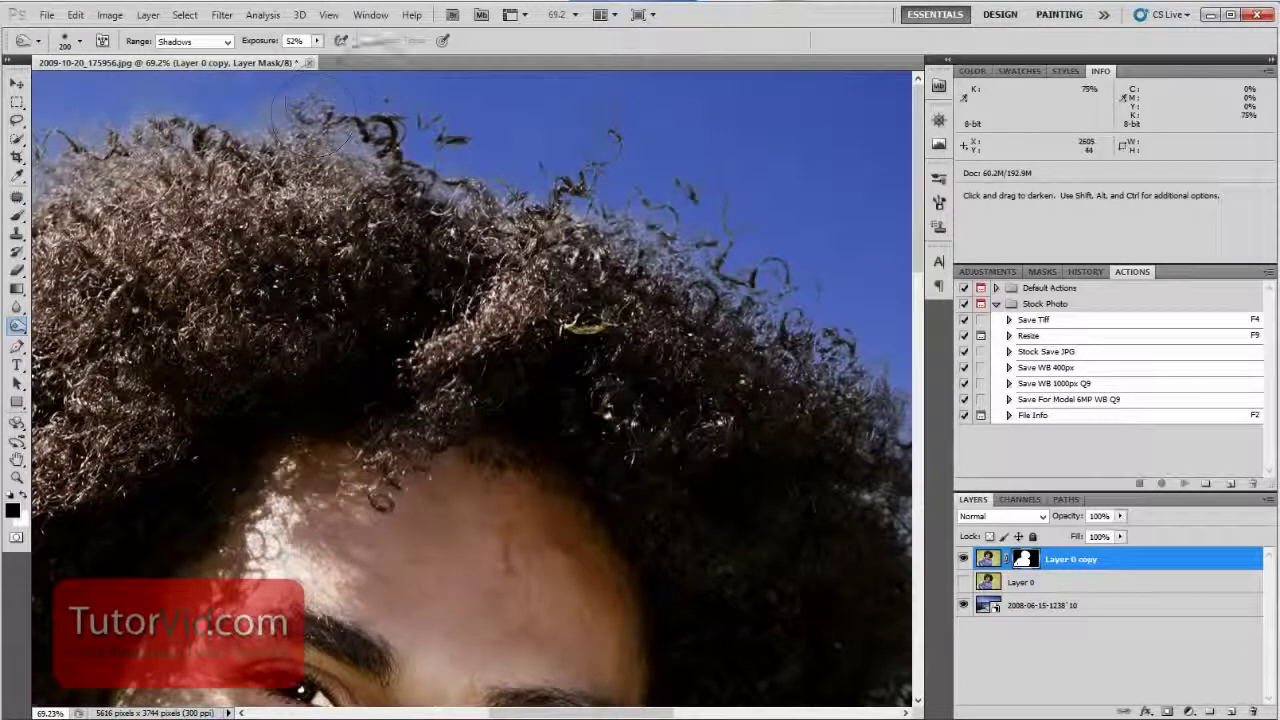
mouse_move(292, 110)
left_mouse_down()
mouse_move(284, 117)
mouse_move(332, 130)
mouse_move(764, 215)
left_mouse_up()
key("space")
mouse_move(618, 110)
left_mouse_down()
mouse_move(589, 102)
mouse_move(542, 130)
mouse_move(518, 84)
mouse_move(482, 115)
left_mouse_up()
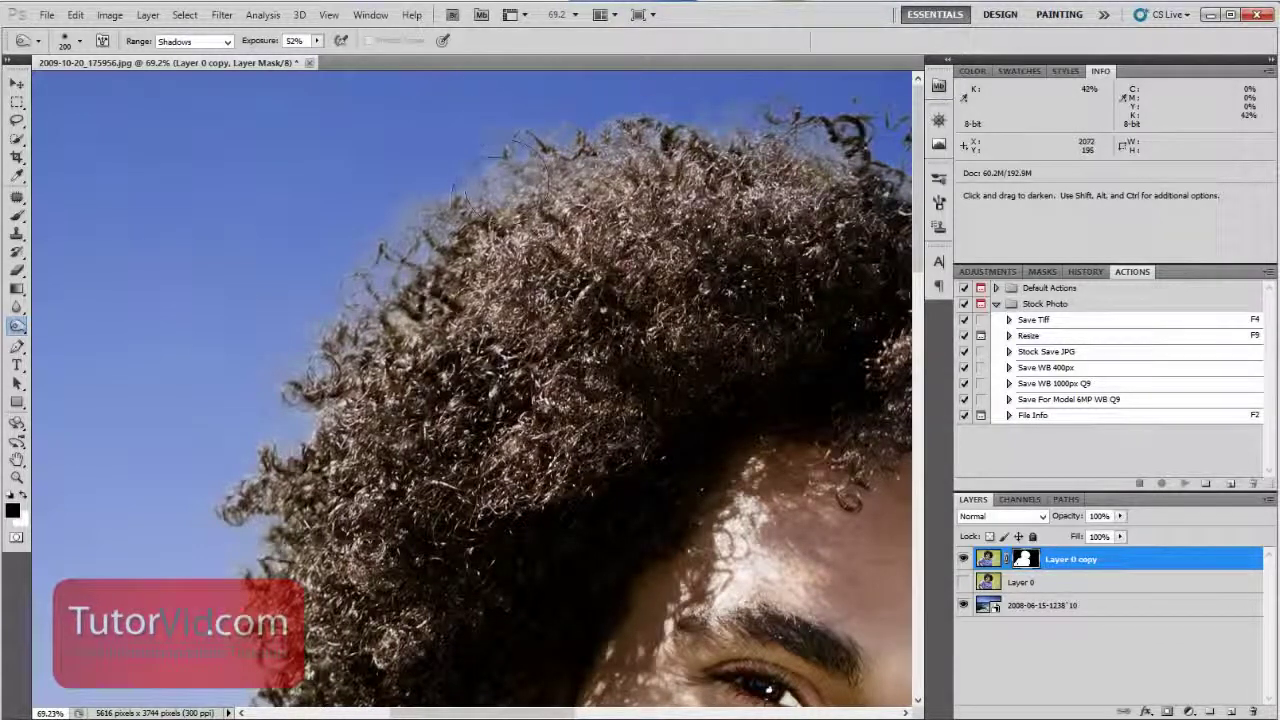
mouse_move(484, 195)
left_mouse_down()
mouse_move(534, 112)
mouse_move(502, 128)
left_mouse_up()
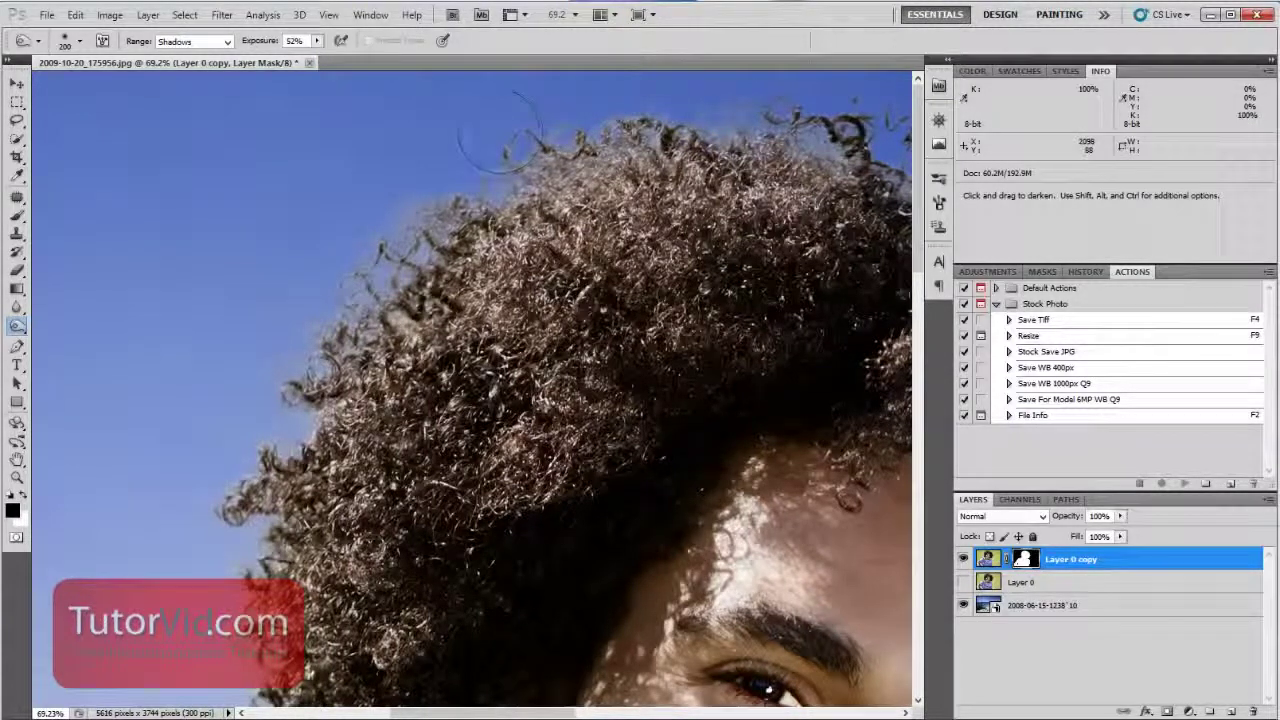
Step: Examine the cutout edges along the arm, shirt side and sleeve, and review the whole composite
key("space")
left_click_drag(498, 318, 610, 175)
left_click_drag(685, 301, 741, 128)
key("space")
mouse_move(577, 396)
left_mouse_down()
mouse_move(551, 366)
mouse_move(375, 385)
left_mouse_up()
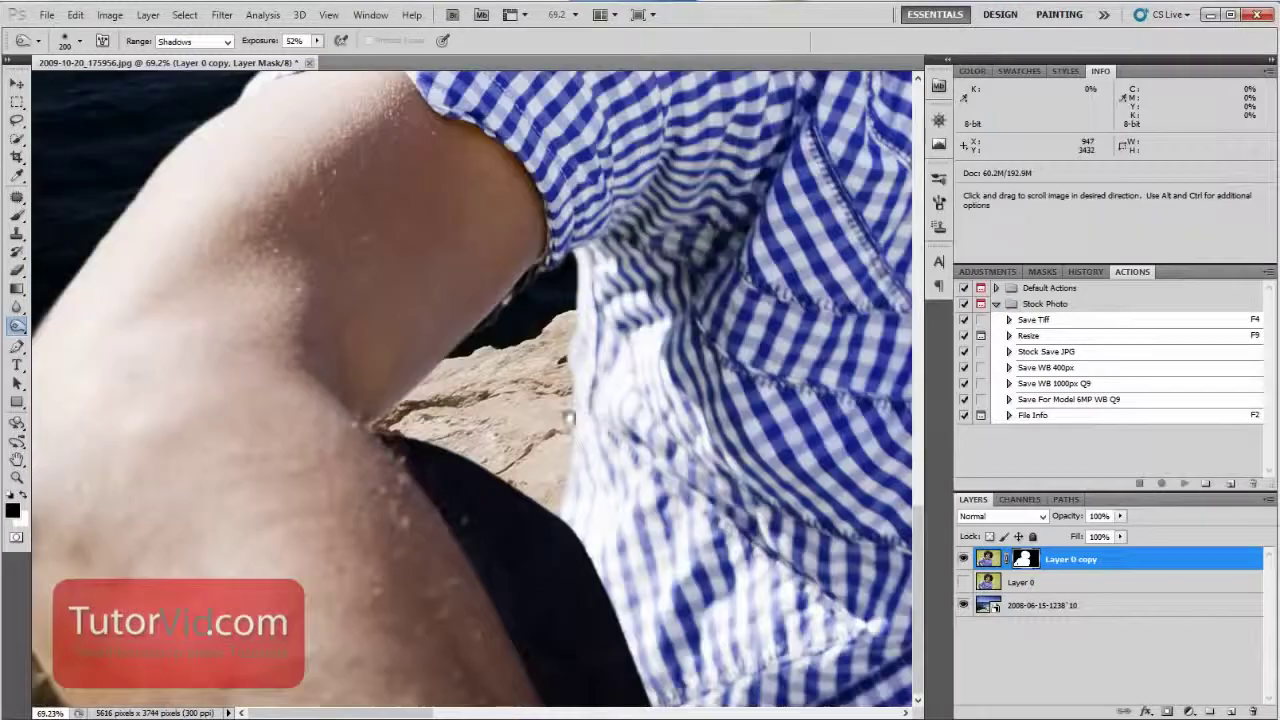
left_click_drag(453, 251, 568, 417)
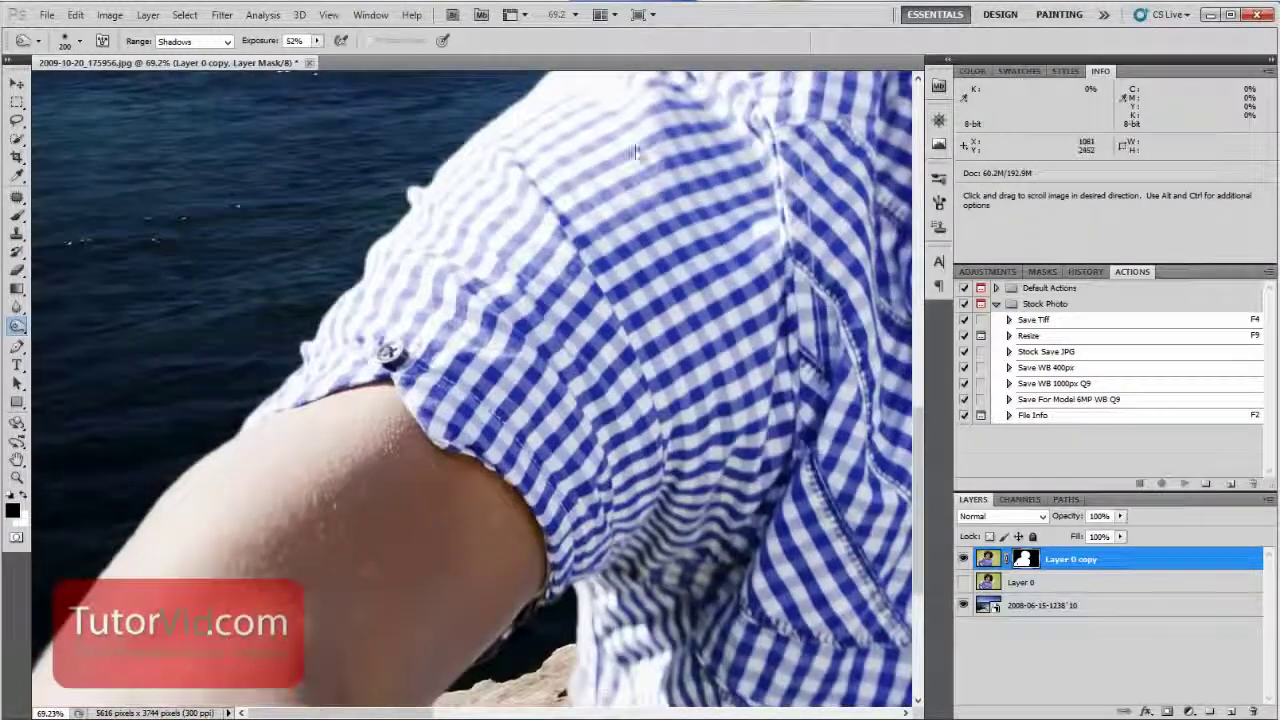
key("ctrl+0")
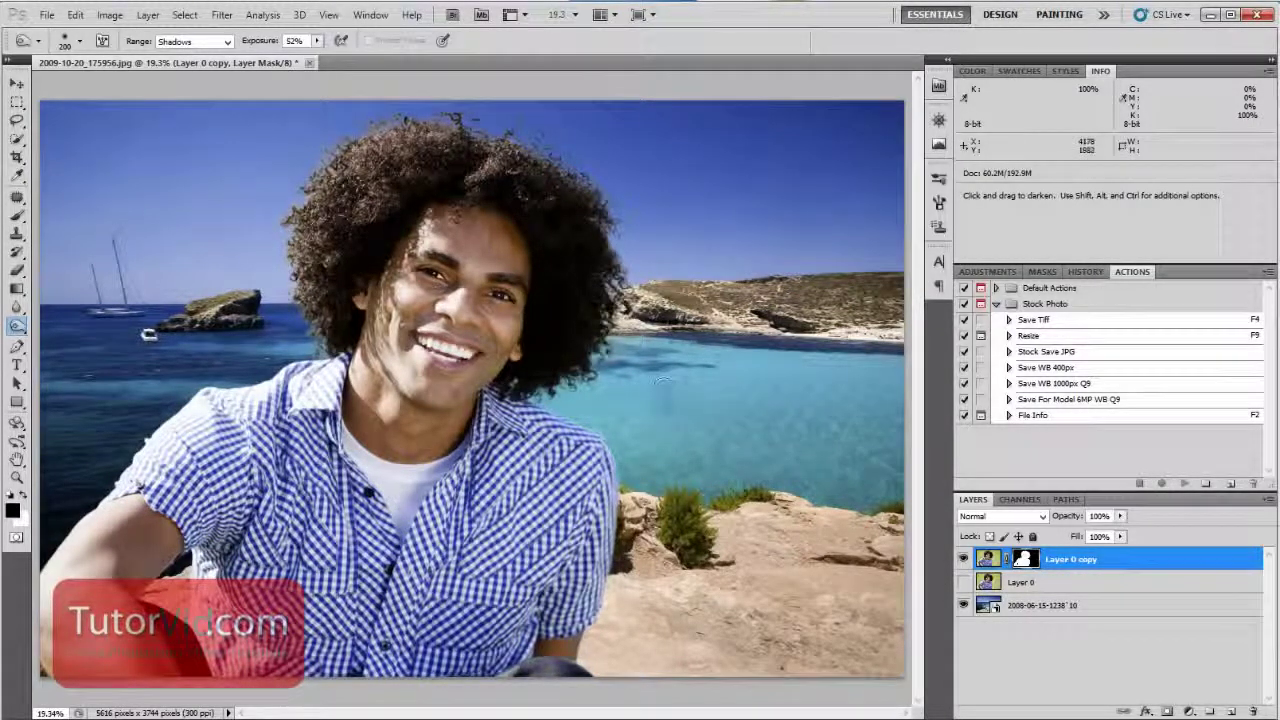
Step: Apply a Gaussian Blur to the seascape background layer to soften it behind the man
left_click(1043, 606)
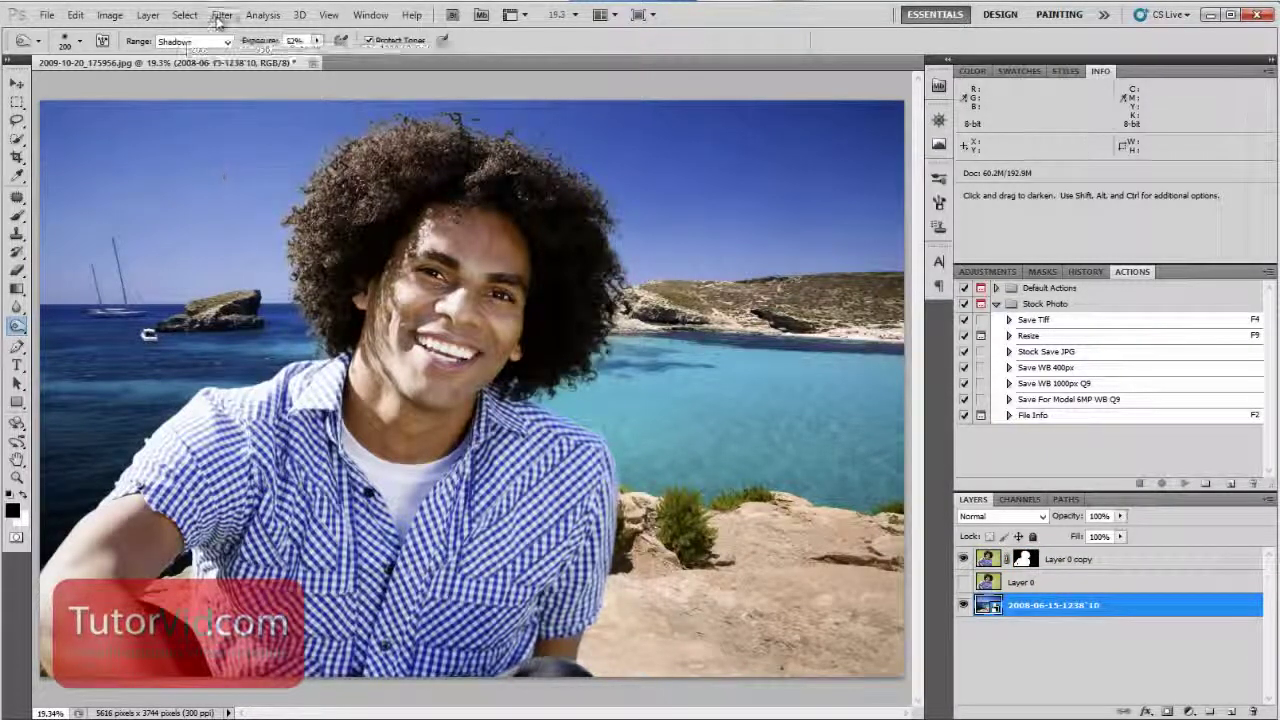
left_click(1085, 669)
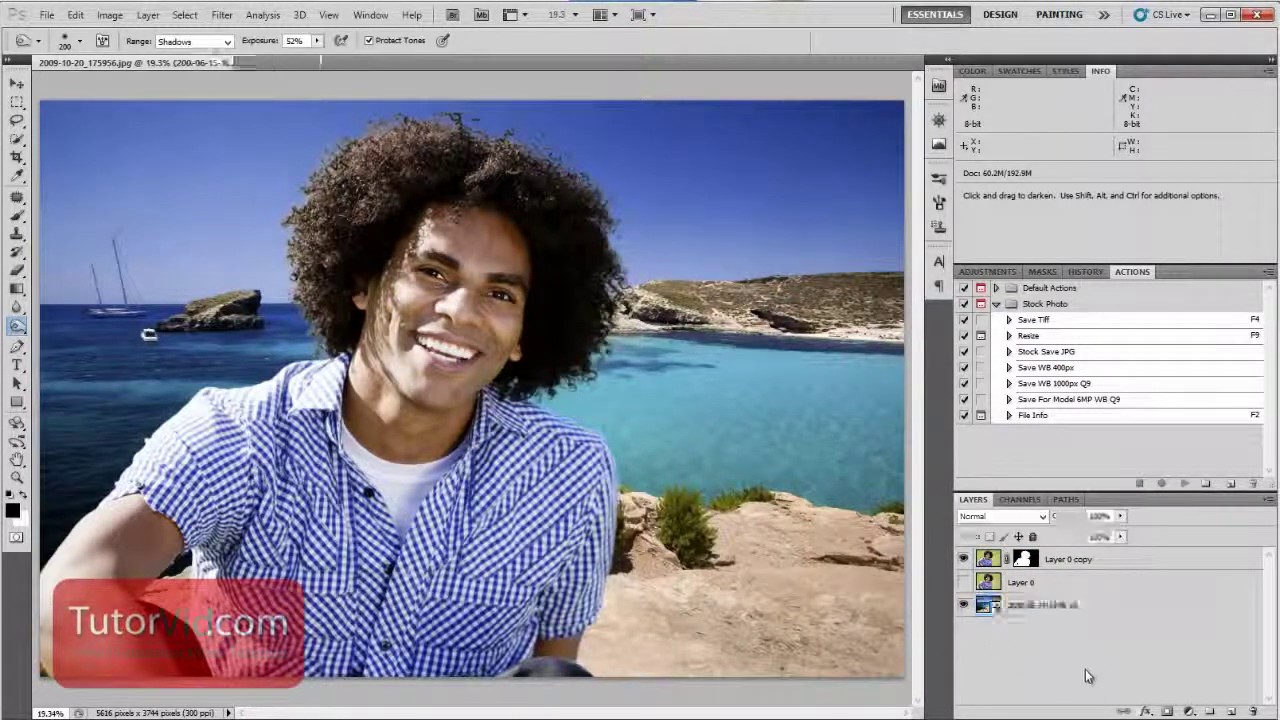
left_click(1048, 605)
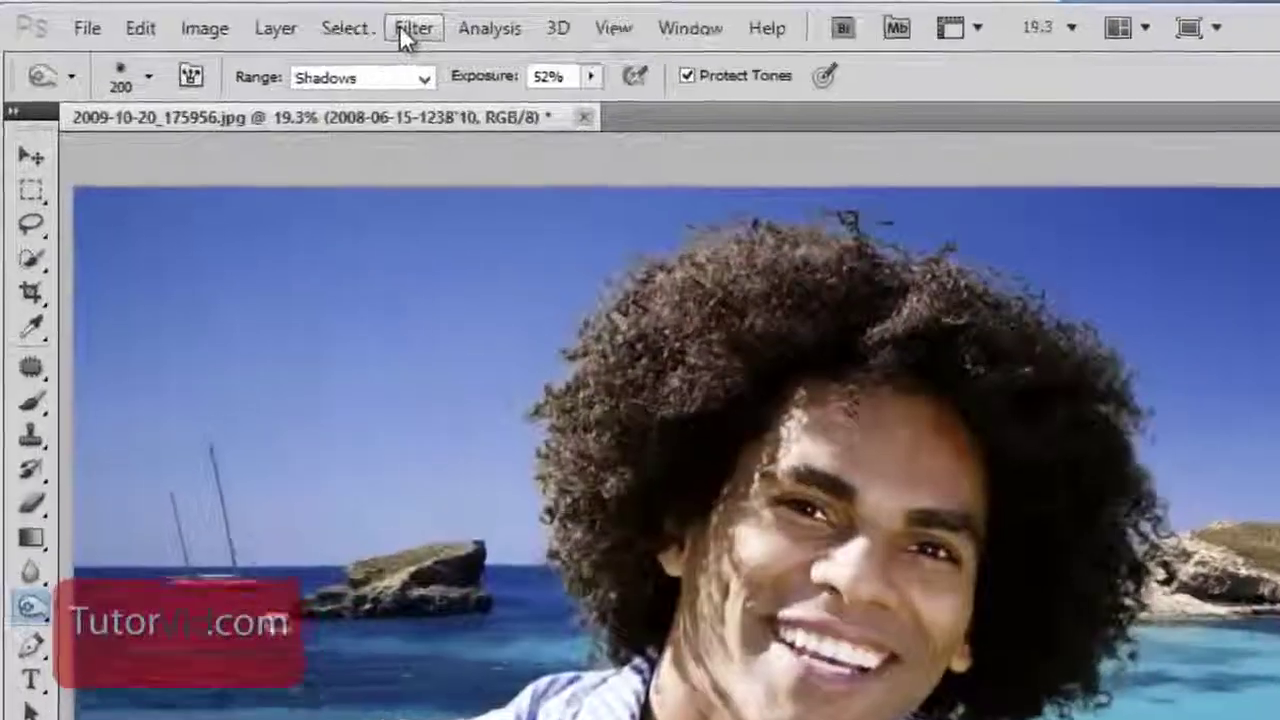
left_click(314, 21)
mouse_move(396, 231)
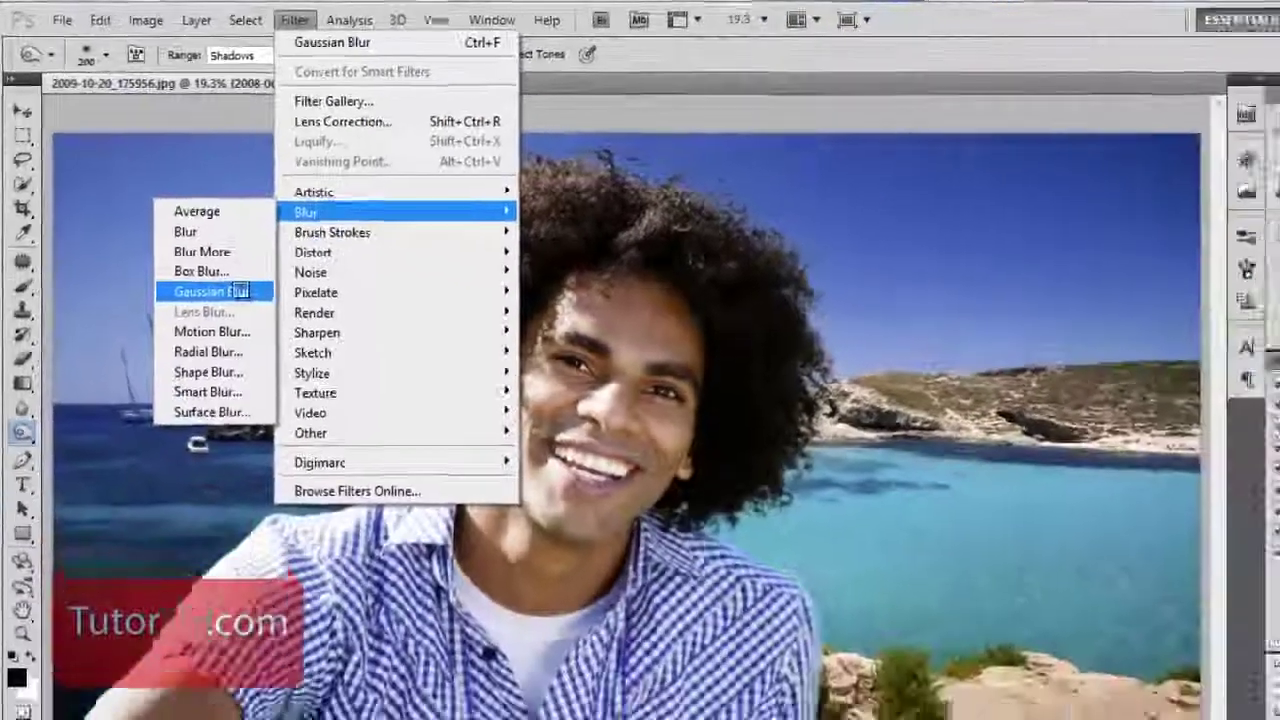
left_click(328, 418)
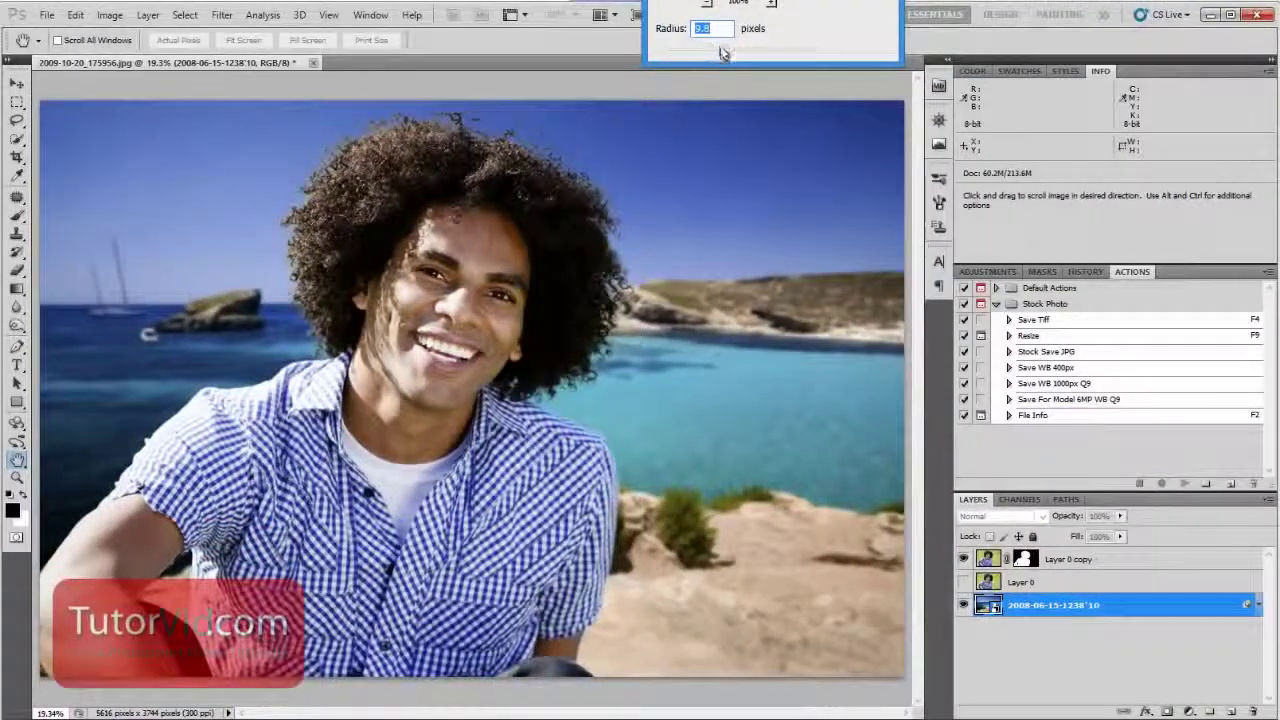
left_click_drag(730, 50, 732, 53)
left_click(862, 1)
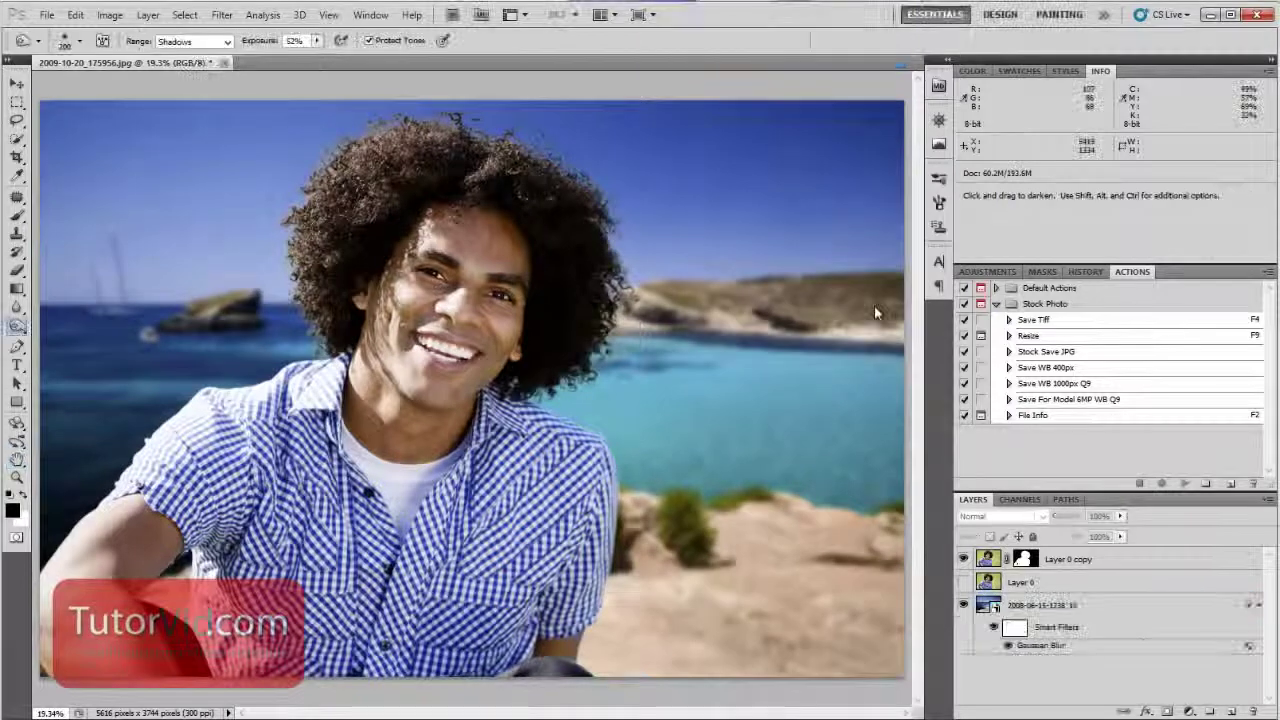
key("ctrl+minus")
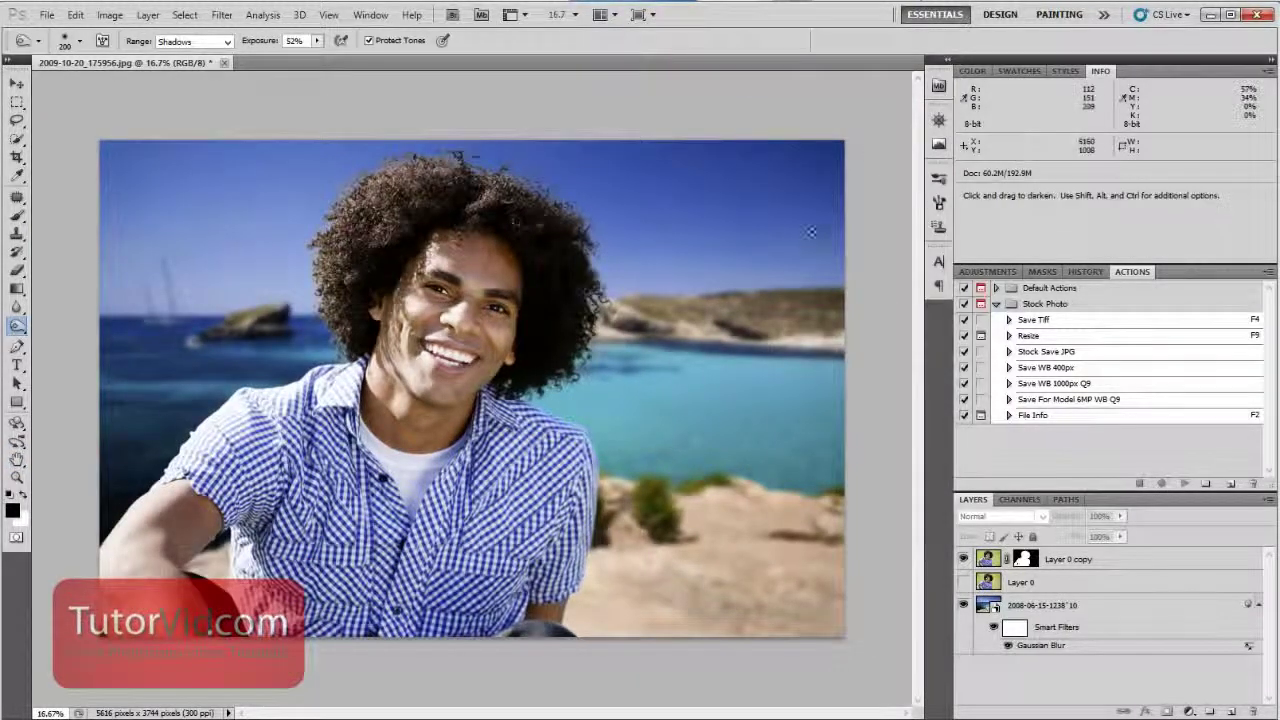